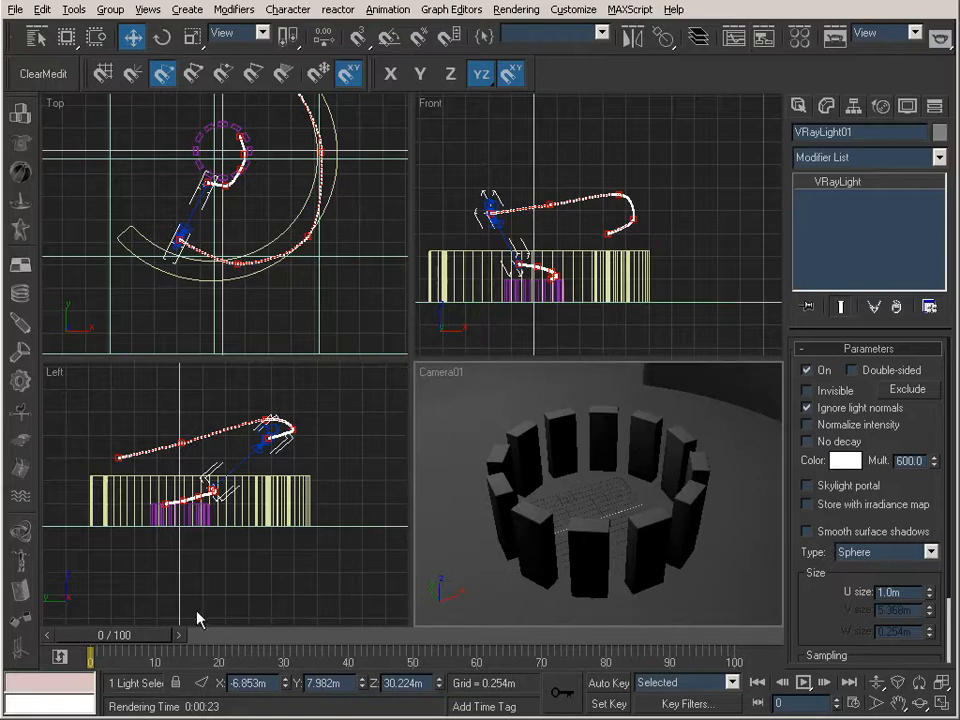
Preview the animation along the timeline, maximize the camera viewport, and inspect the whole scene in a zoomed-out perspective view
left_click_drag(122, 633, 39, 579)
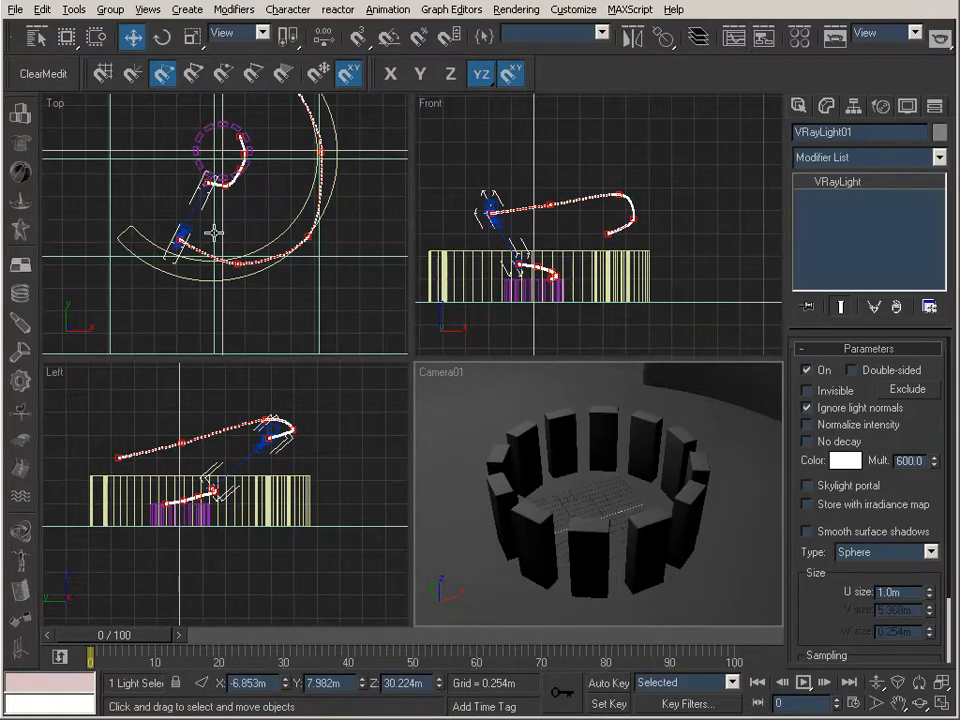
right_click(436, 382)
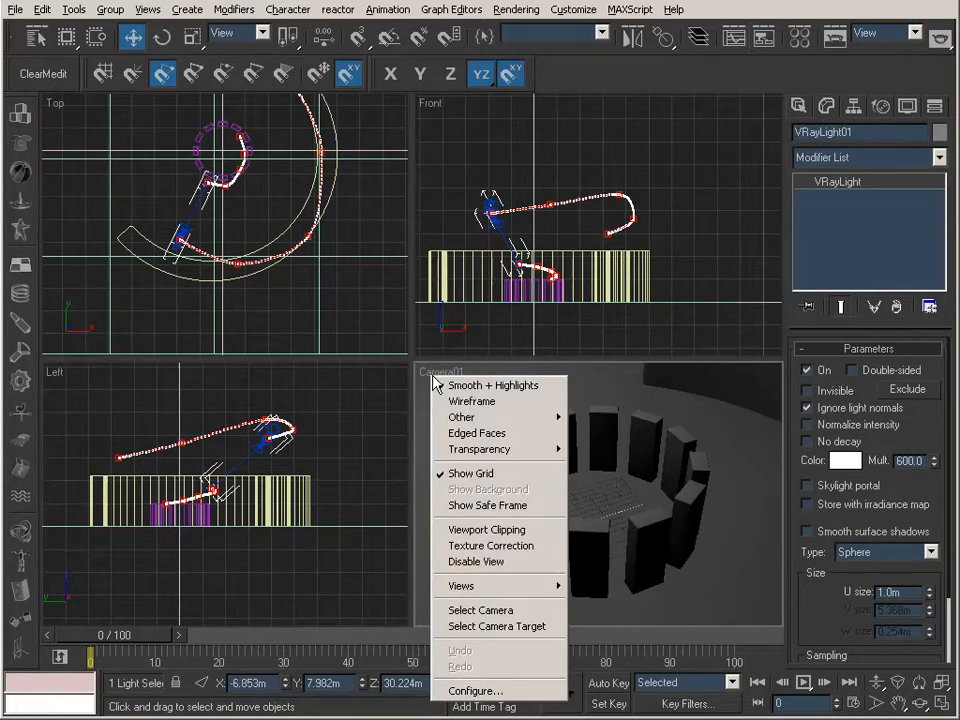
key("alt+w")
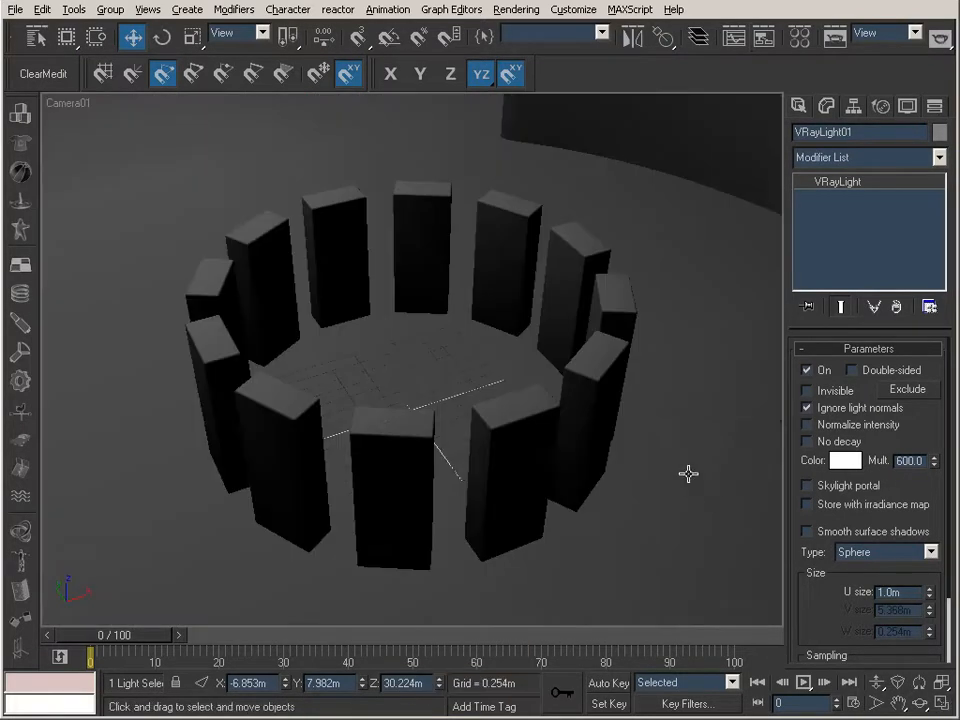
key("p")
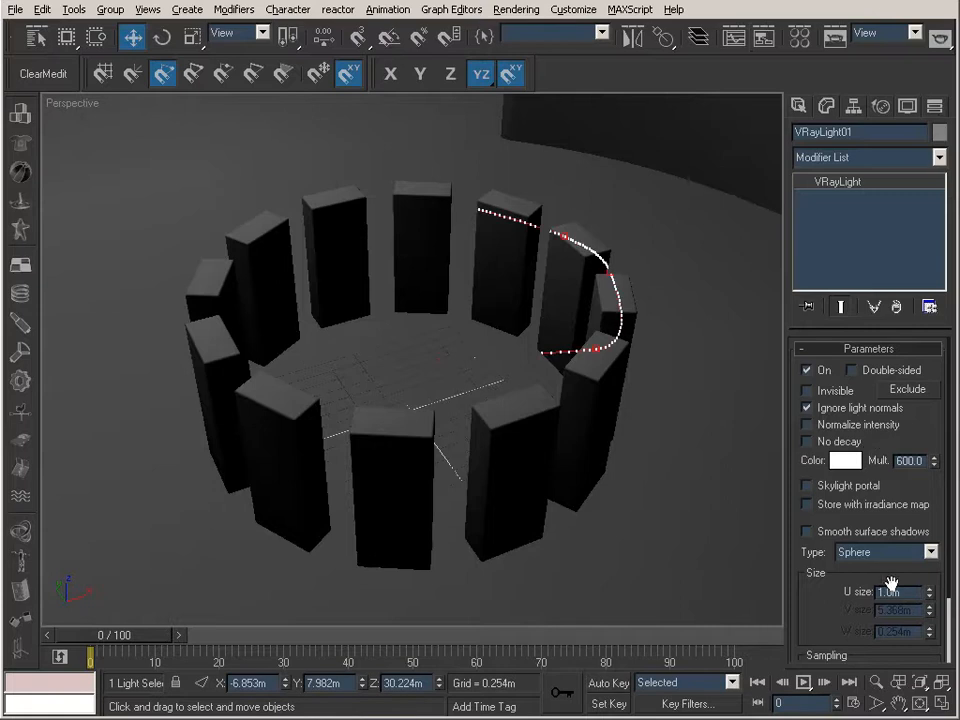
key("alt+z")
left_click_drag(553, 321, 403, 519)
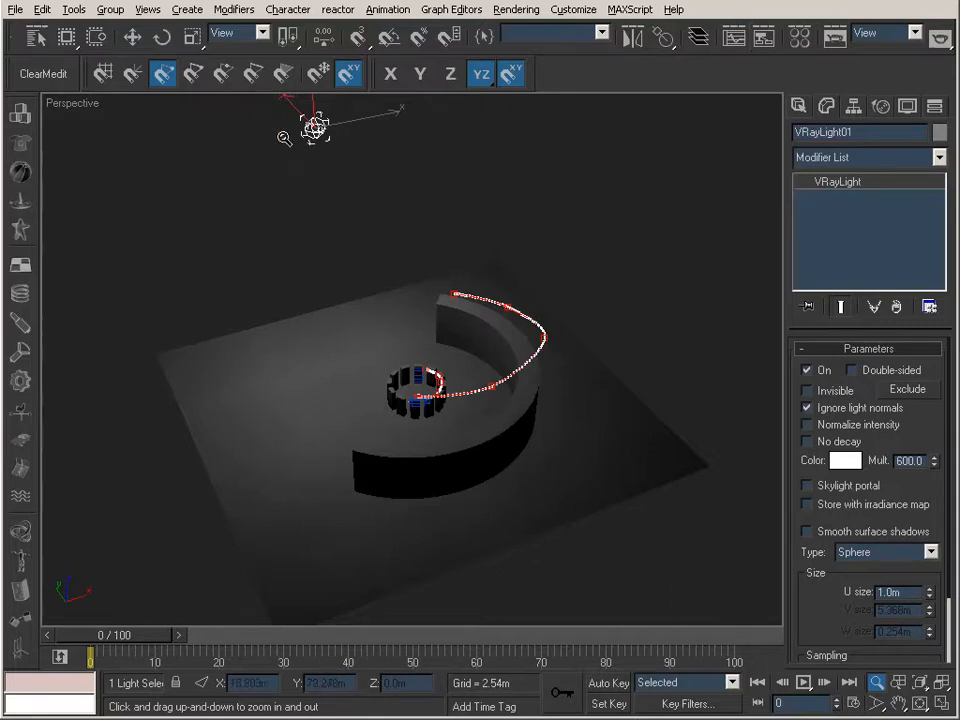
Review the V-Ray environment, irradiance map and indirect illumination settings in the render setup
left_click(831, 38)
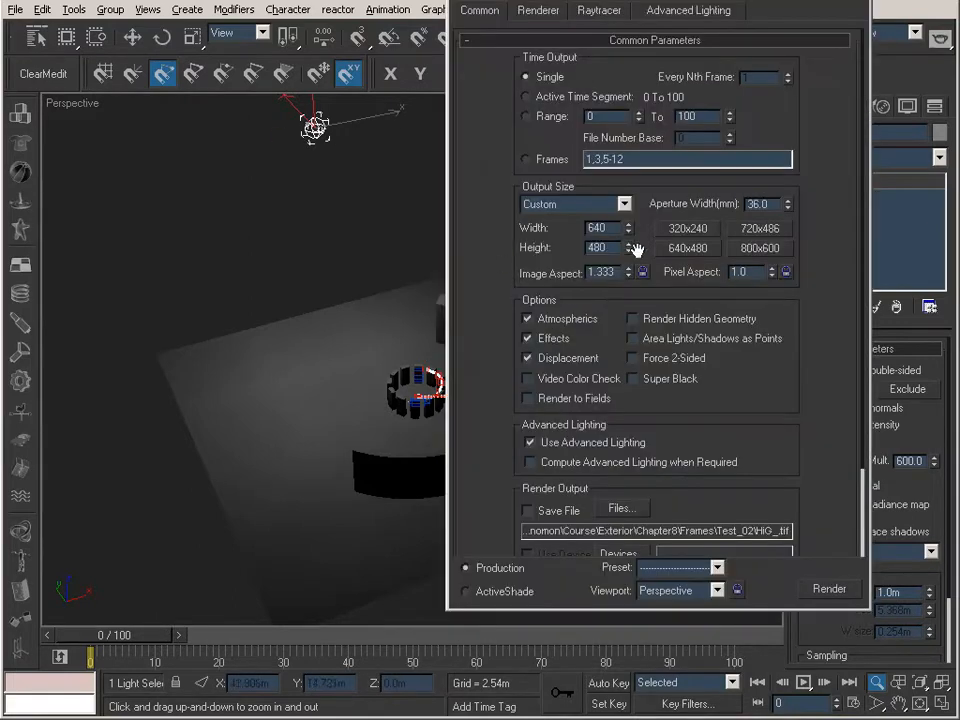
left_click(540, 11)
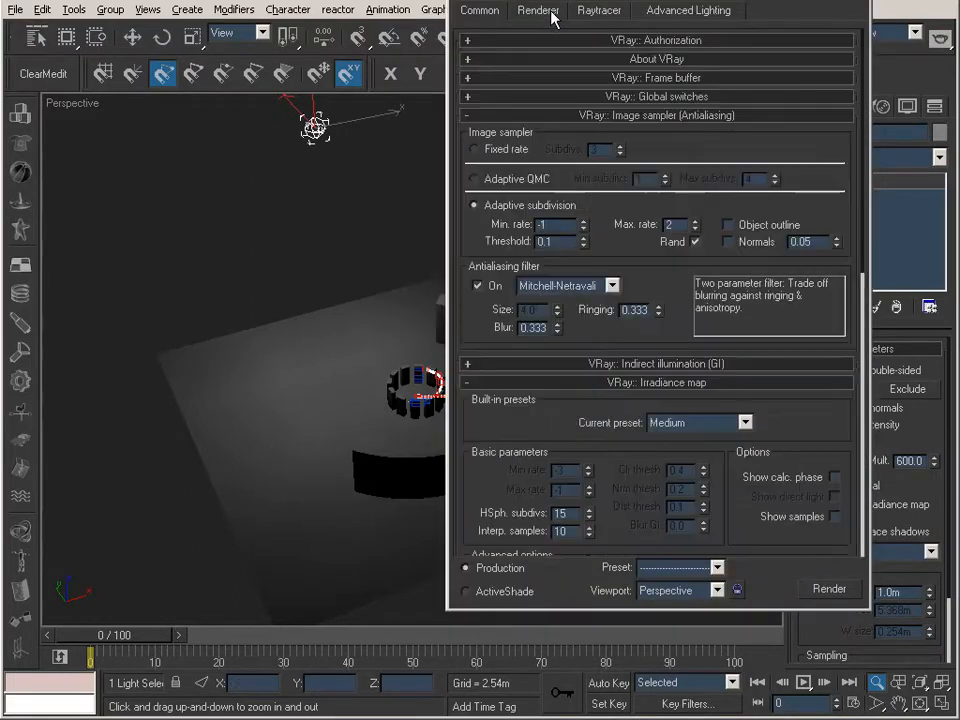
left_click(630, 383)
left_click(612, 116)
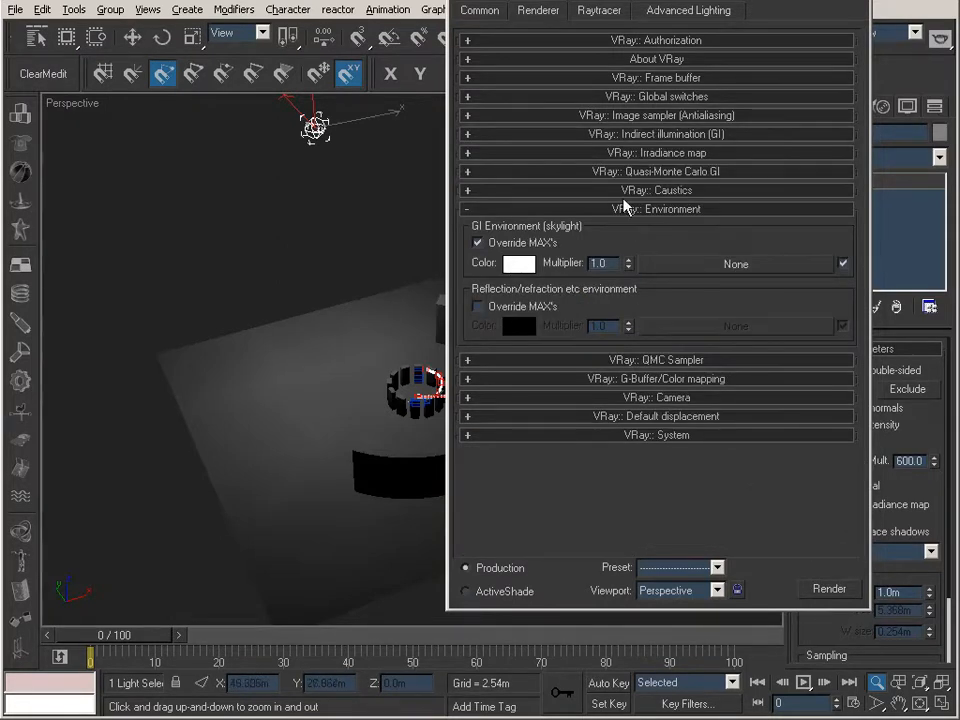
left_click(606, 211)
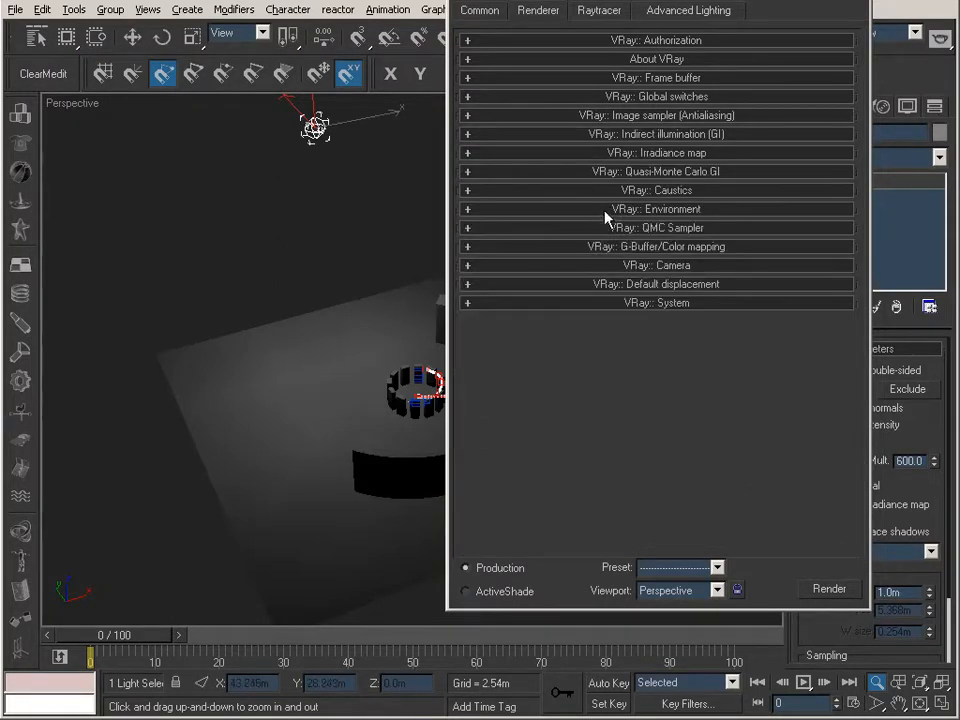
left_click(668, 152)
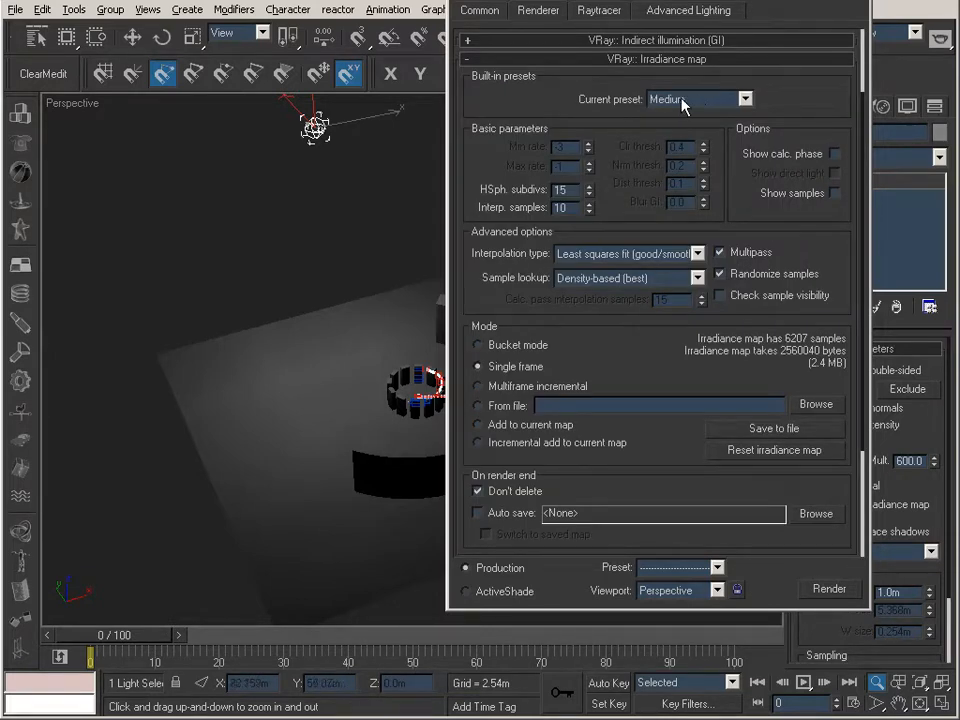
left_click(694, 40)
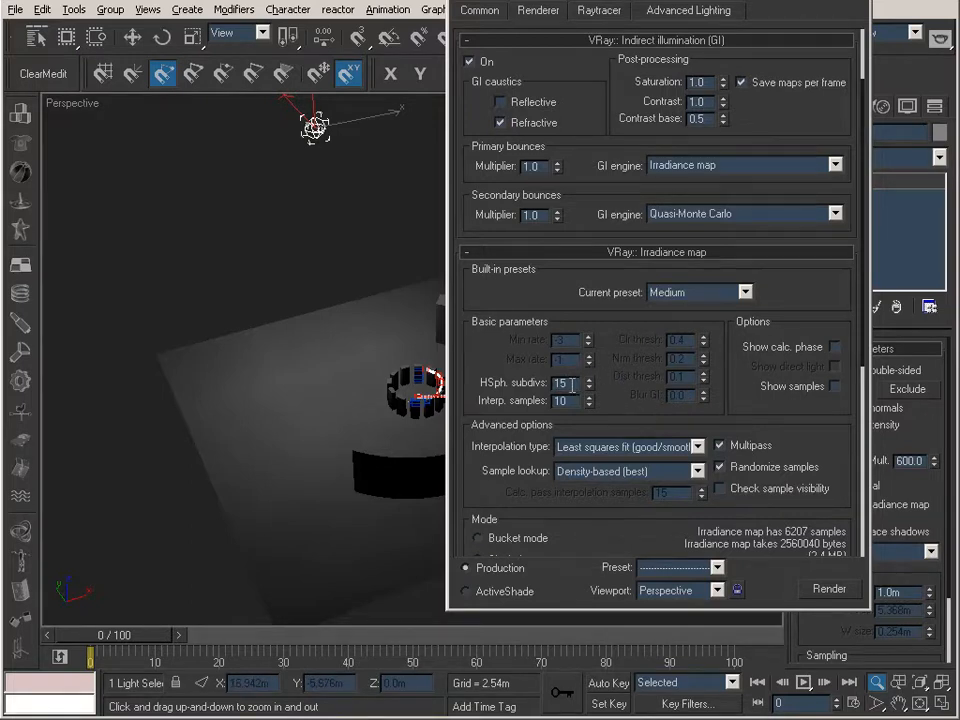
key("Tab")
double_click(572, 382)
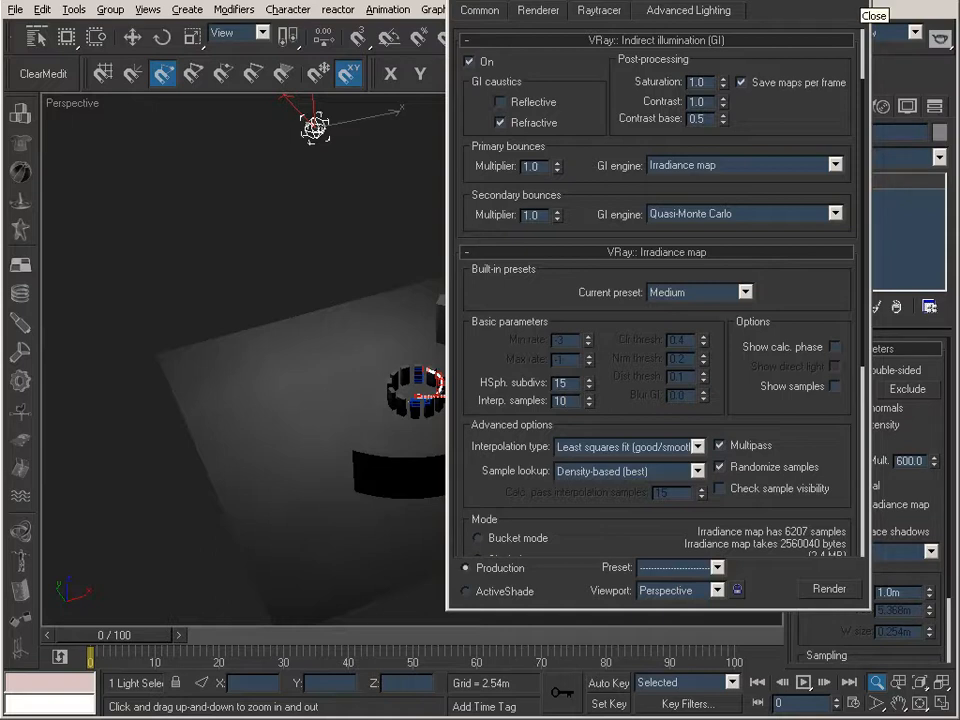
left_click(626, 253)
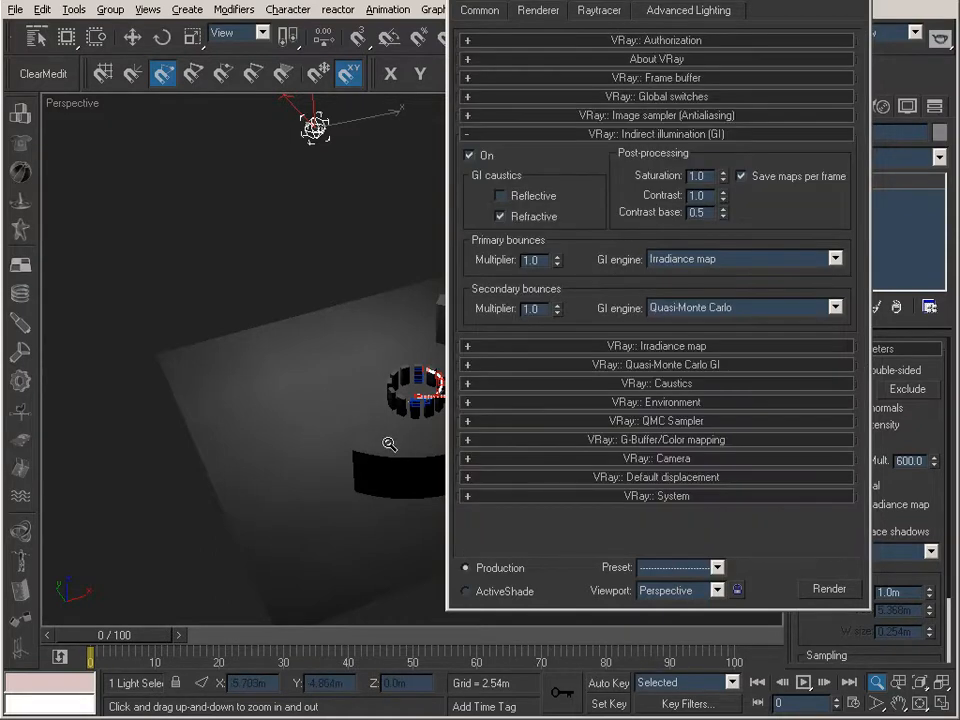
left_click(797, 18)
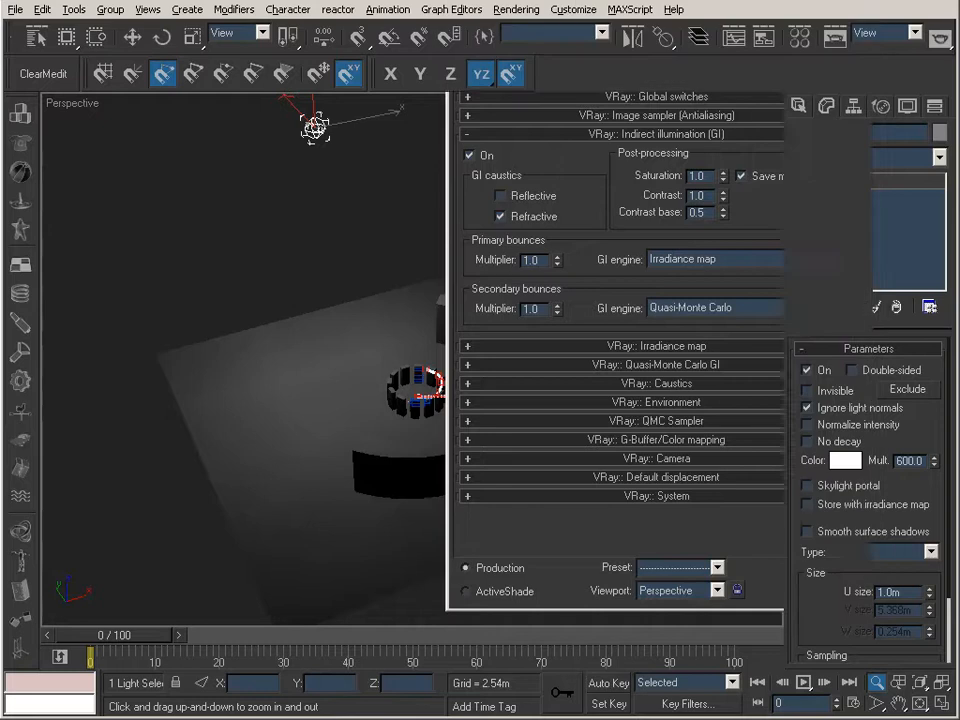
Switch the viewport back to Camera01 and render the single frame 0 at 640x480
key("c")
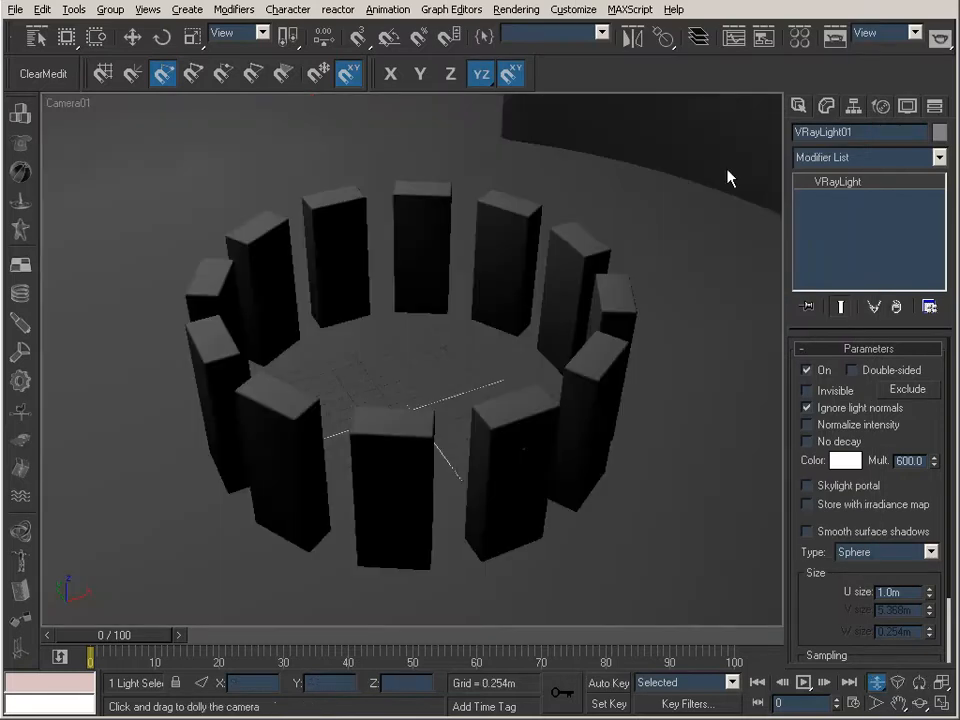
left_click(836, 45)
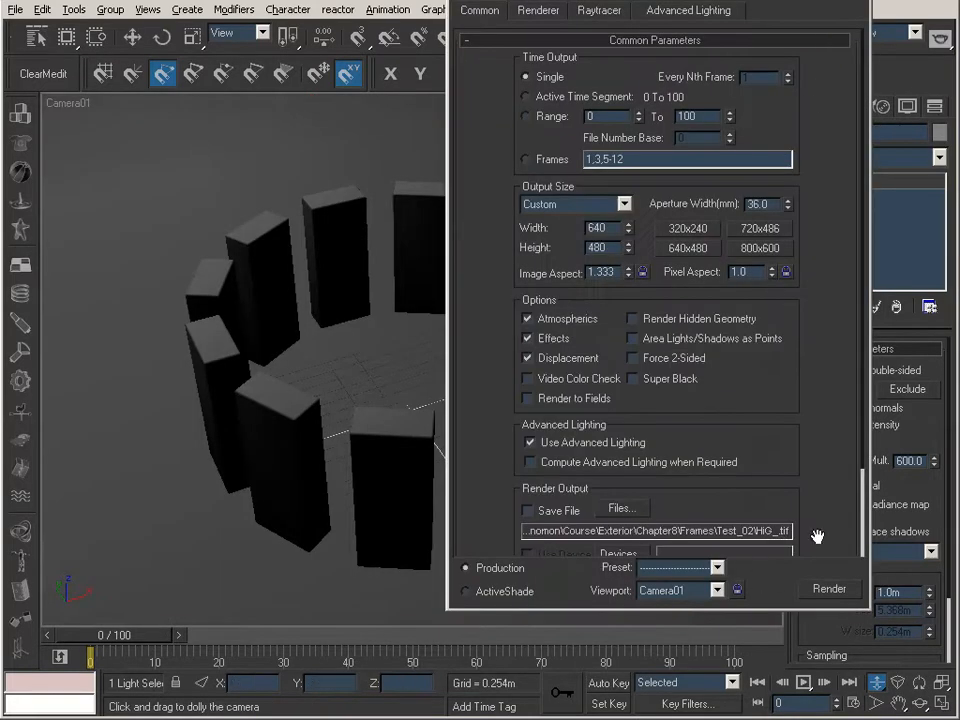
left_click(836, 590)
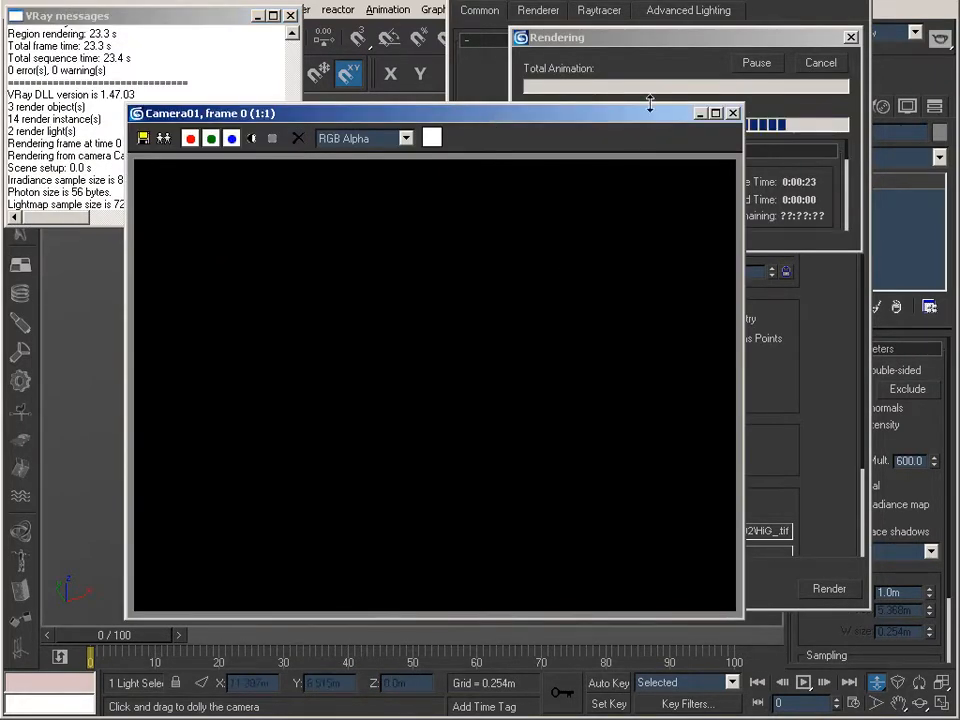
left_click(663, 38)
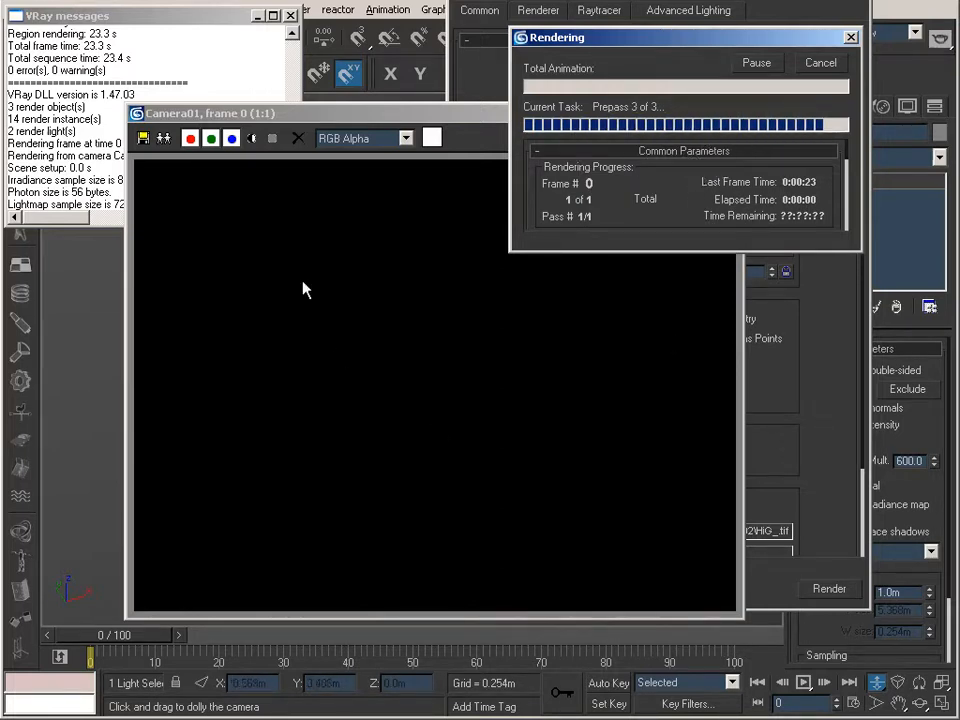
left_click(383, 122)
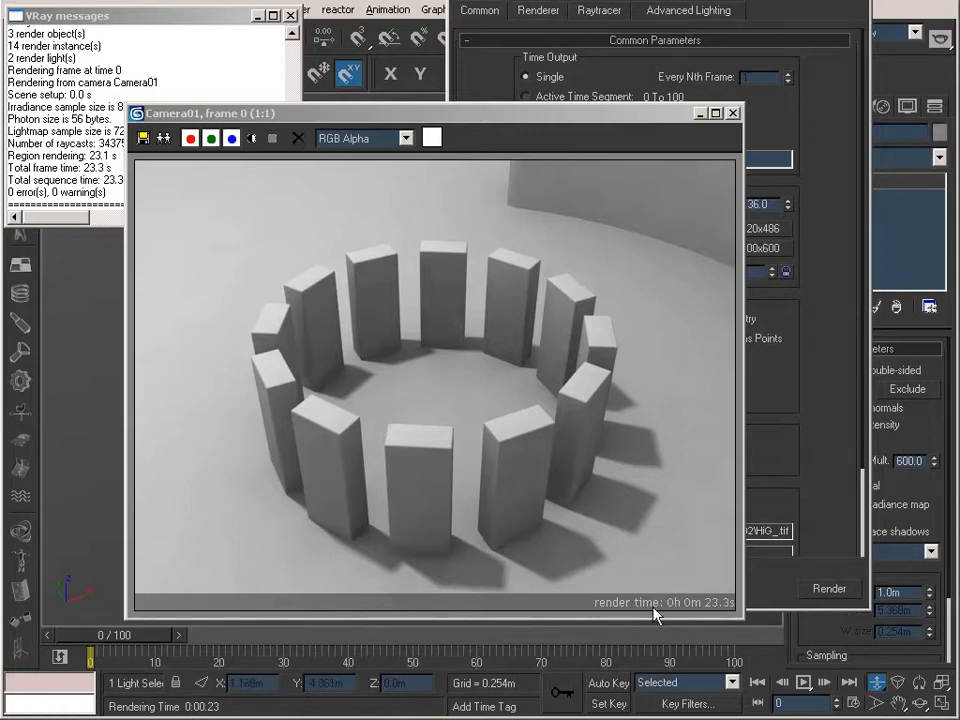
left_click(311, 121)
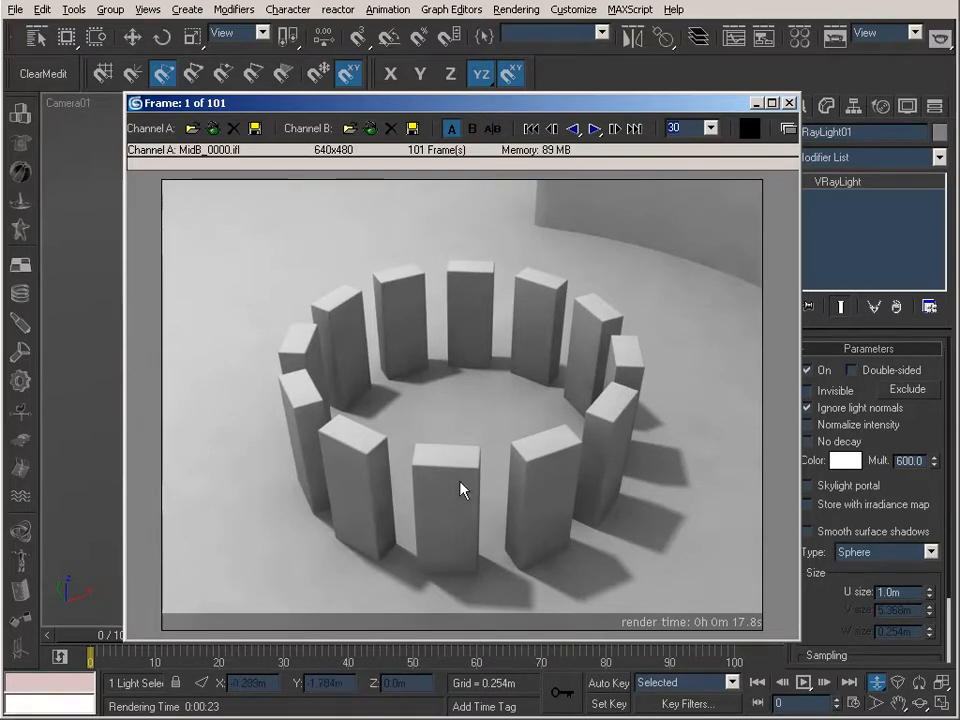
Scrub back and forth through the MidB_0000.ifl sequence in the RAM Player to check for flicker, and exit the player
left_click_drag(478, 483, 375, 476)
left_click_drag(486, 471, 305, 458)
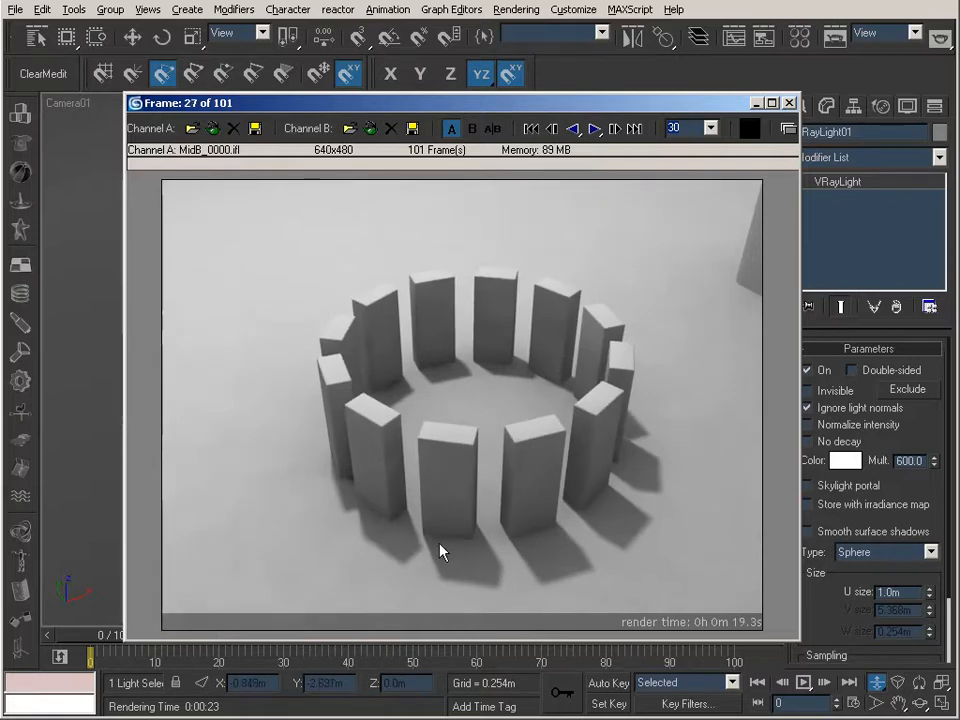
left_click_drag(487, 537, 113, 462)
left_click_drag(660, 491, 253, 467)
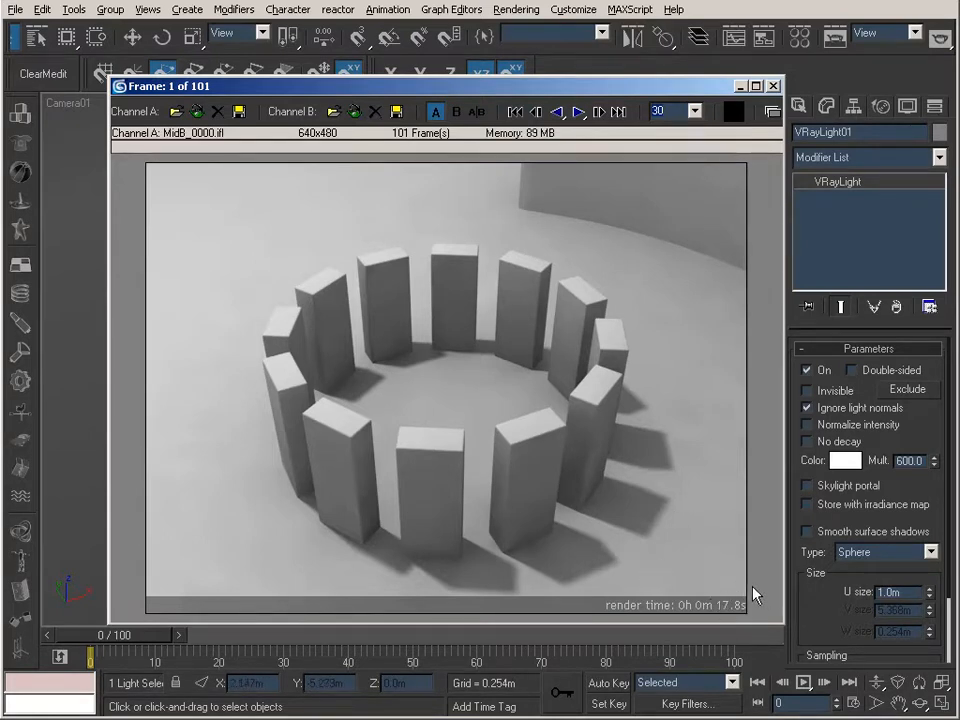
left_click_drag(316, 314, 266, 334)
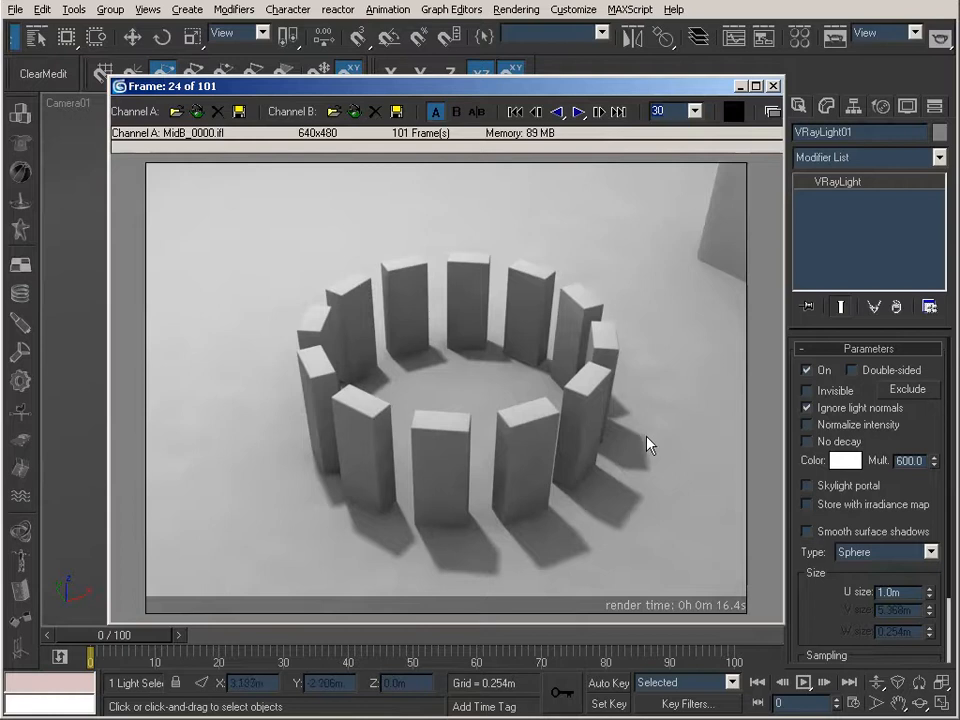
left_click_drag(433, 483, 88, 450)
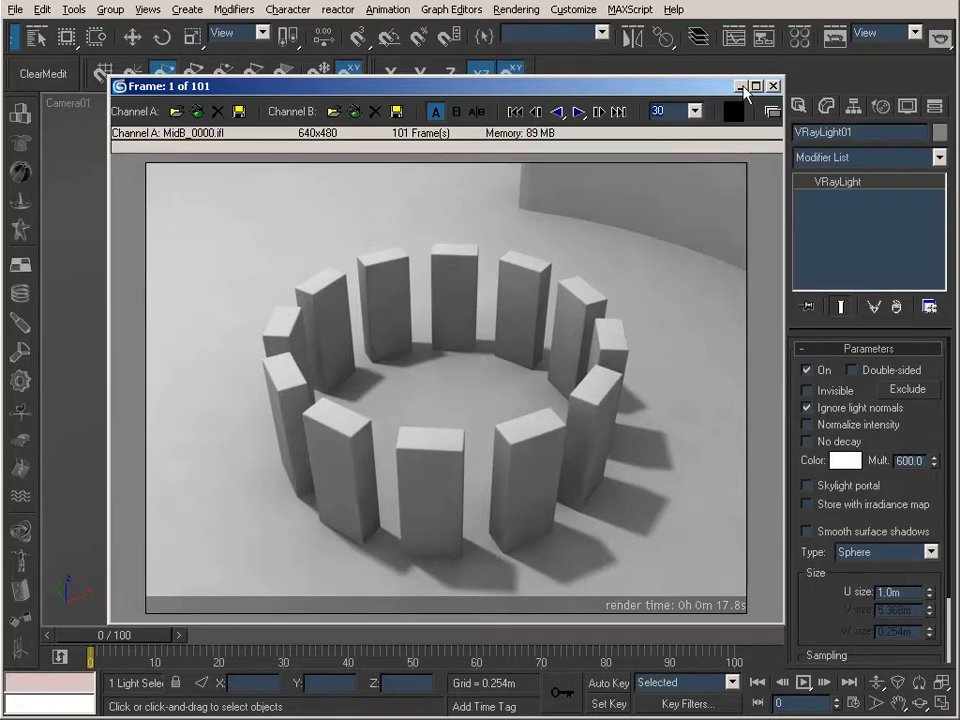
left_click(775, 87)
left_click(388, 391)
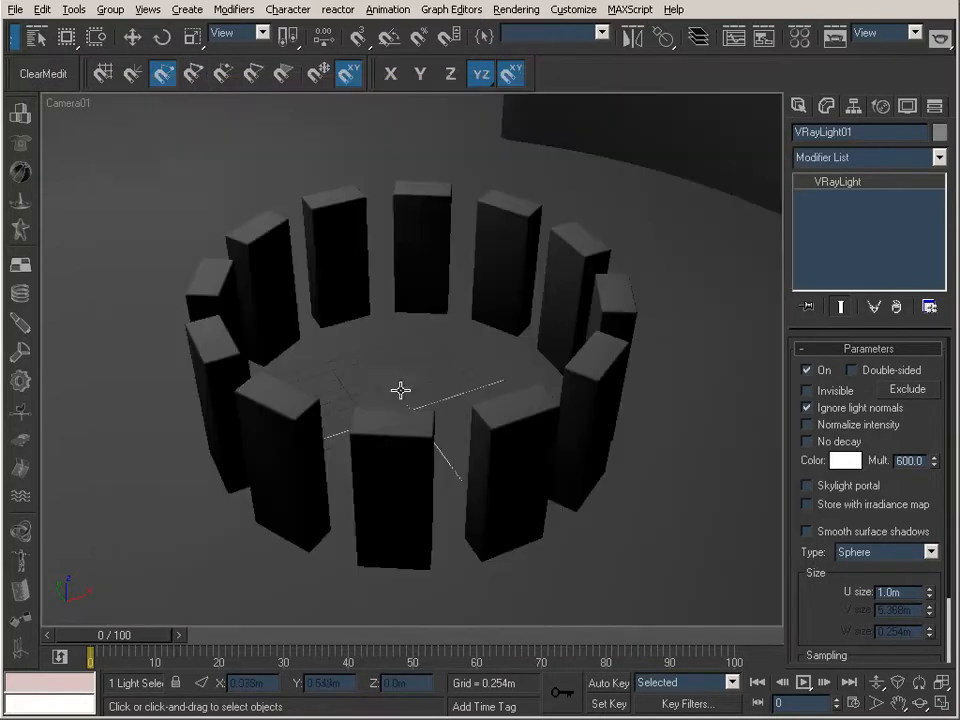
Set the V-Ray irradiance map's built-in preset to High
left_click(834, 40)
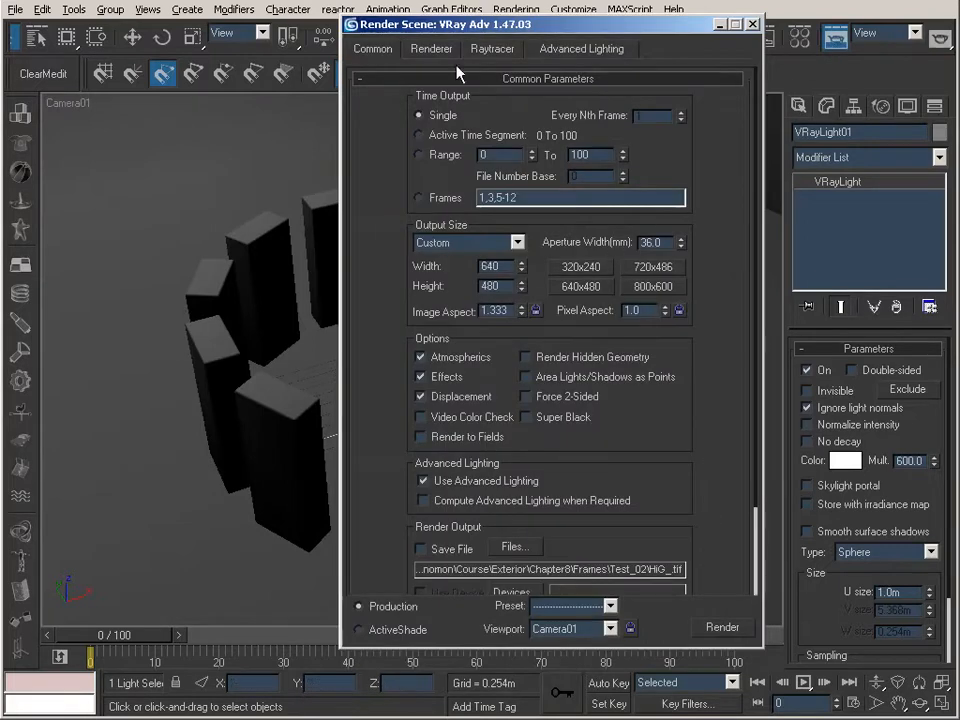
left_click(433, 49)
left_click(553, 173)
left_click(558, 174)
left_click(560, 190)
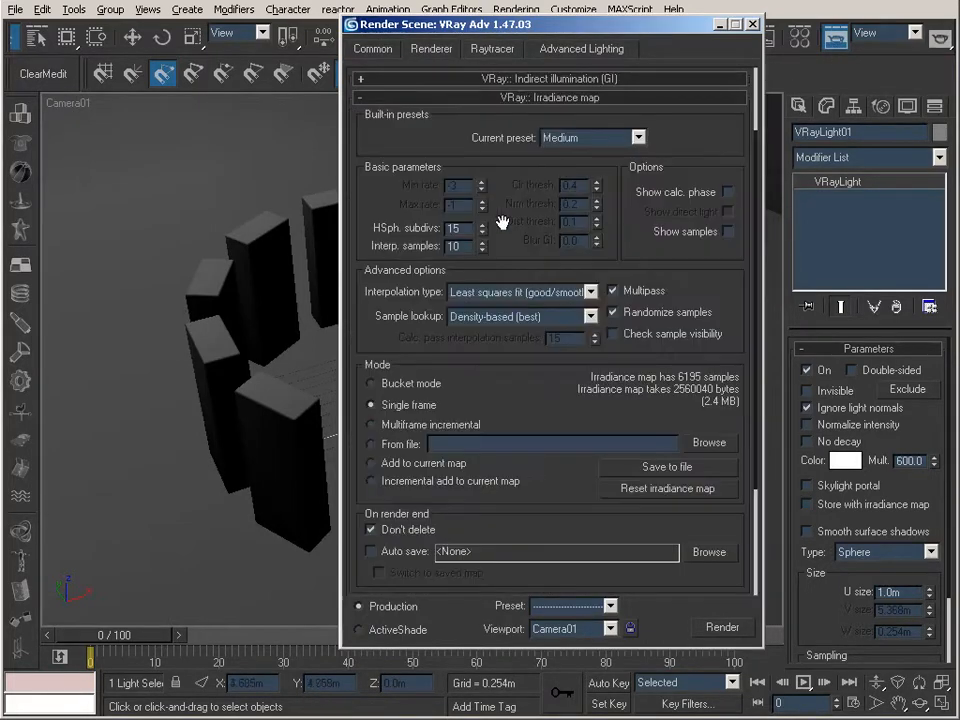
left_click(596, 140)
left_click(598, 216)
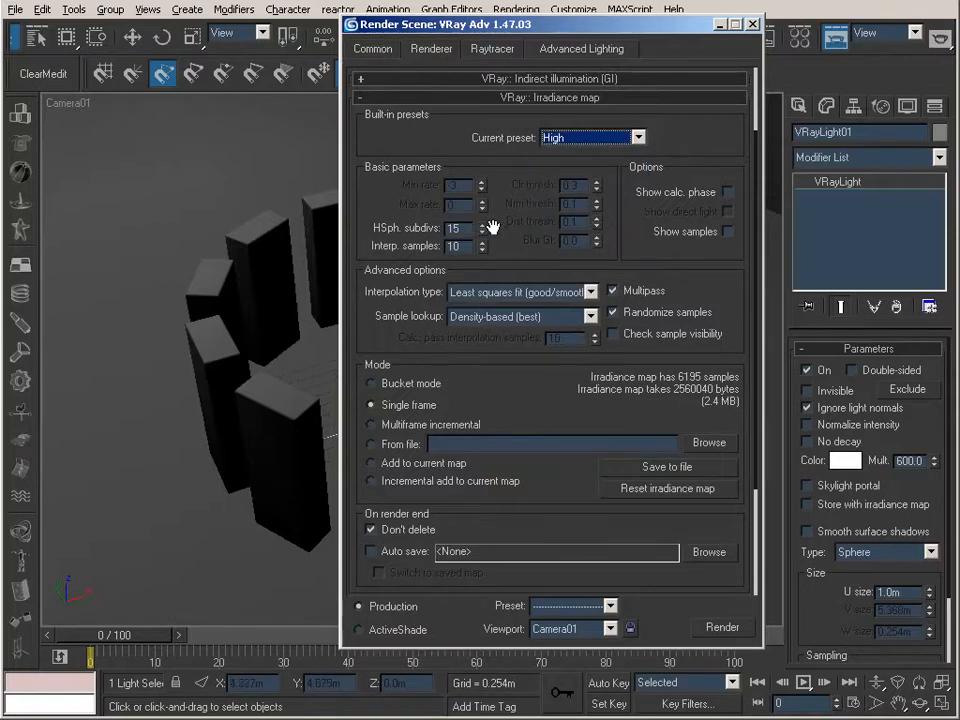
double_click(467, 232)
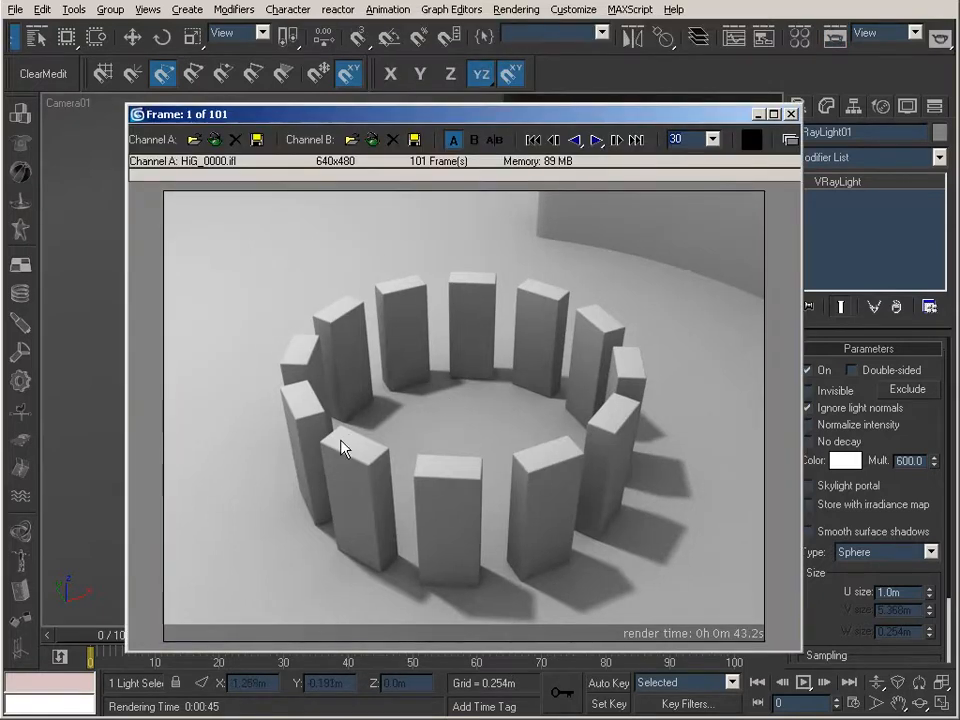
Scrub through the HiG_0000.ifl sequence in the RAM Player to examine the shadows between frames, and exit the player
left_click_drag(340, 448, 163, 401)
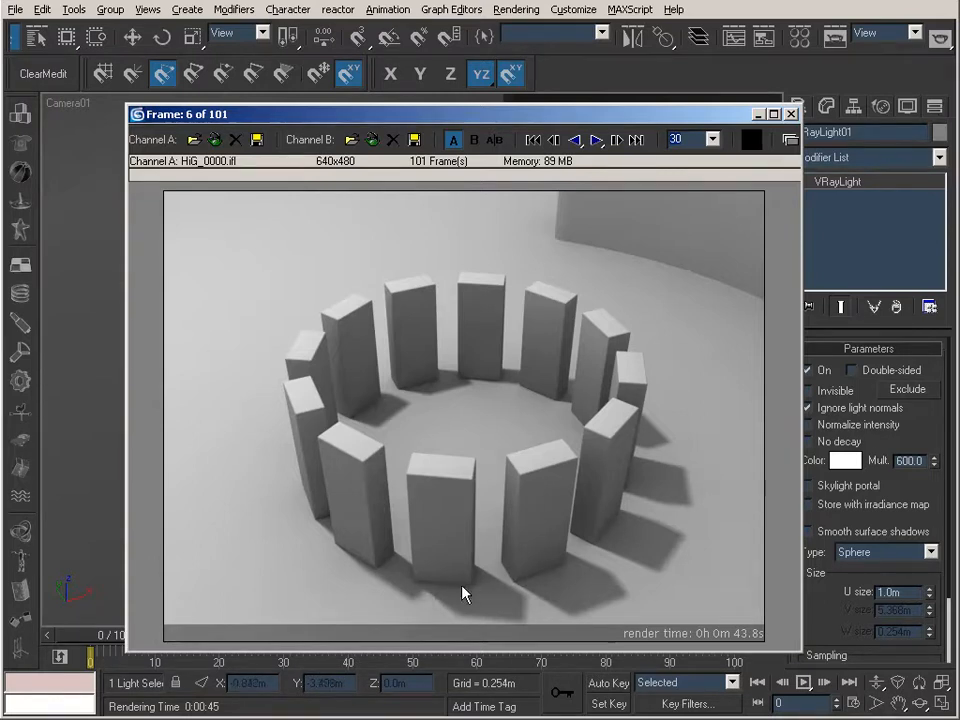
left_click_drag(489, 425, 164, 356)
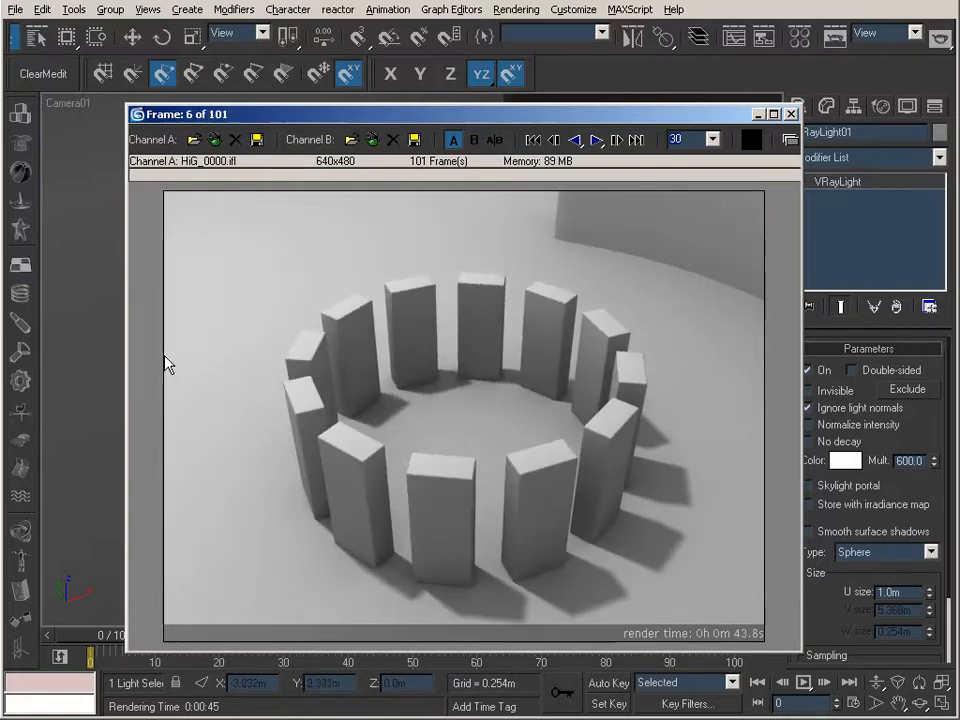
left_click_drag(452, 403, 90, 362)
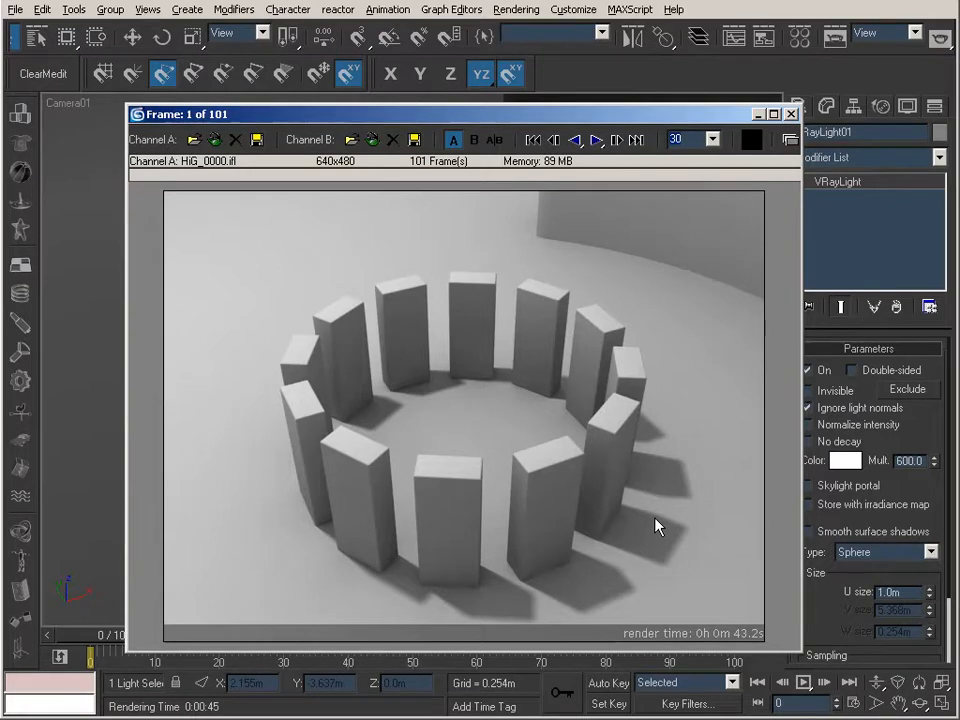
left_click(790, 114)
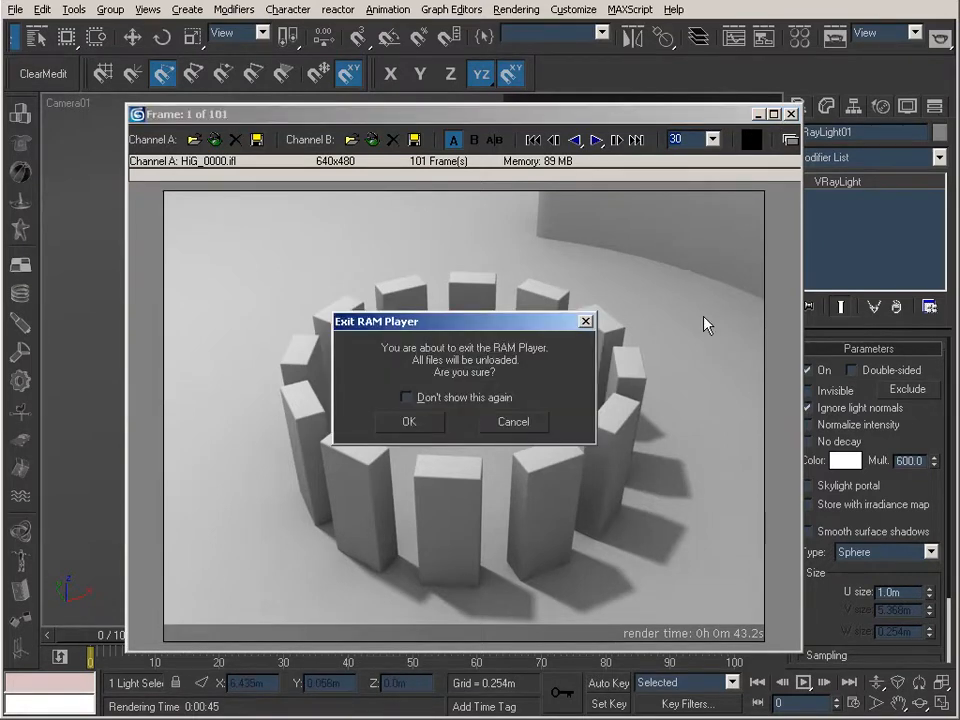
left_click(424, 421)
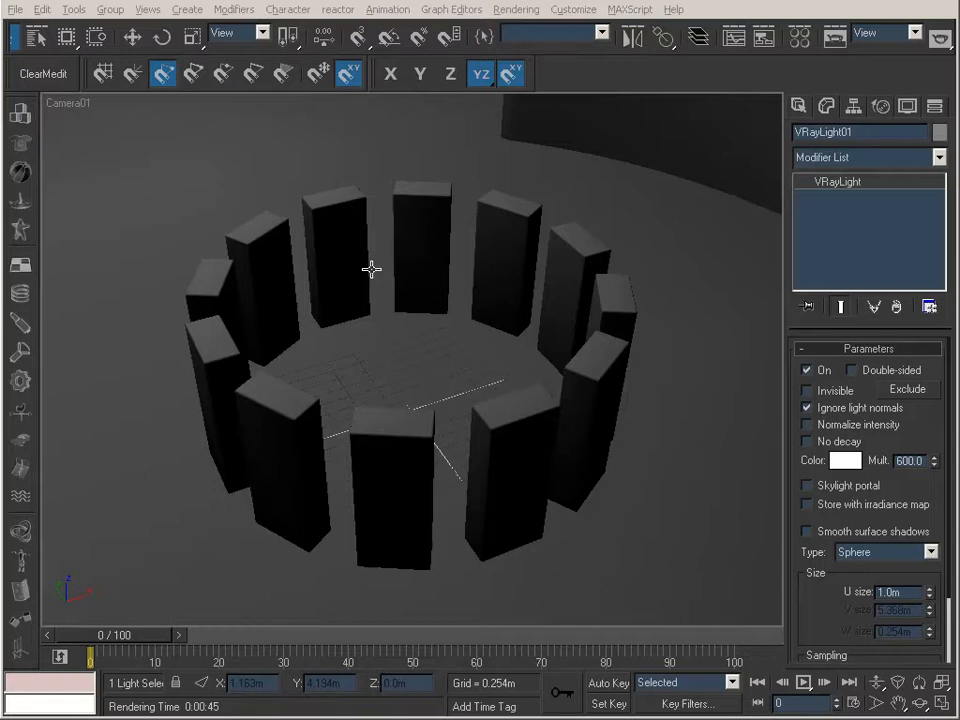
mouse_move(101, 634)
left_mouse_down()
mouse_move(428, 651)
mouse_move(754, 628)
mouse_move(534, 648)
mouse_move(90, 636)
left_mouse_up()
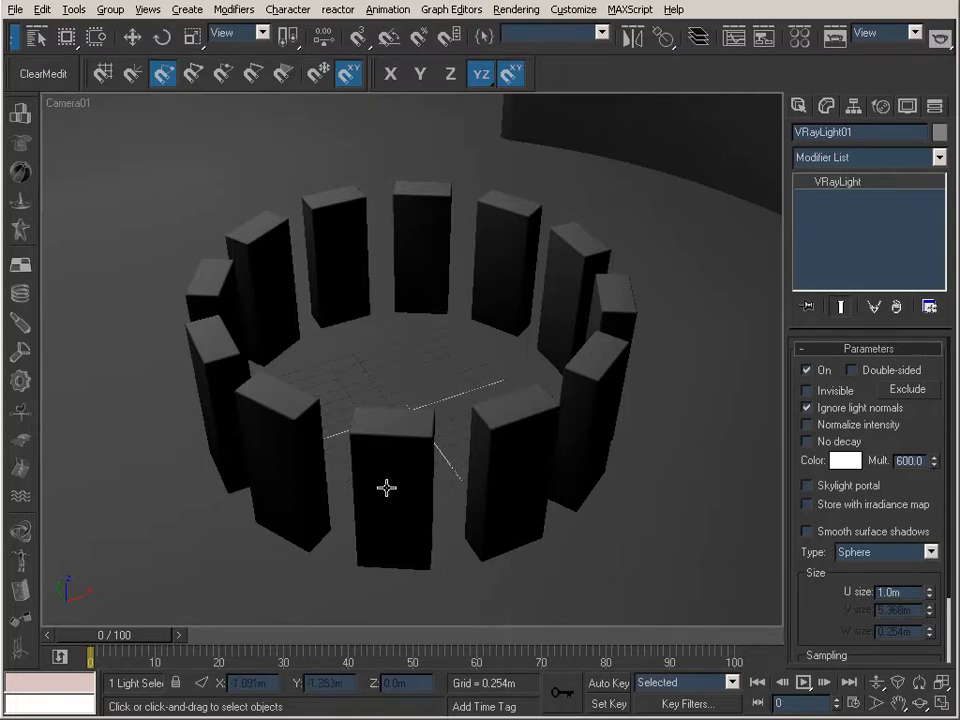
Render frame 0 from Camera01 with the High irradiance map preset
mouse_move(121, 643)
left_mouse_down()
mouse_move(745, 637)
mouse_move(107, 637)
left_mouse_up()
left_click_drag(130, 640, 111, 657)
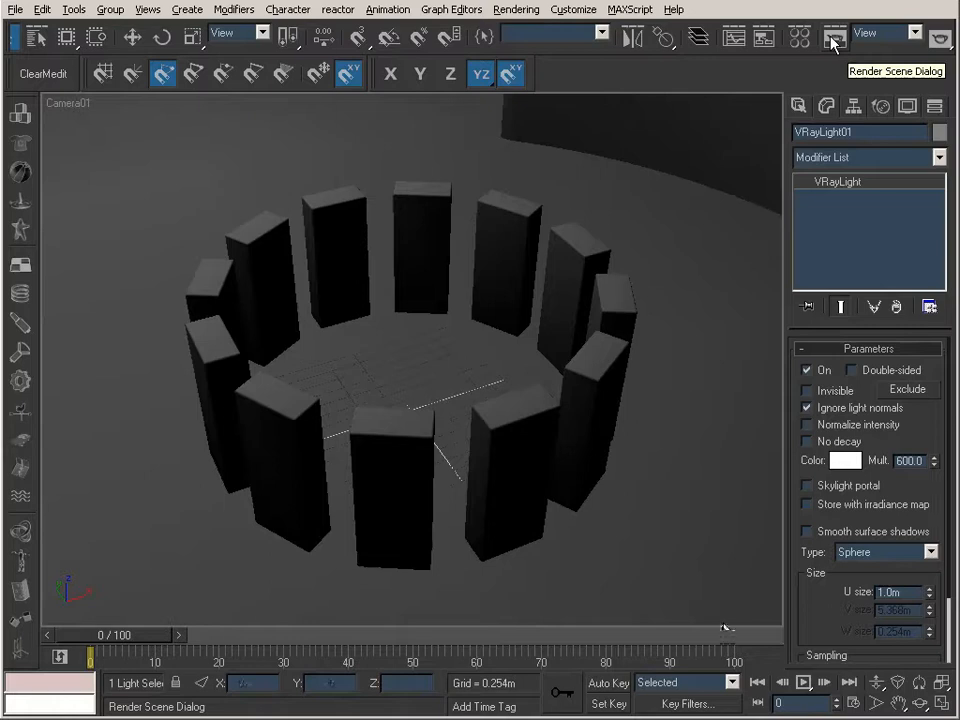
left_click(832, 40)
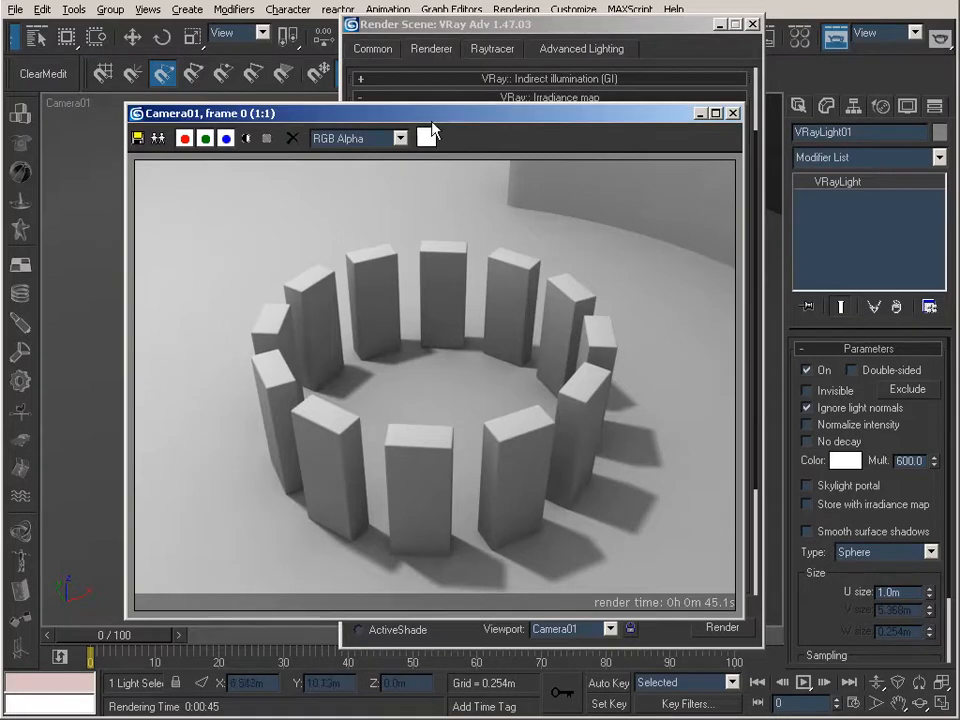
Save the calculated irradiance map to a file named View_01 in the Meshes folder
left_click(503, 33)
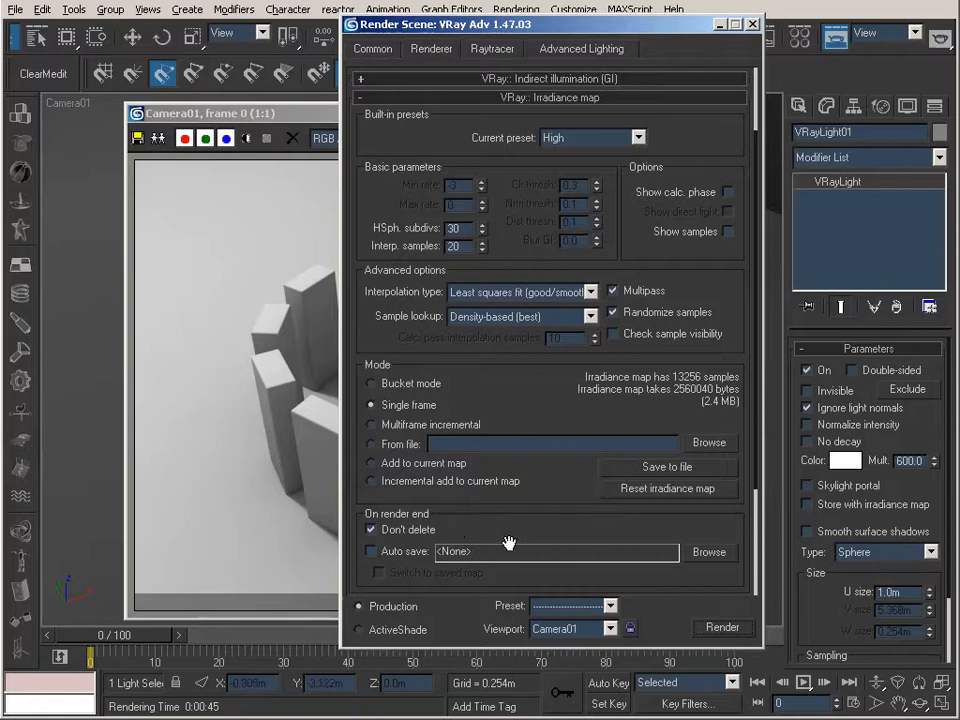
left_click(670, 468)
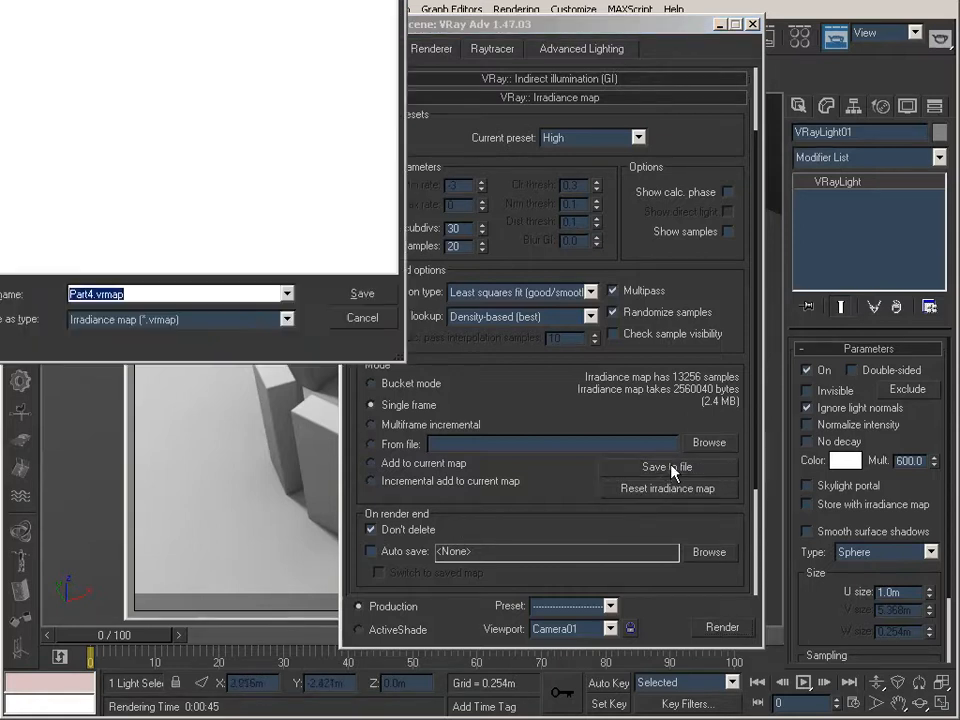
key("BackSpace")
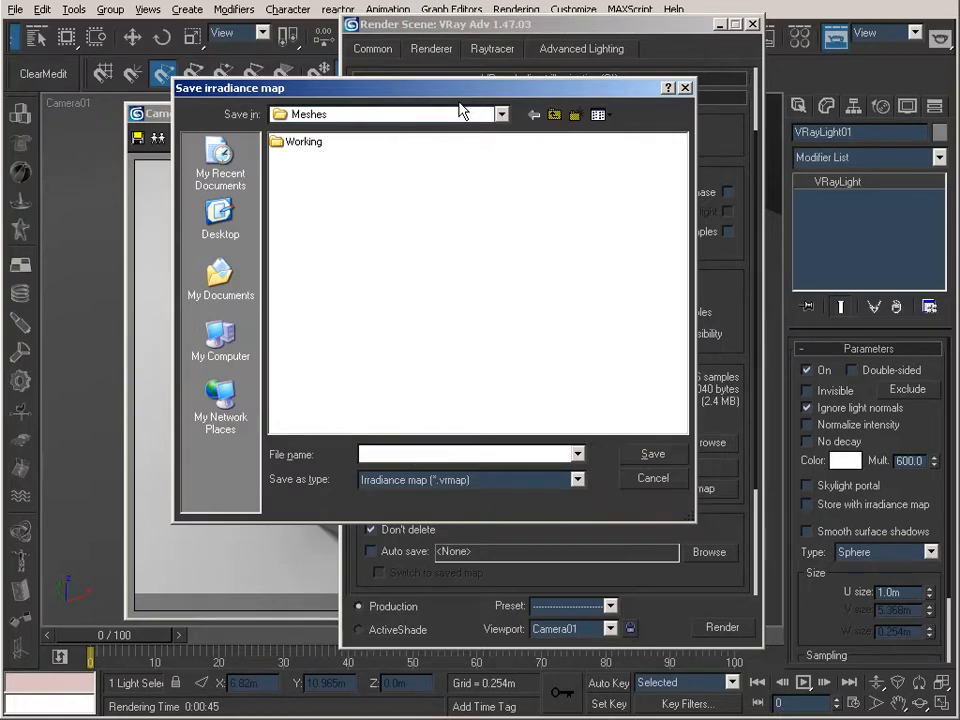
type("View_01")
key("Return")
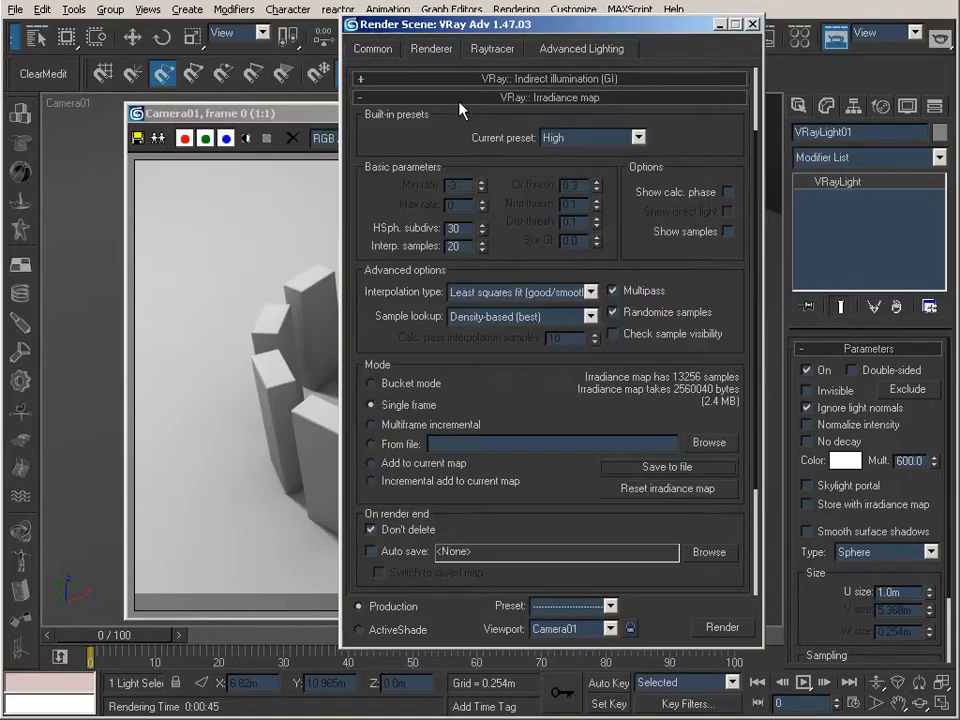
Set the irradiance map mode to From file and load View_01.vrmap
left_click(389, 447)
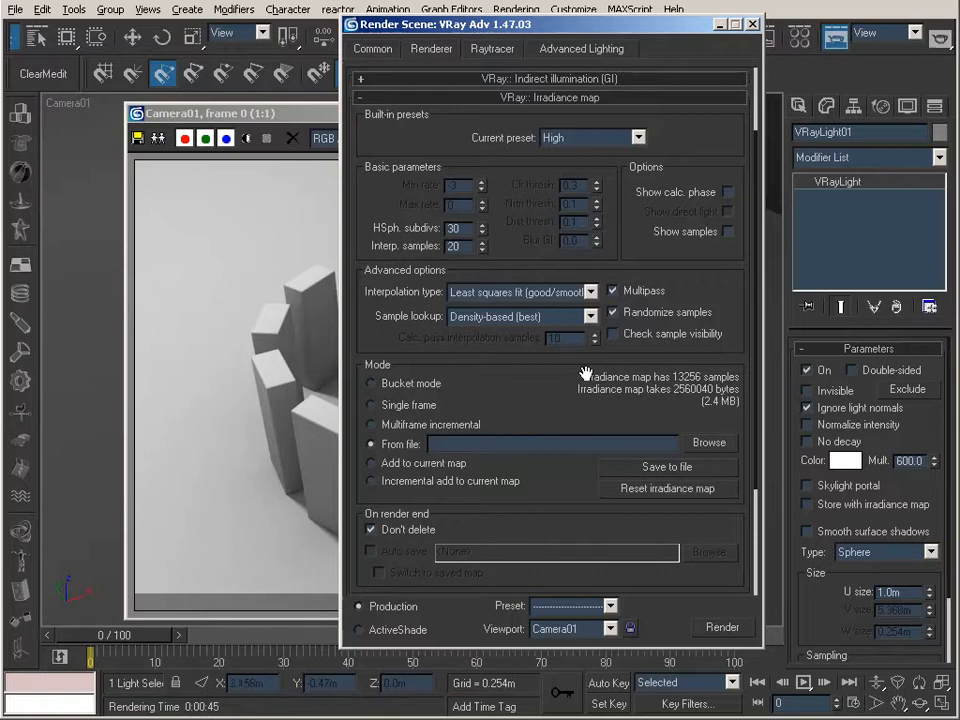
left_click(712, 444)
left_click(340, 160)
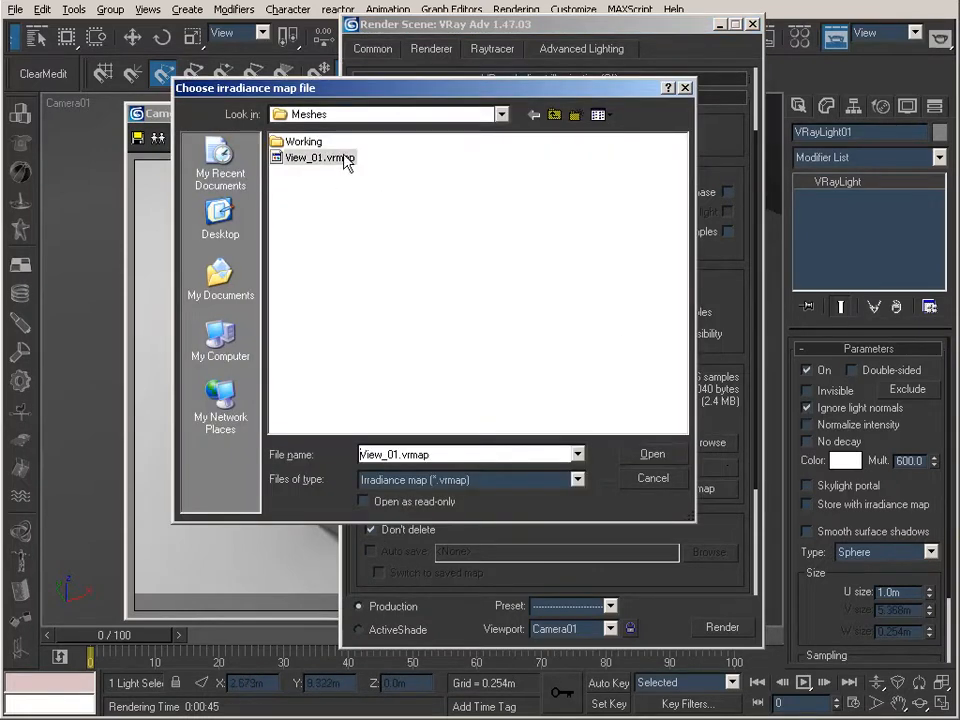
left_click(655, 456)
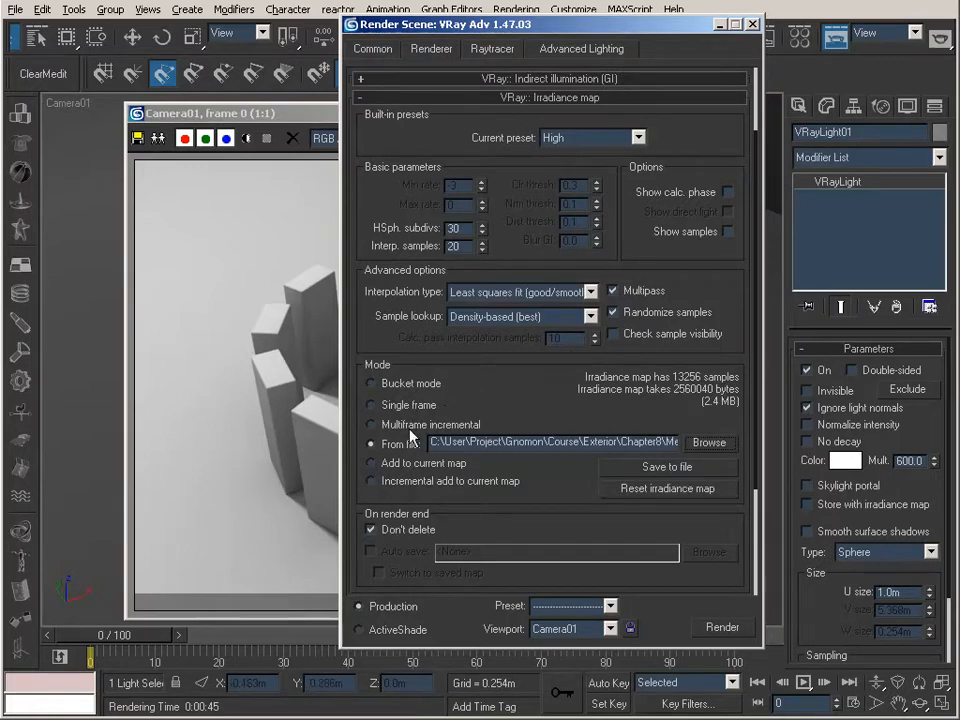
Render frame 0 from Camera01 again using the saved irradiance map, repeating it to compare render times
left_click(258, 170)
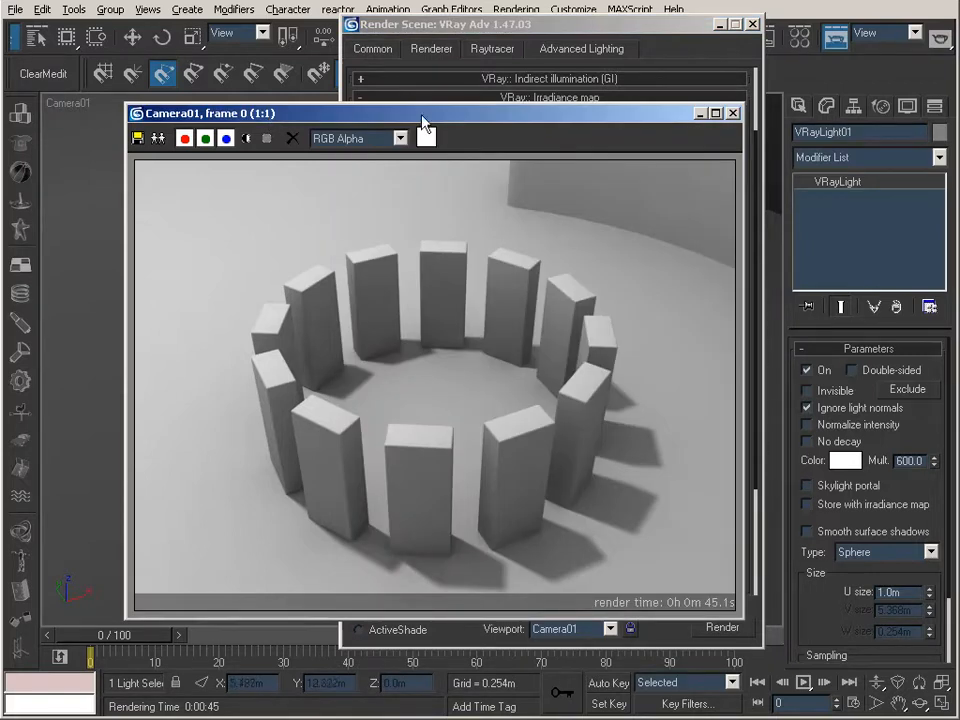
left_click(675, 33)
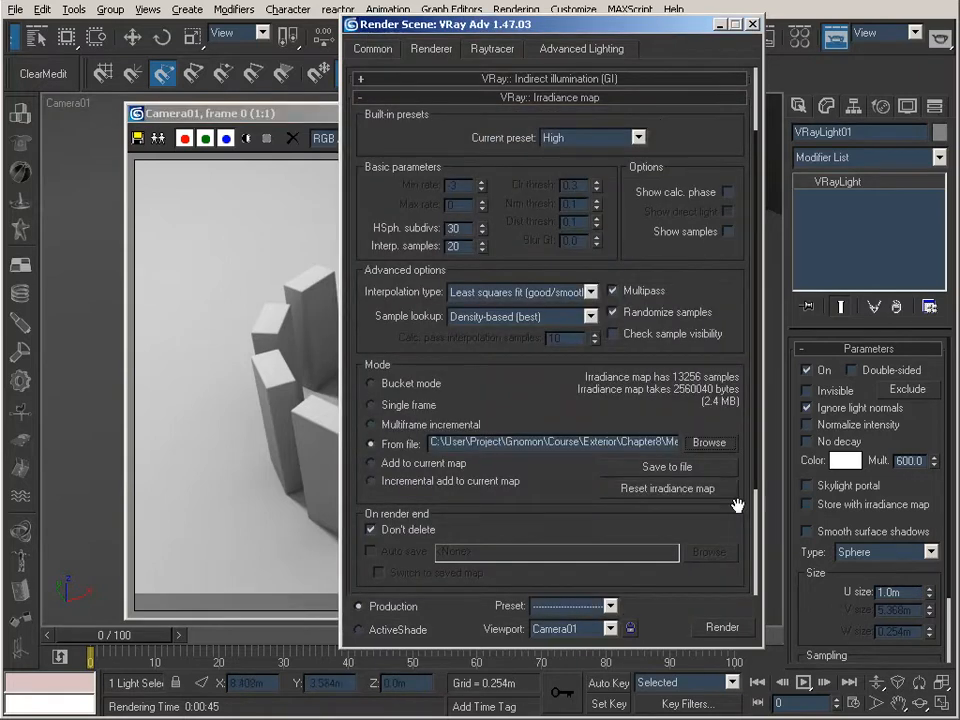
left_click(724, 628)
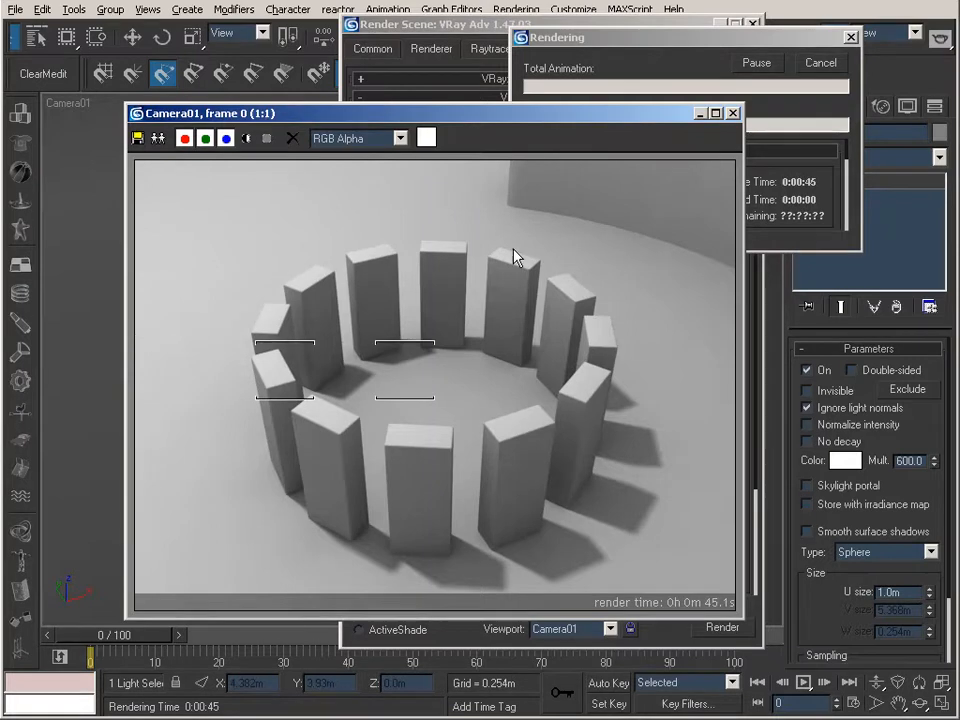
left_click(560, 38)
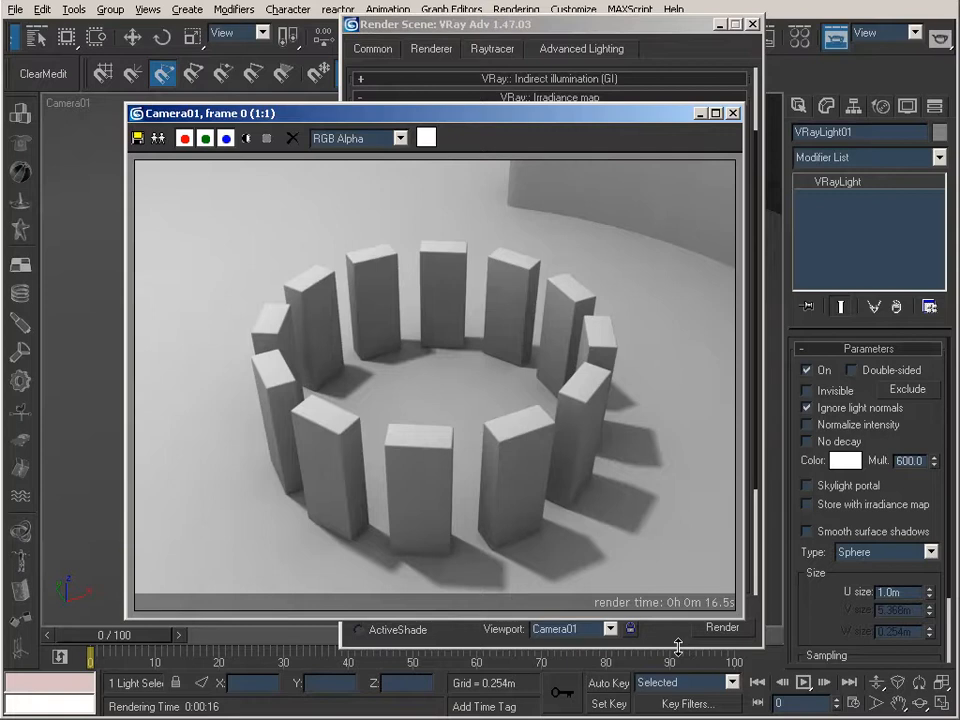
left_click(726, 628)
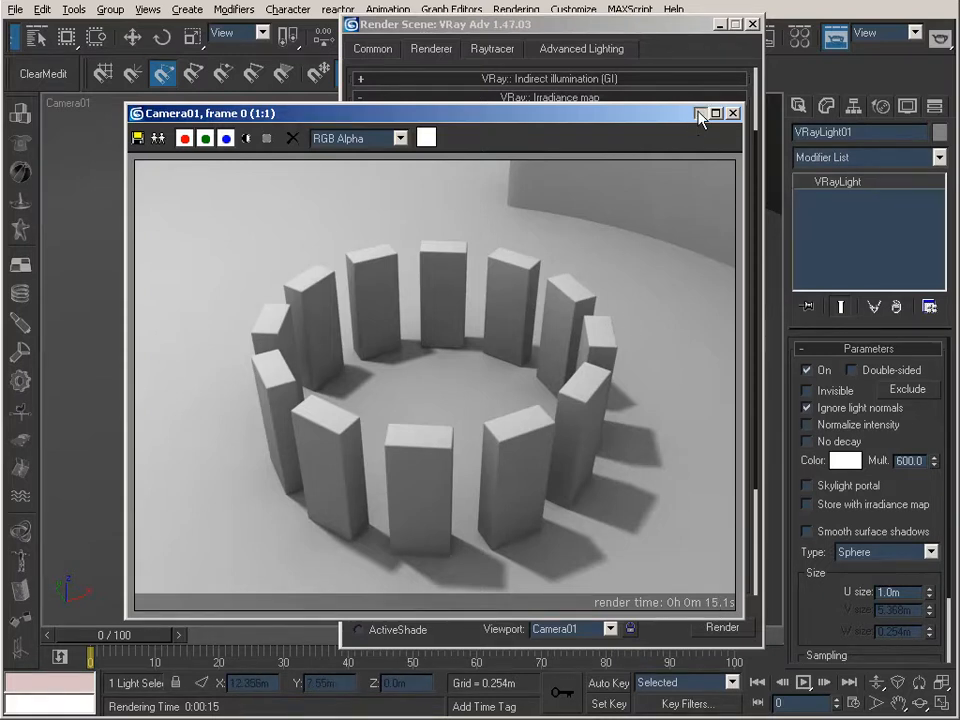
Close the render windows, move the animation to frame 50 and render it from Camera01 with the loaded map
left_click(733, 113)
left_click(752, 24)
left_click_drag(124, 638, 414, 650)
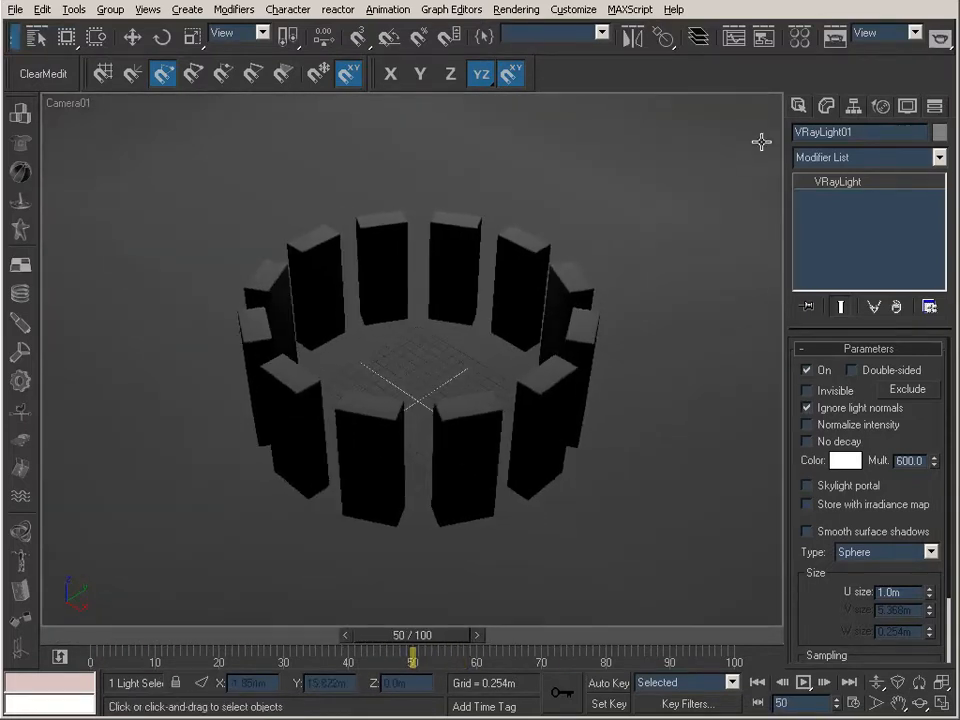
left_click(836, 38)
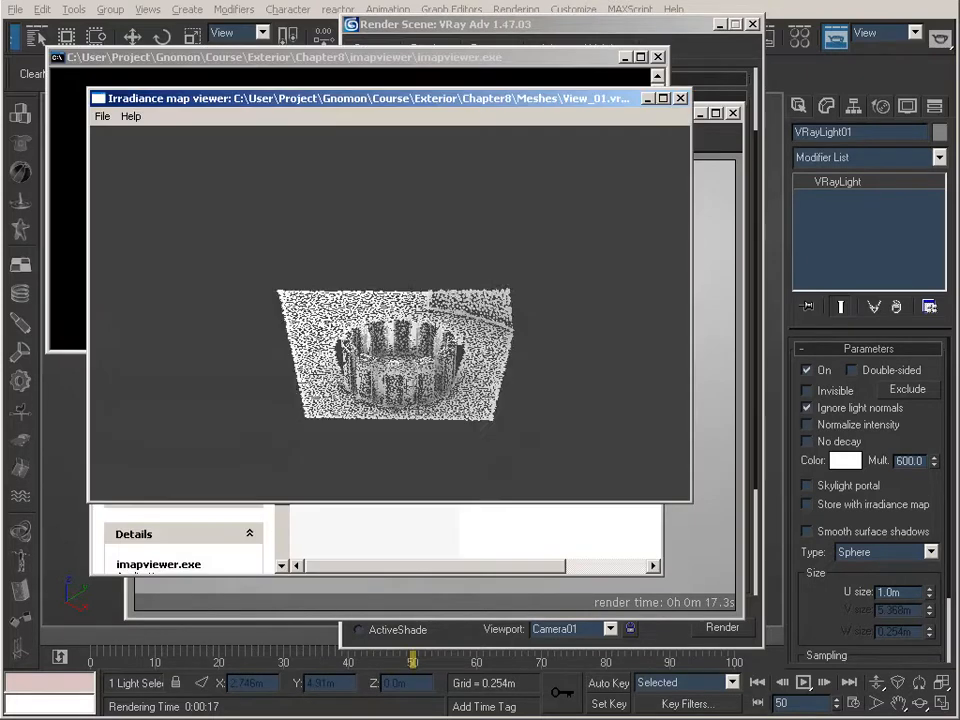
Orbit View_01.vrmap in the Irradiance map viewer to examine the sample coverage around and behind the blocks
left_click_drag(390, 340, 370, 360)
right_click_drag(370, 360, 370, 408)
middle_click_drag(406, 357, 416, 290)
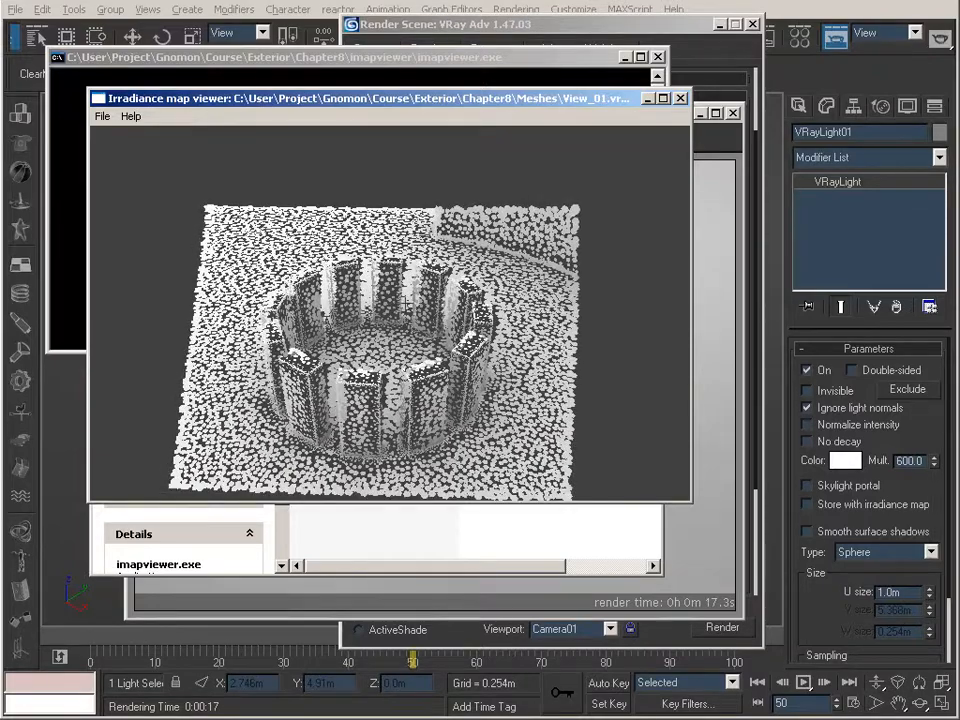
mouse_move(396, 318)
left_mouse_down()
mouse_move(426, 334)
mouse_move(401, 309)
mouse_move(406, 317)
left_mouse_up()
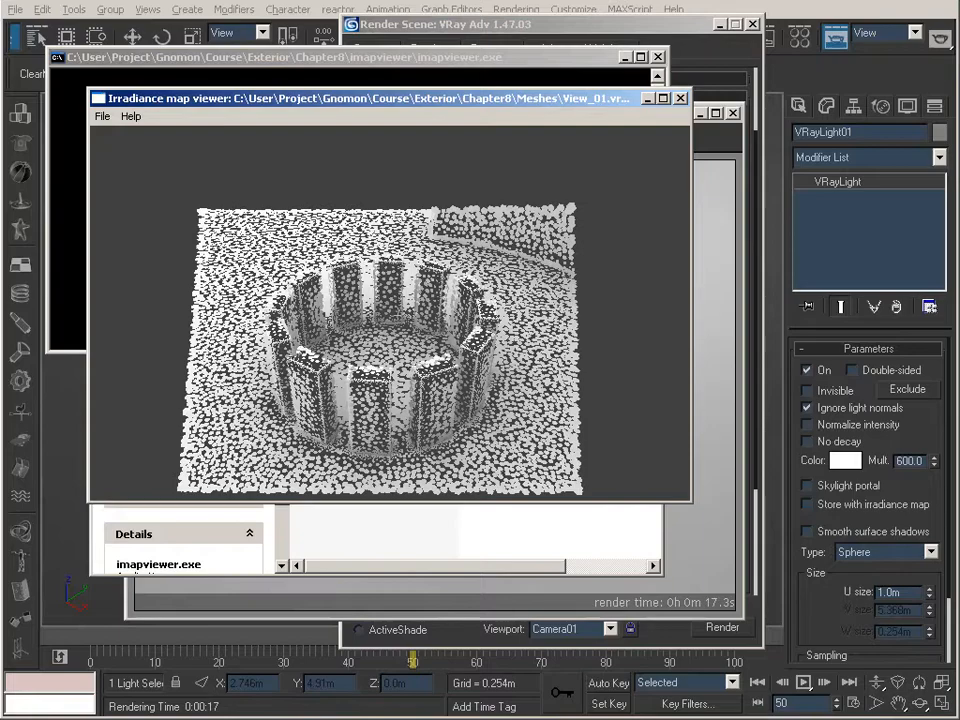
left_click_drag(400, 320, 270, 300)
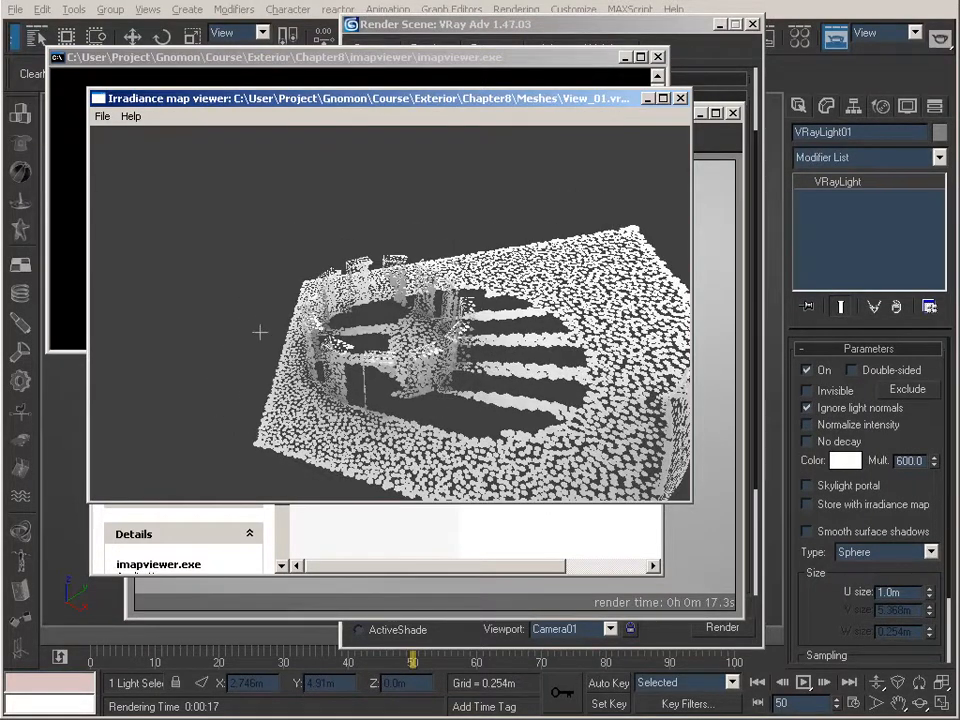
left_click_drag(410, 290, 570, 428)
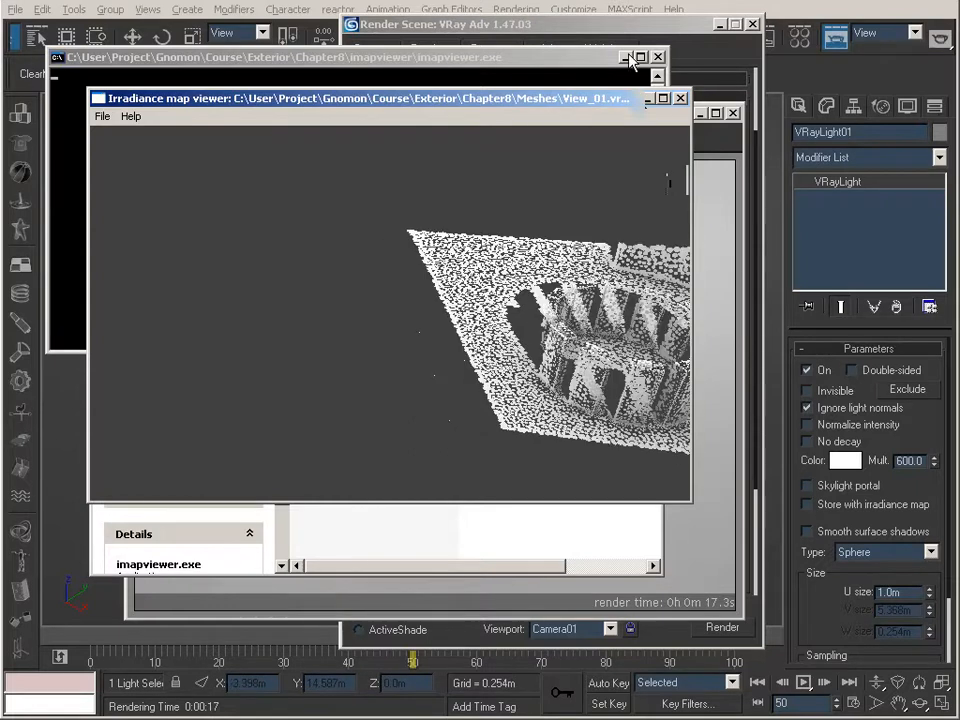
Minimize the viewer, folder, rendered frame and Render Scene windows to uncover the viewport
left_click(627, 58)
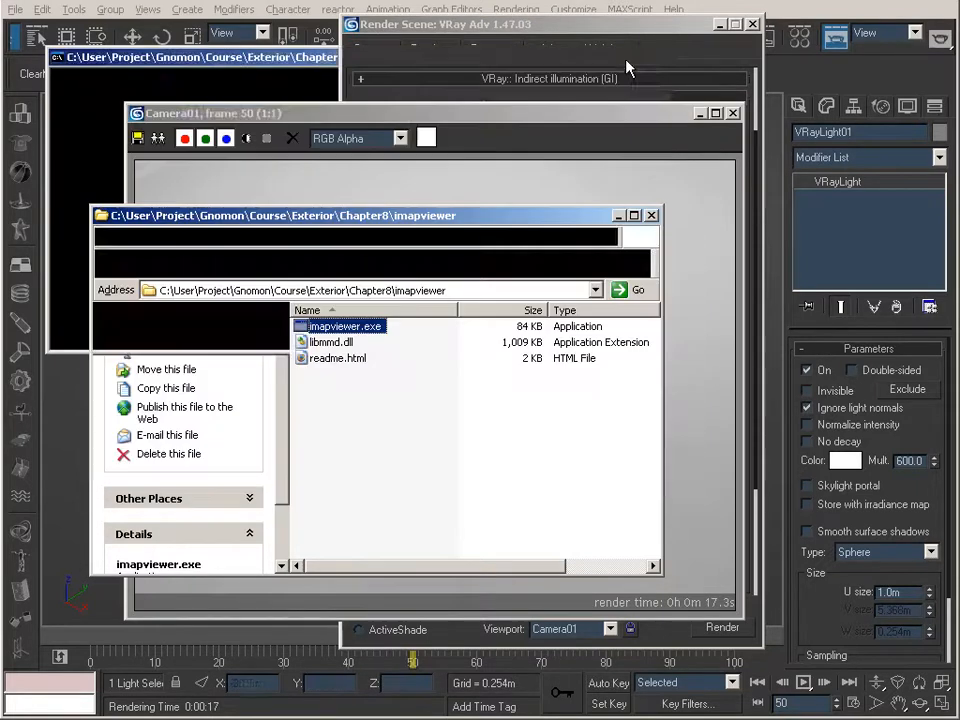
left_click(621, 215)
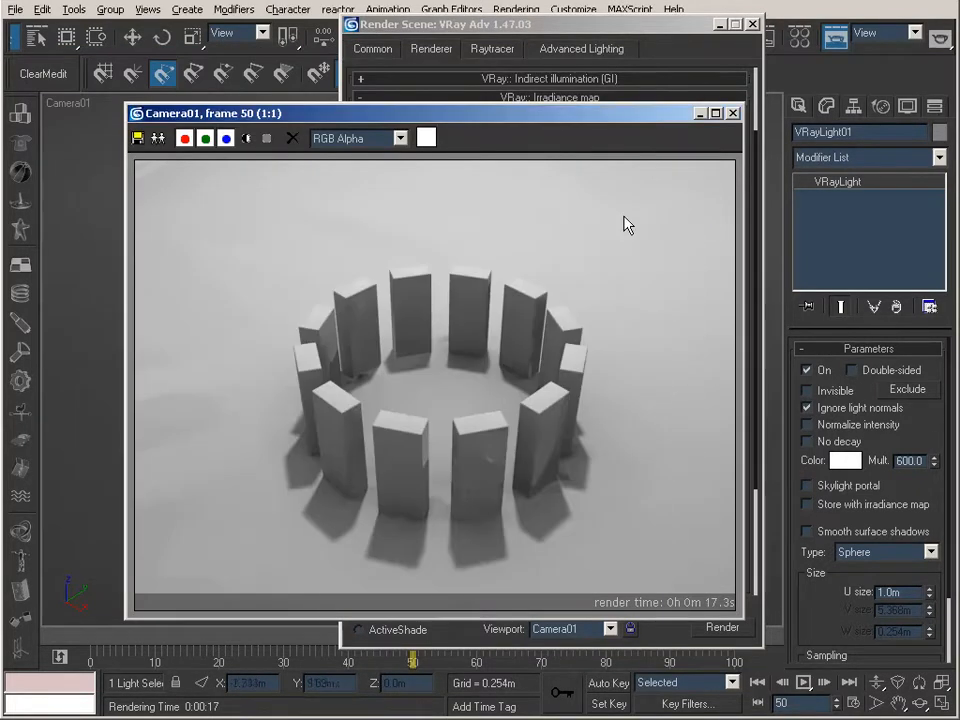
left_click(698, 114)
left_click(718, 24)
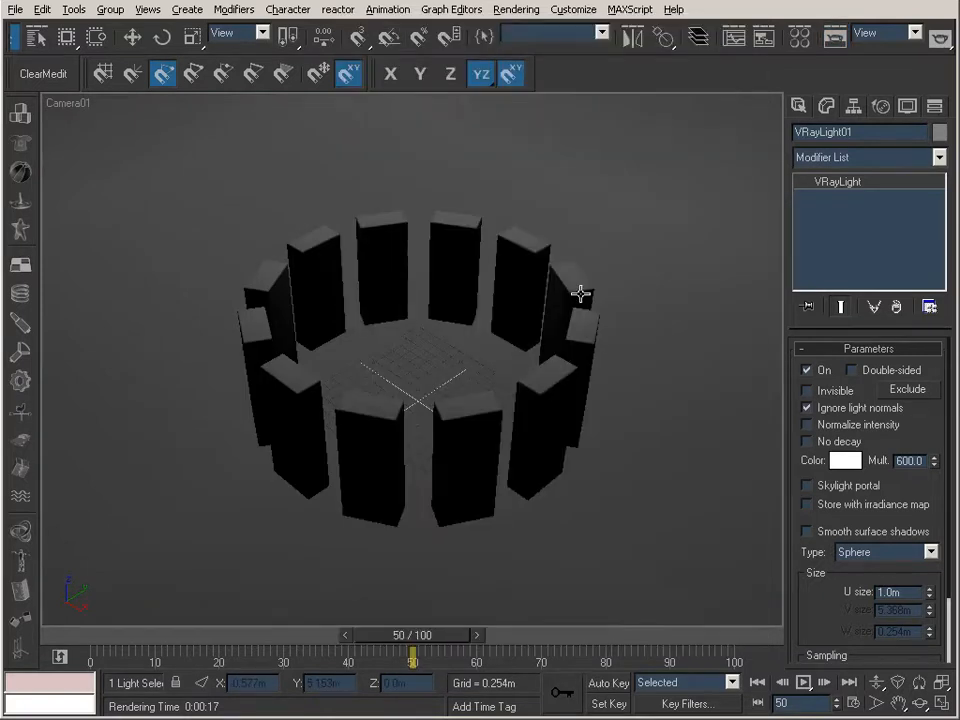
Switch to the Perspective view, frame the whole curved wall and the ring of blocks, and render frame 50
key("p")
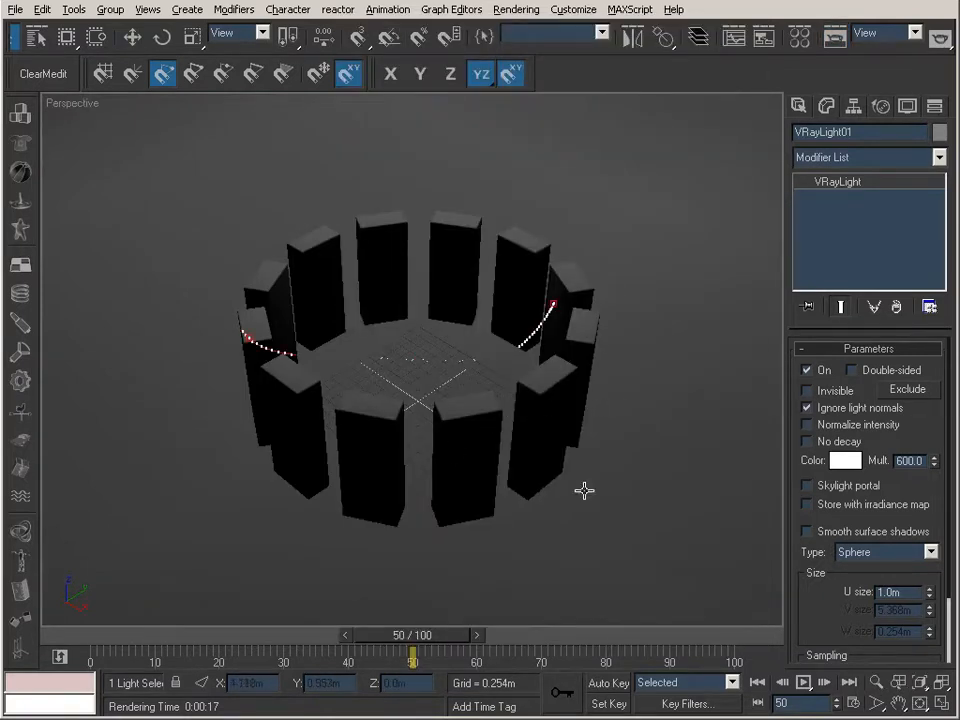
key("ctrl+r")
left_click_drag(452, 381, 551, 407)
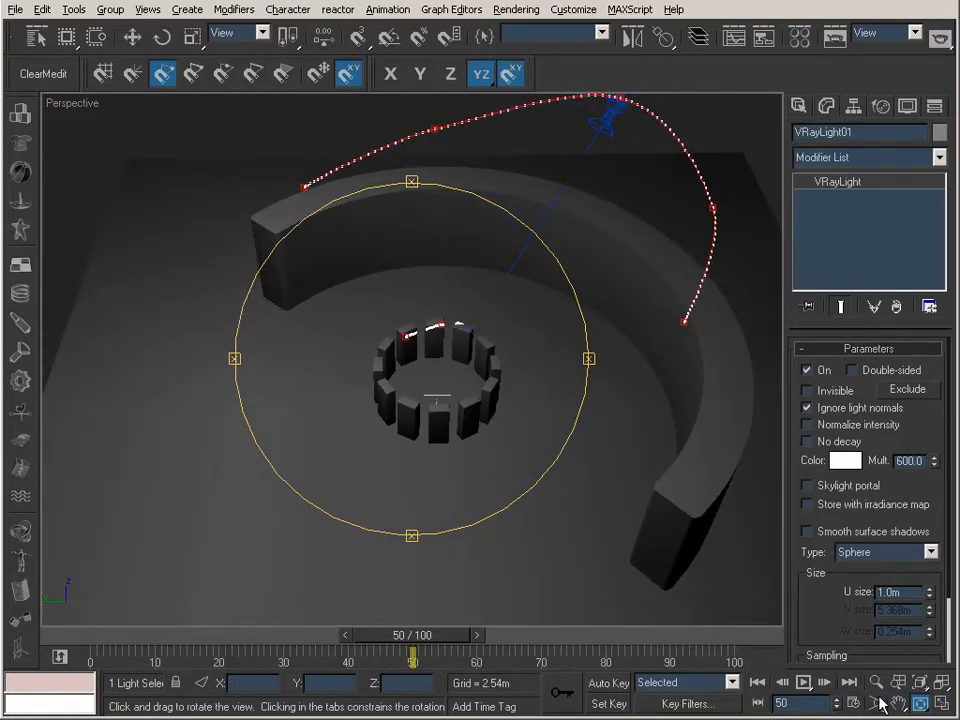
key("alt+z")
middle_click_drag(719, 571, 515, 424)
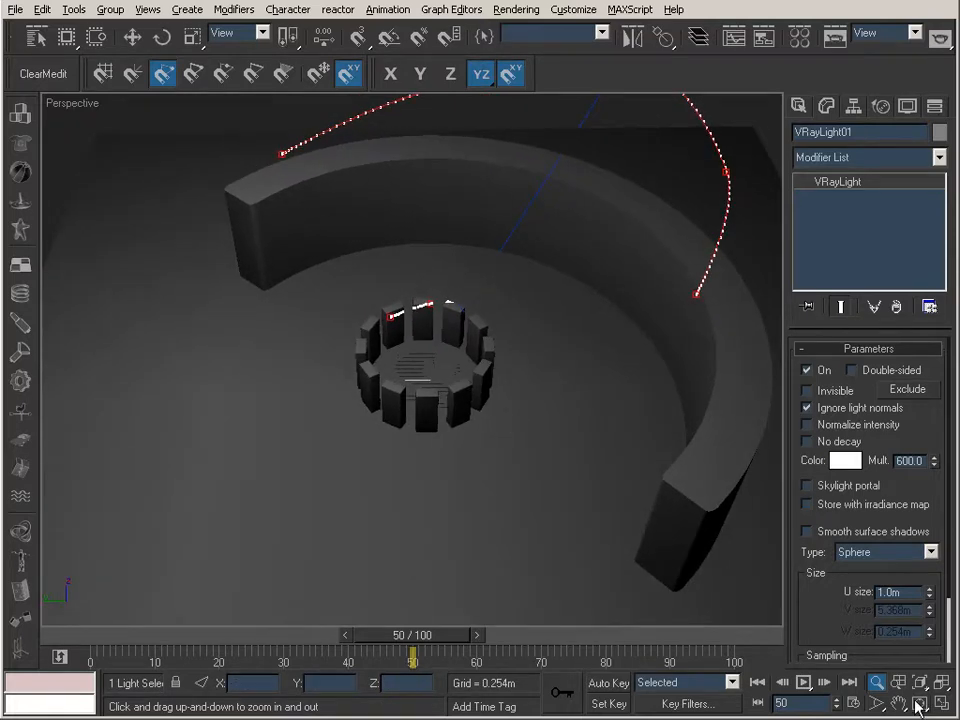
key("ctrl+r")
left_click_drag(523, 369, 311, 384)
left_click_drag(407, 381, 199, 369)
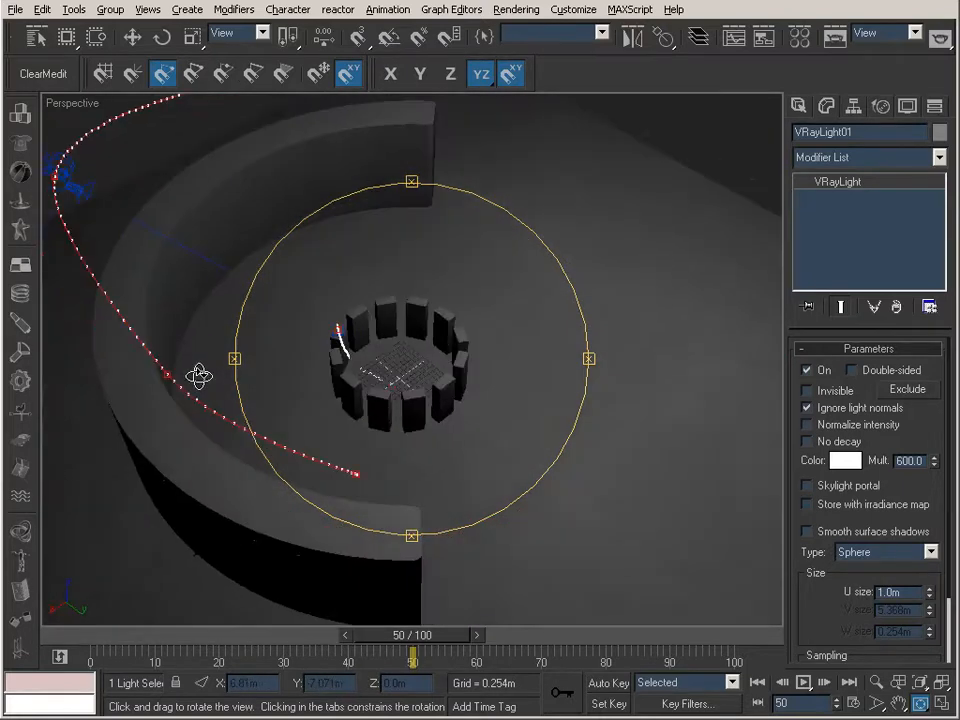
left_click_drag(390, 380, 453, 379)
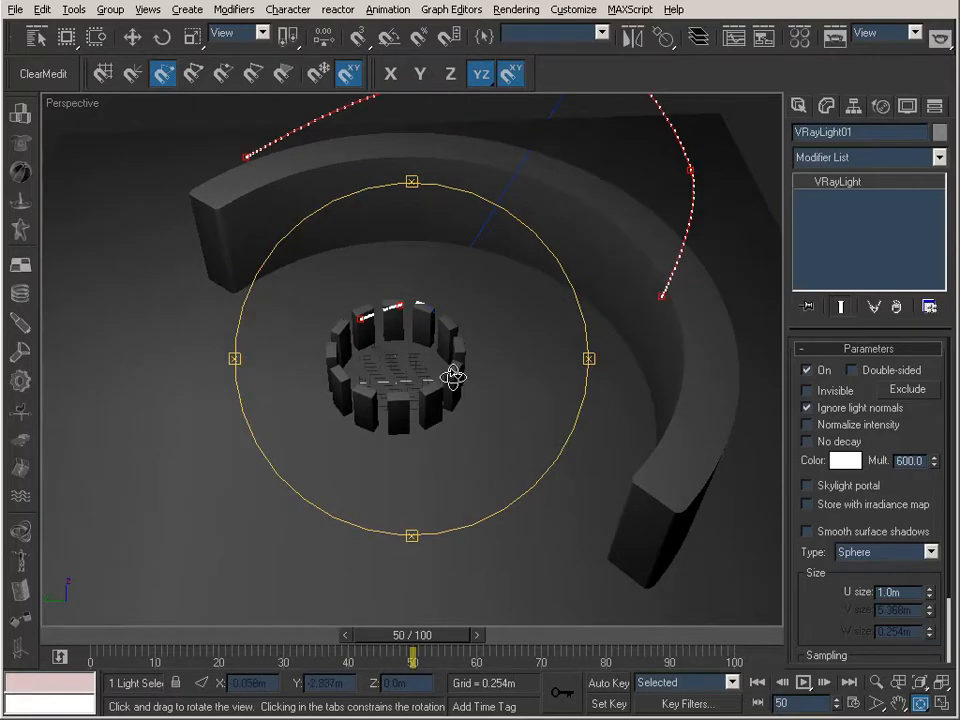
middle_click_drag(422, 368, 448, 364)
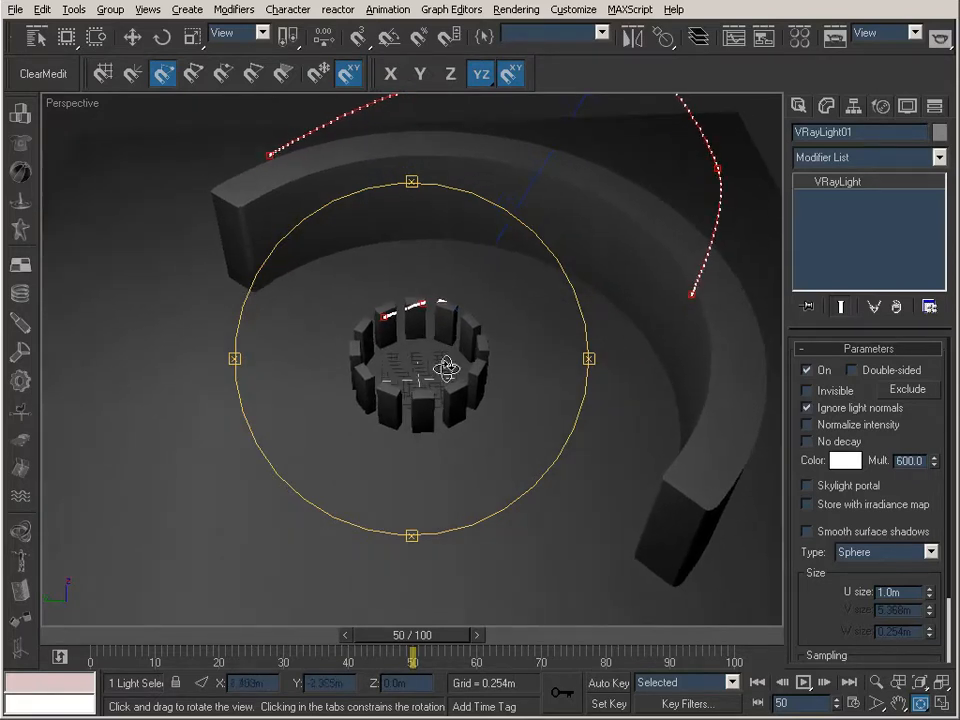
left_click(847, 35)
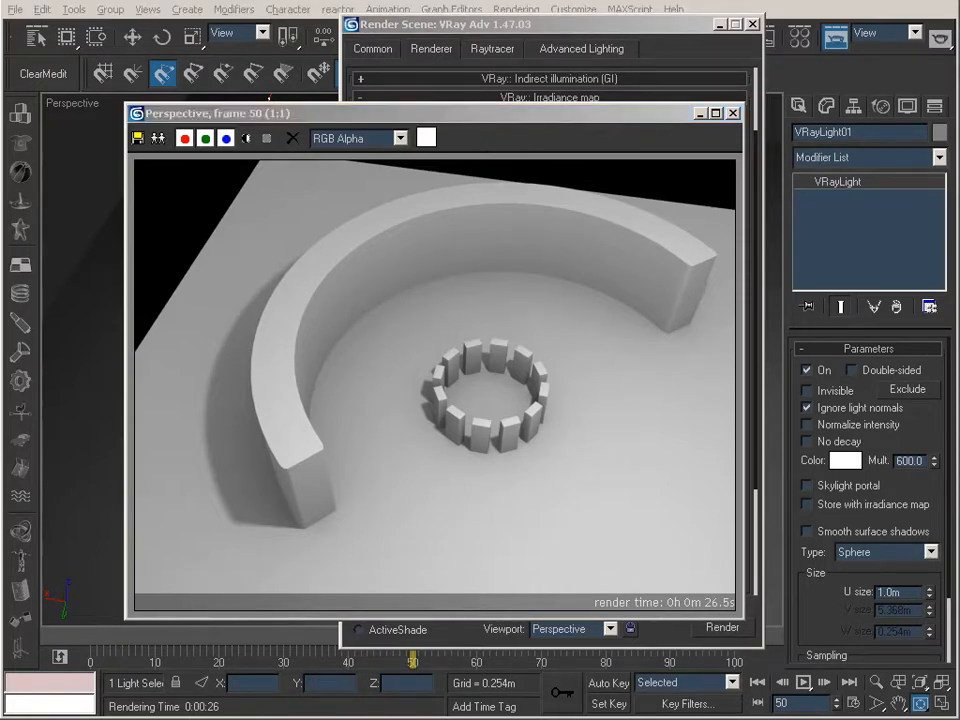
Load Part1.vrmap in the Irradiance map viewer and orbit it to examine the samples on the ground, blocks and curved wall
key("alt+Tab")
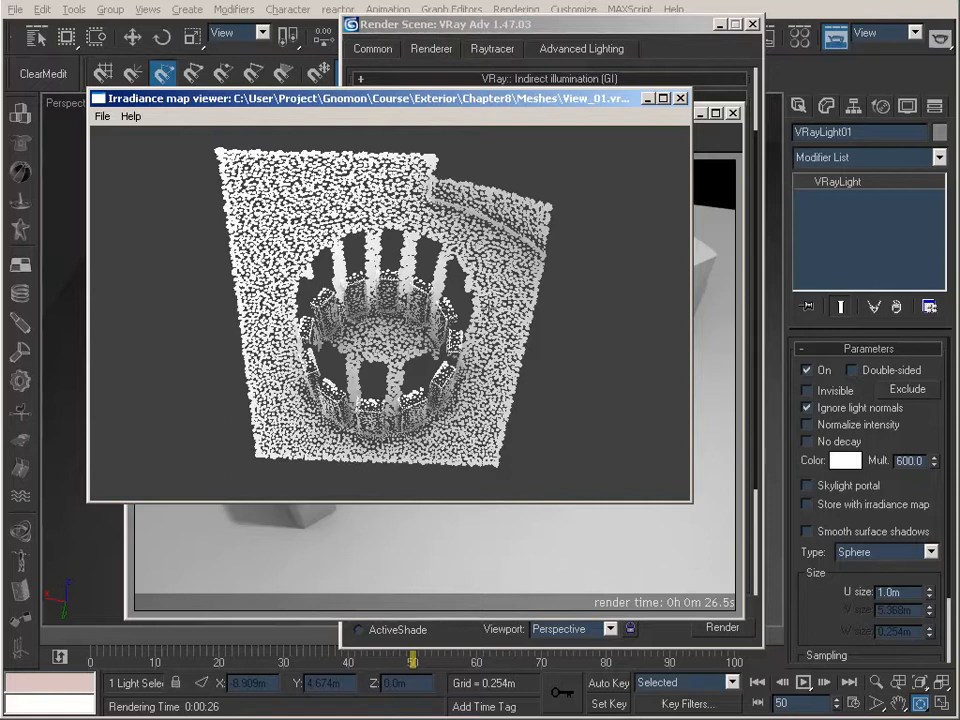
left_click(102, 117)
left_click(125, 133)
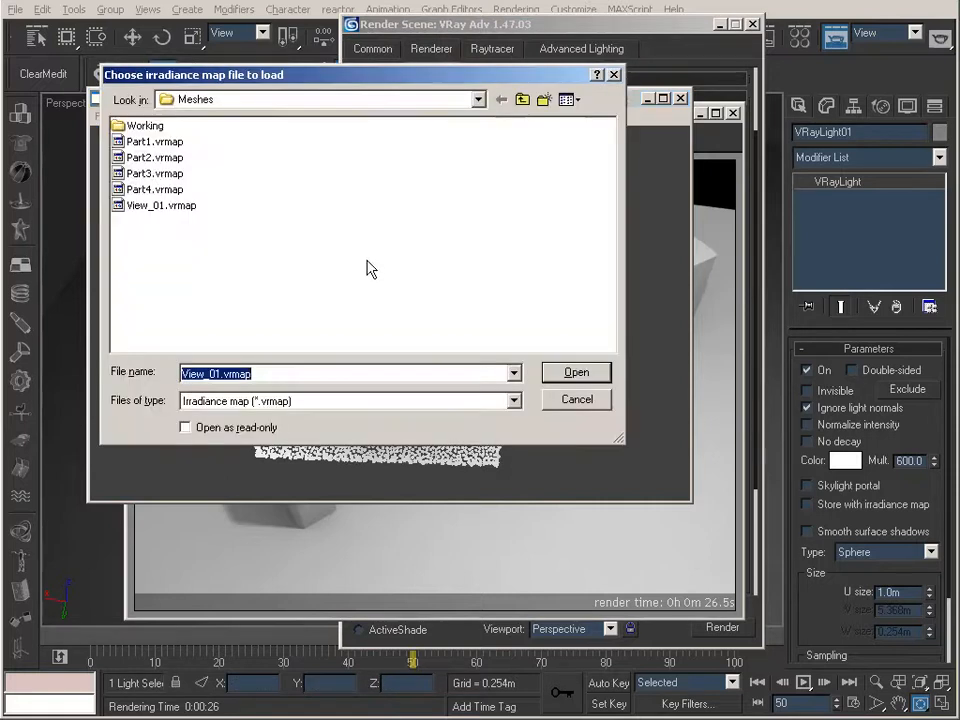
left_click(155, 141)
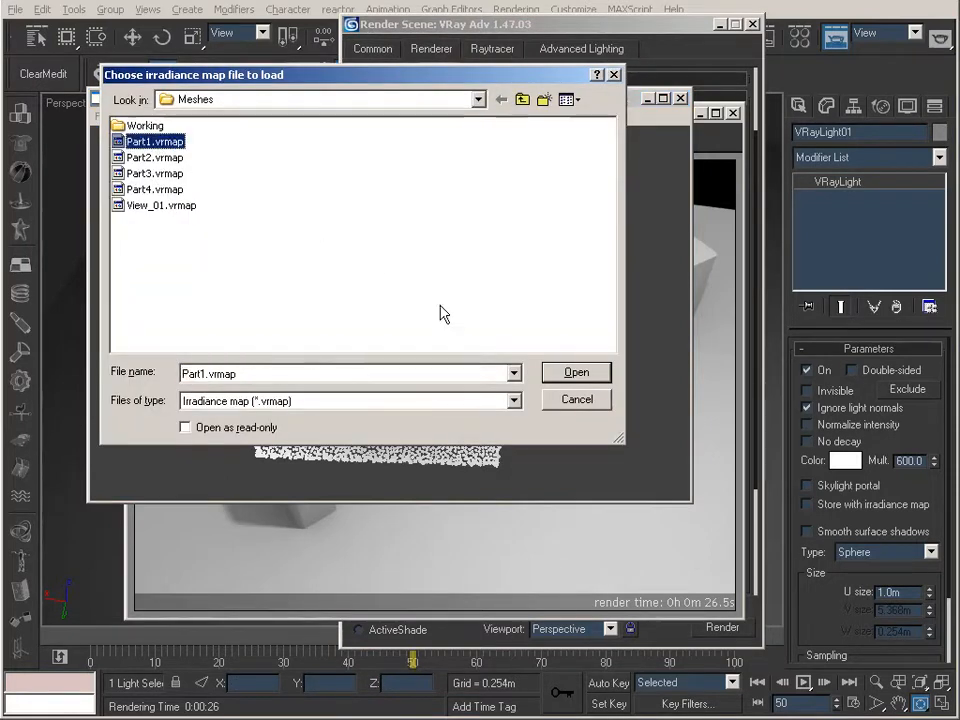
left_click(577, 372)
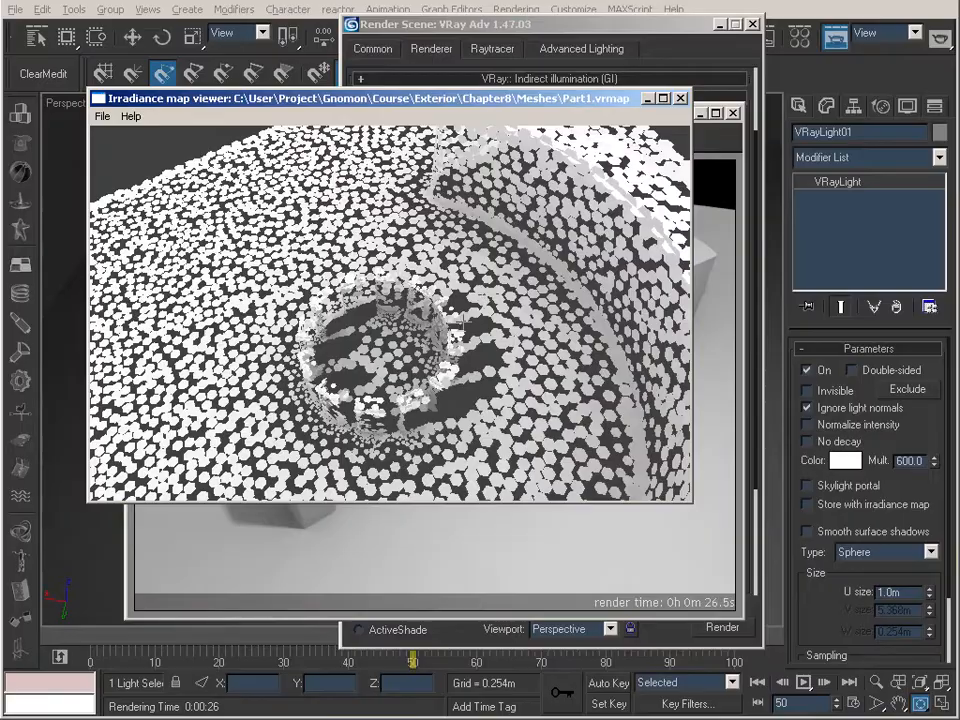
left_click_drag(405, 374, 518, 282)
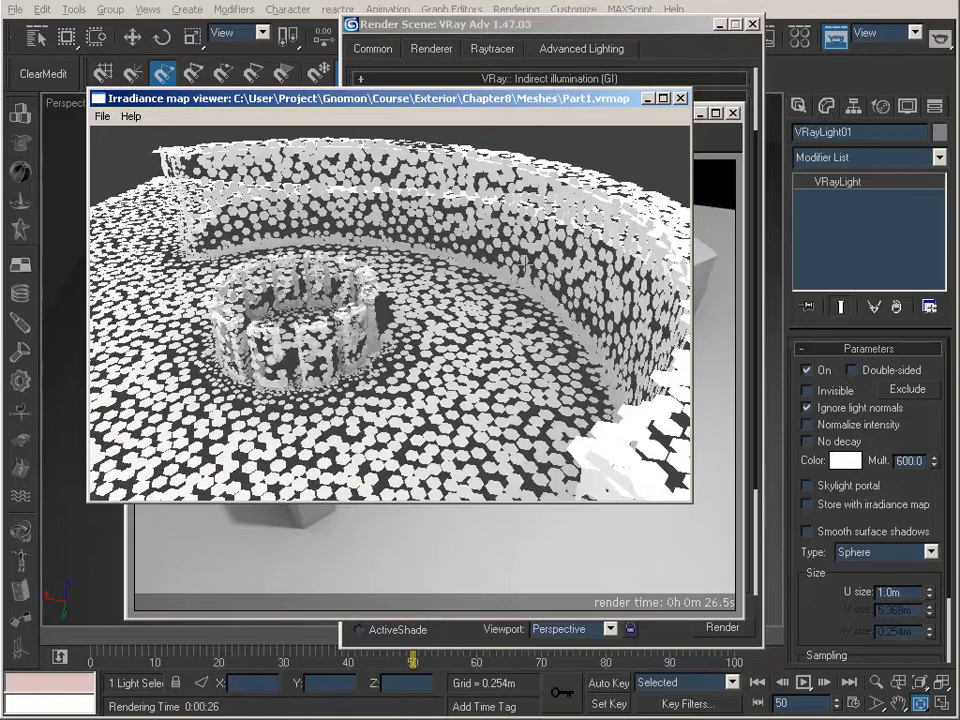
Merge Part2.vrmap into the Part1.vrmap irradiance map loaded in the viewer
left_click_drag(525, 265, 548, 254)
left_click_drag(403, 312, 404, 341)
scroll(401, 346, "up", 5)
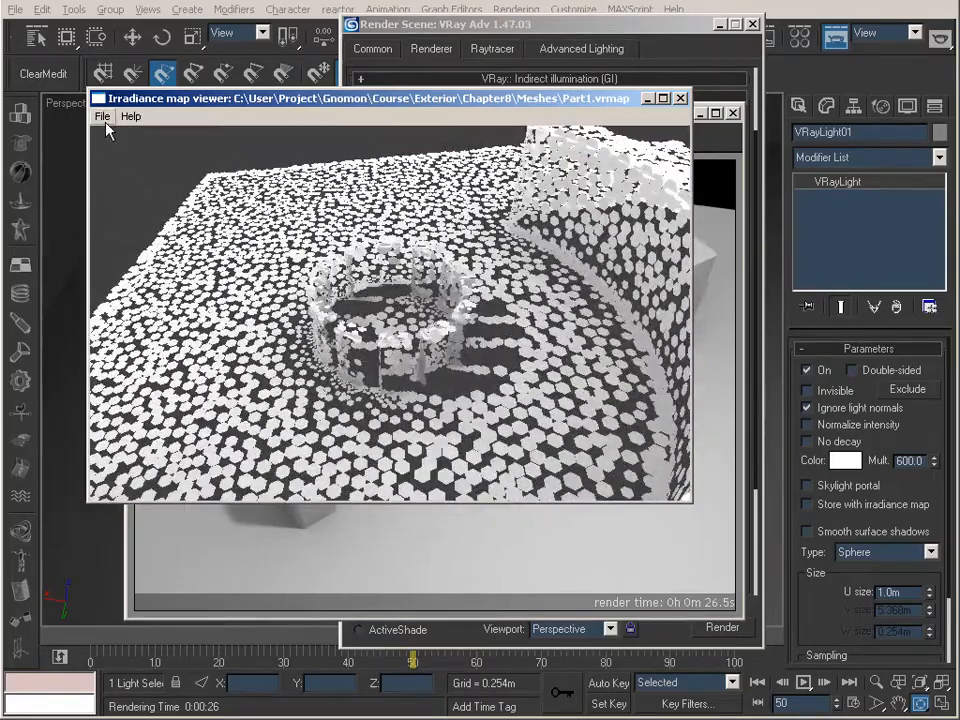
left_click(103, 116)
left_click(127, 166)
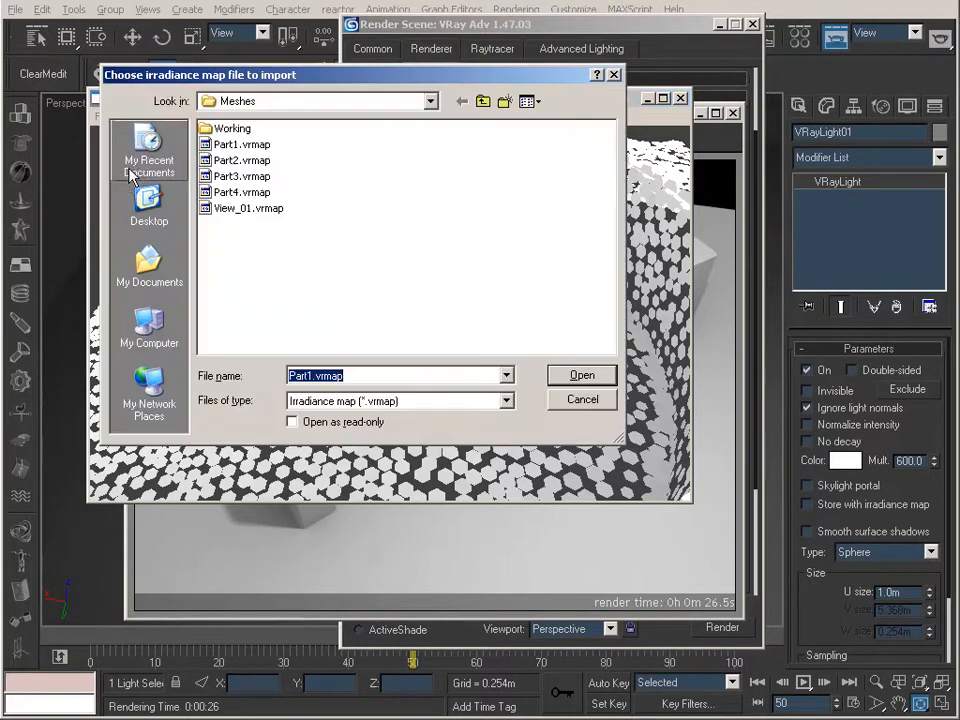
left_click(241, 160)
left_click(581, 376)
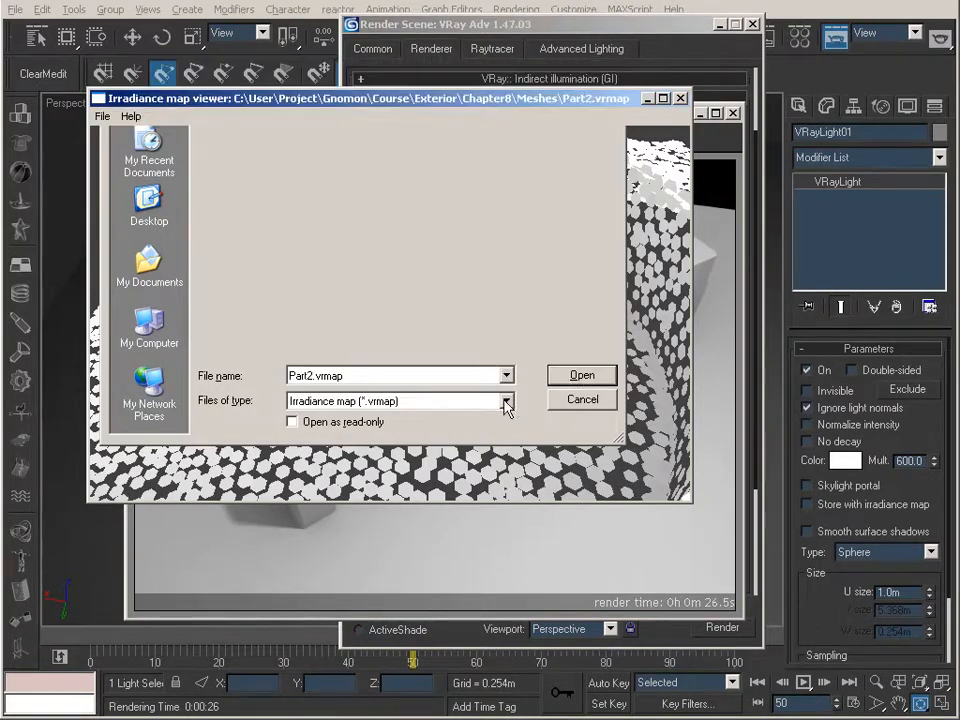
Orbit and zoom the merged Part1 and Part2 map to examine sample coverage on the ground, ring of blocks and curved wall
left_click_drag(390, 315, 438, 310)
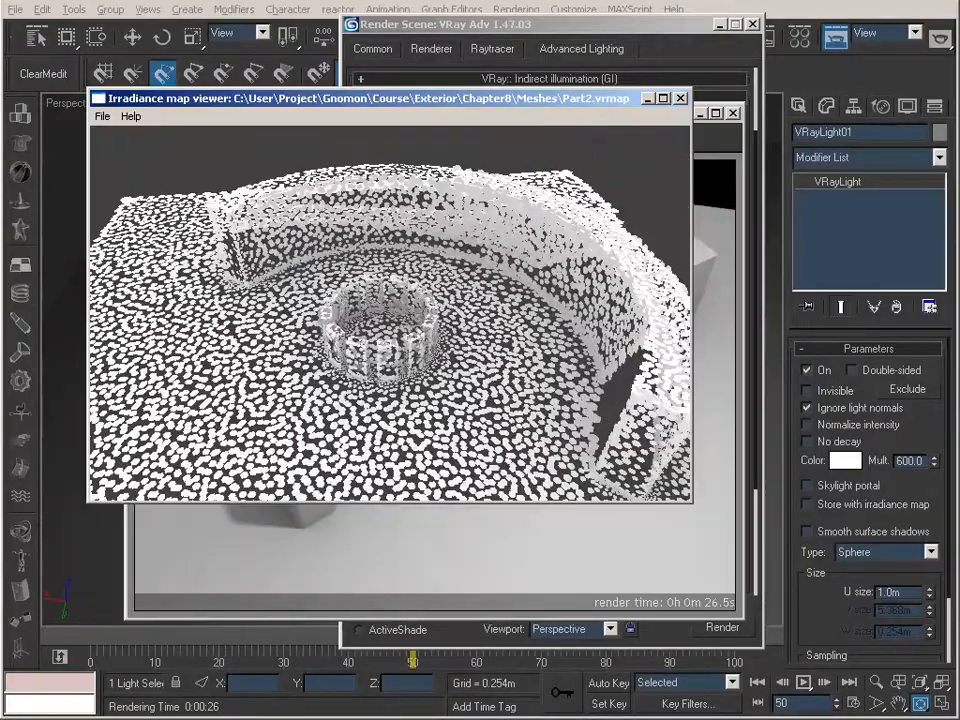
mouse_move(438, 310)
right_mouse_down()
mouse_move(438, 290)
mouse_move(438, 305)
right_mouse_up()
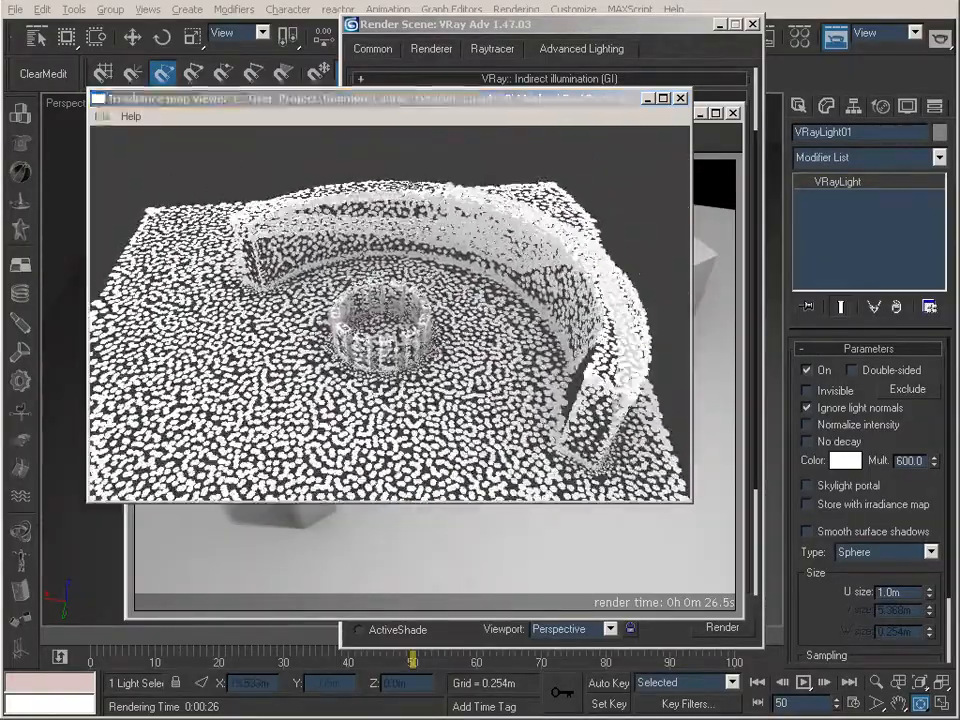
left_click_drag(438, 305, 10, 325)
right_click_drag(5, 325, 328, 537)
right_click_drag(434, 367, 414, 399)
left_click_drag(570, 160, 452, 184)
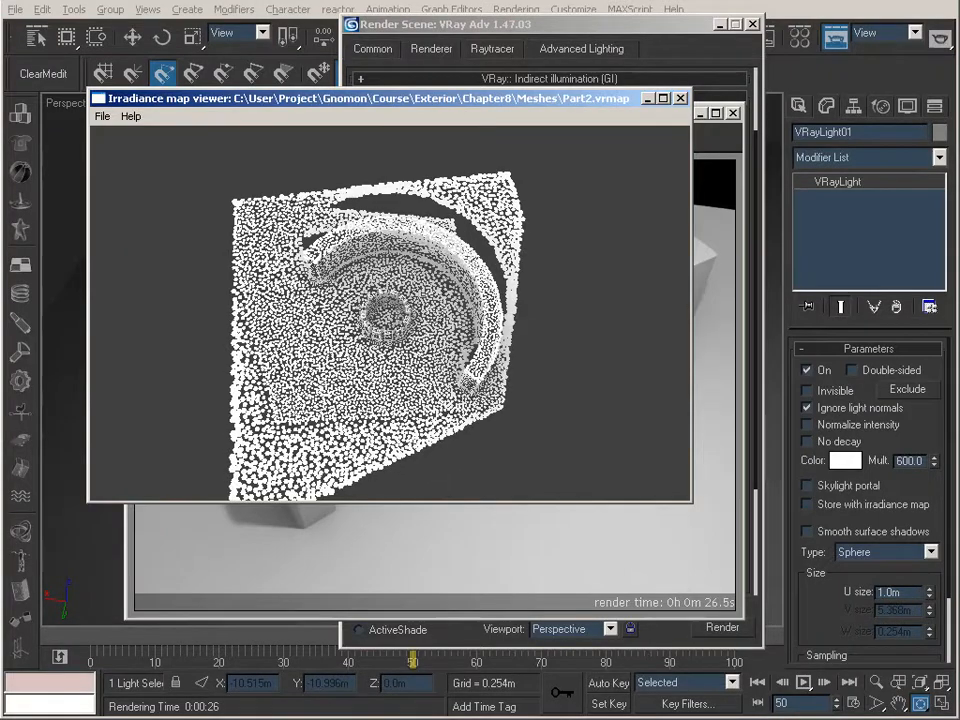
mouse_move(360, 375)
middle_mouse_down()
mouse_move(371, 347)
mouse_move(362, 362)
middle_mouse_up()
right_click_drag(362, 362, 362, 440)
left_click_drag(392, 278, 408, 228)
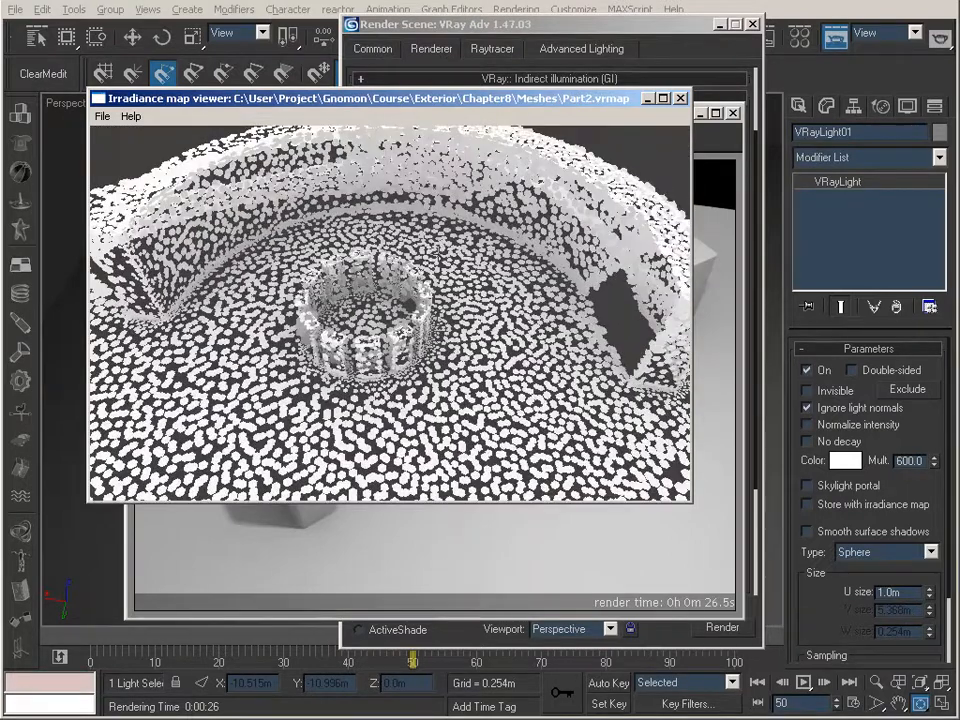
left_click_drag(250, 360, 332, 365)
Merge Part3.vrmap and Part4.vrmap into the irradiance map open in the viewer
left_click(109, 116)
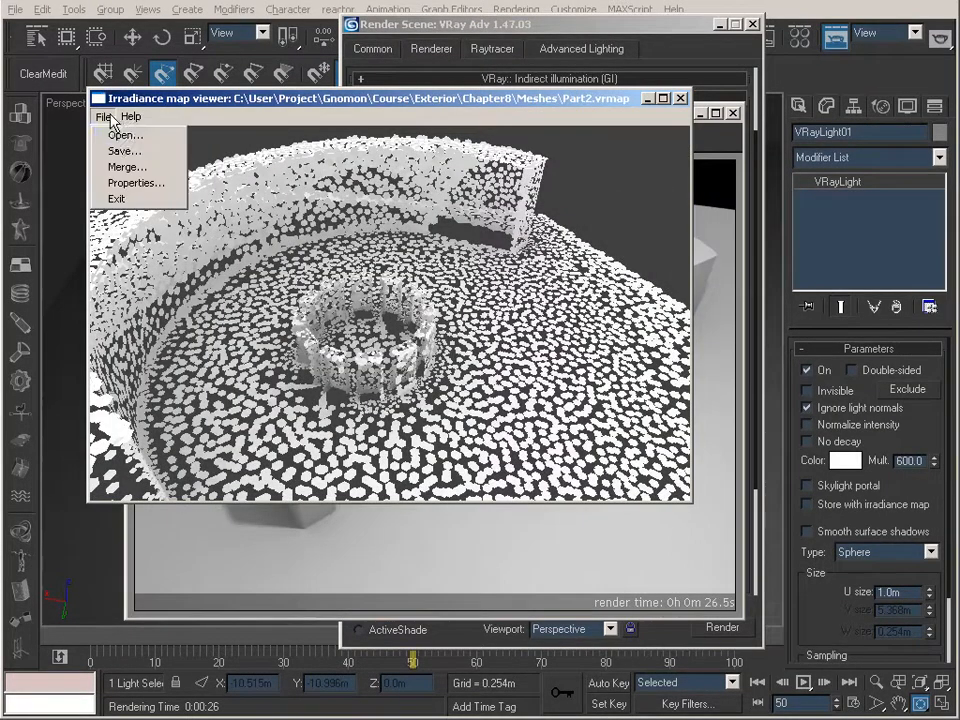
left_click(128, 167)
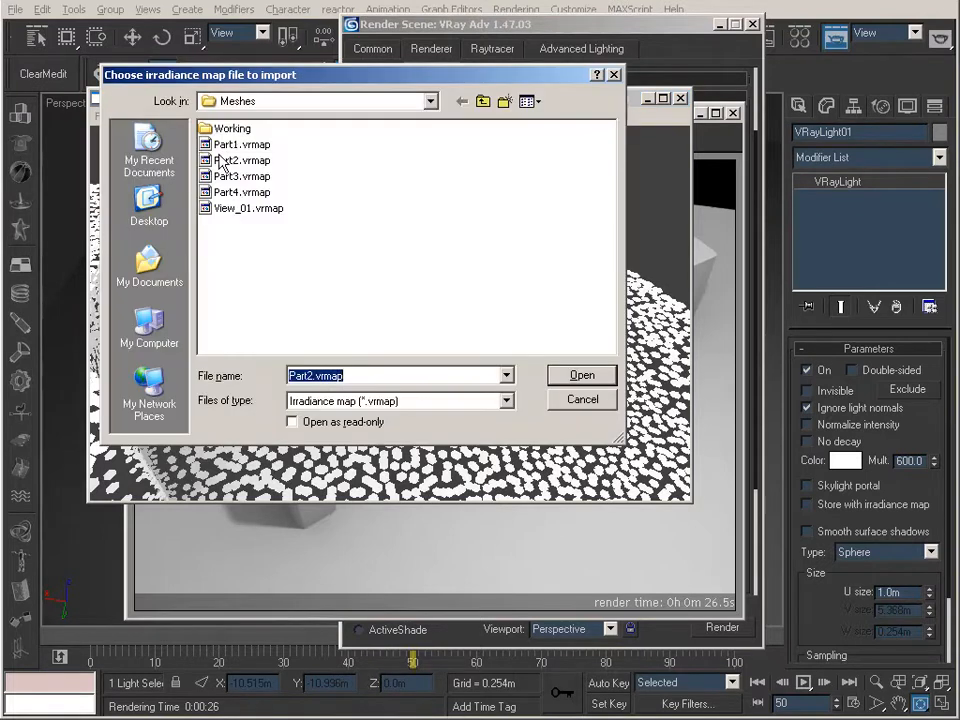
left_click(245, 178)
left_click(582, 377)
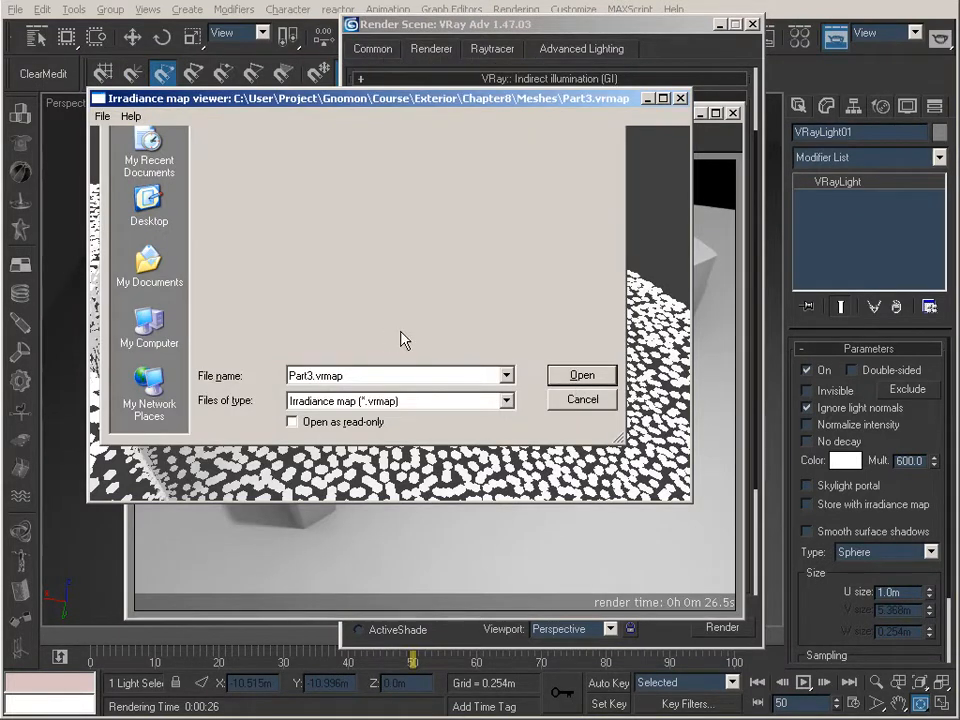
left_click(103, 116)
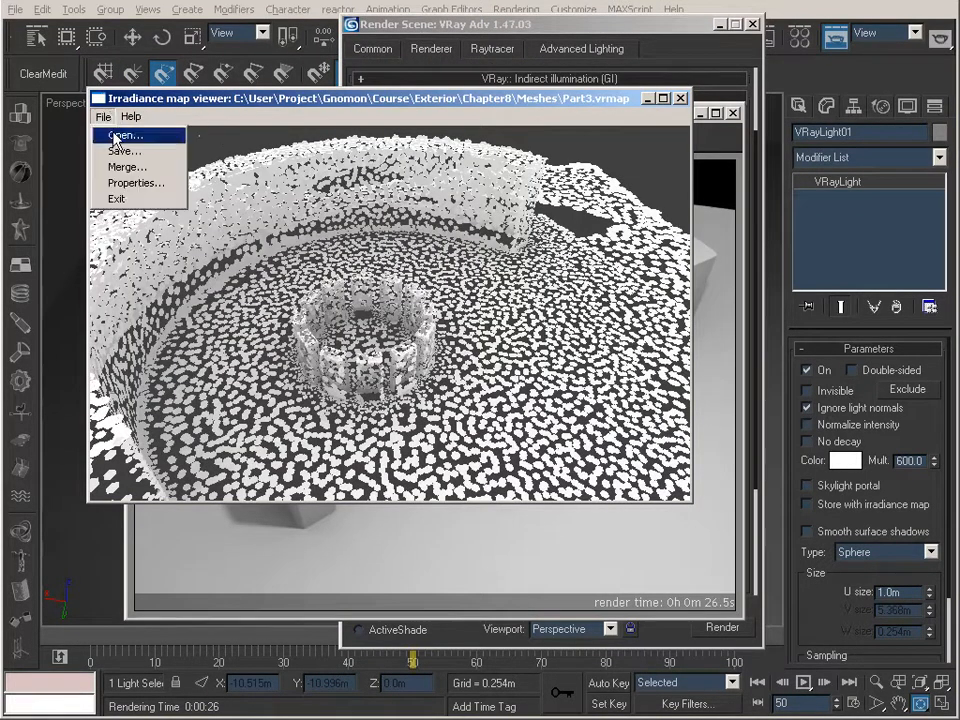
left_click(127, 167)
left_click(240, 192)
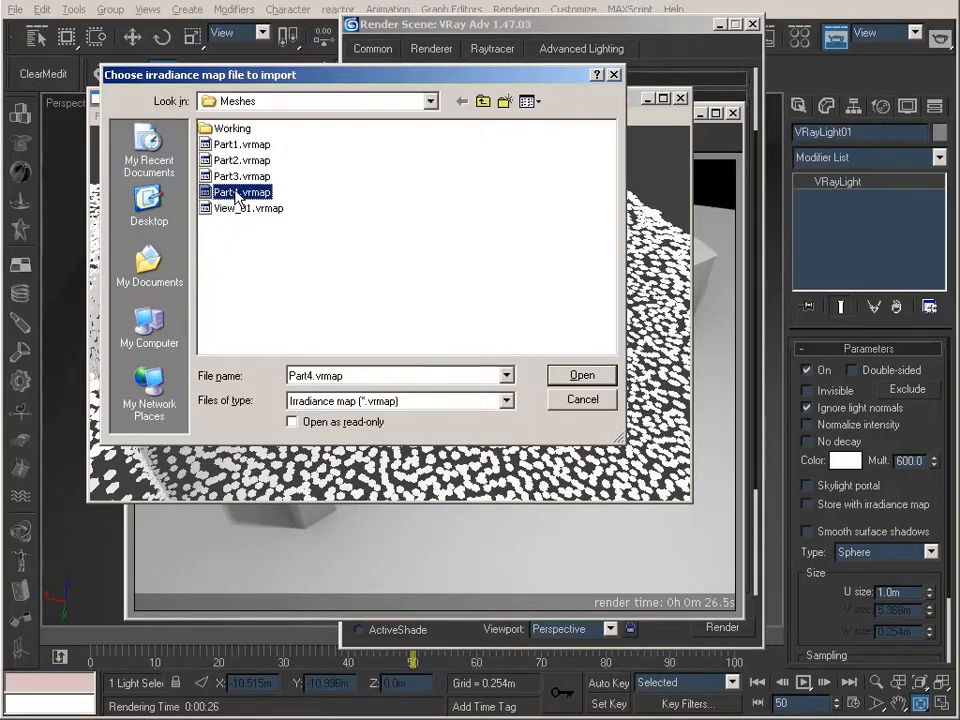
left_click(565, 374)
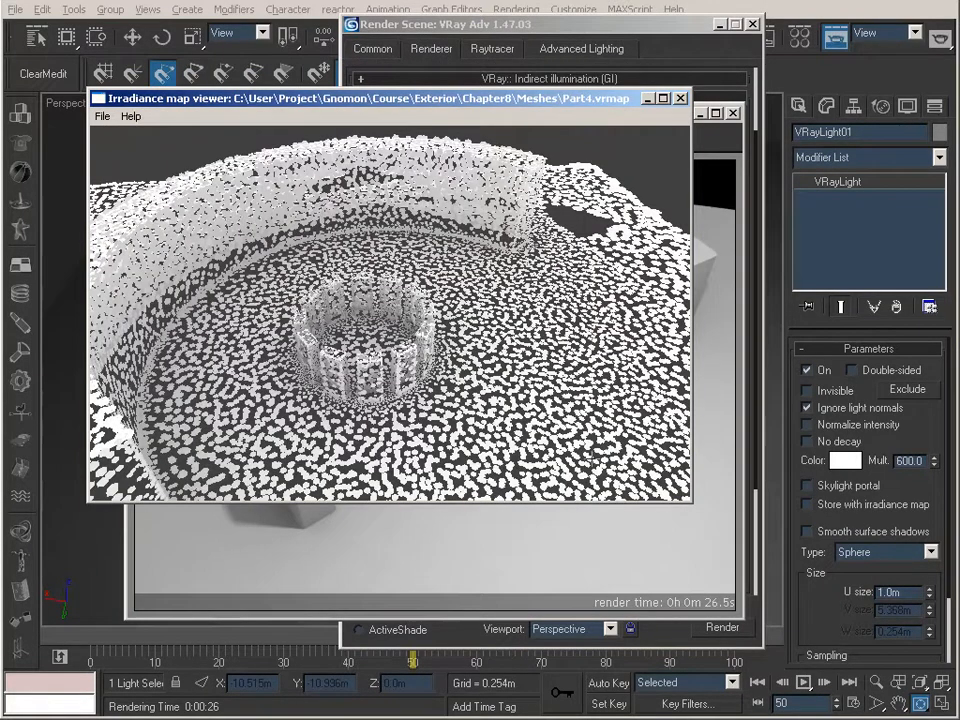
Examine the sample density of the four-part merged map close up around the ring of blocks
left_click_drag(462, 366, 506, 338)
left_click_drag(300, 330, 102, 338)
left_click_drag(380, 330, 386, 342)
right_click_drag(386, 342, 386, 270)
left_click_drag(386, 300, 398, 280)
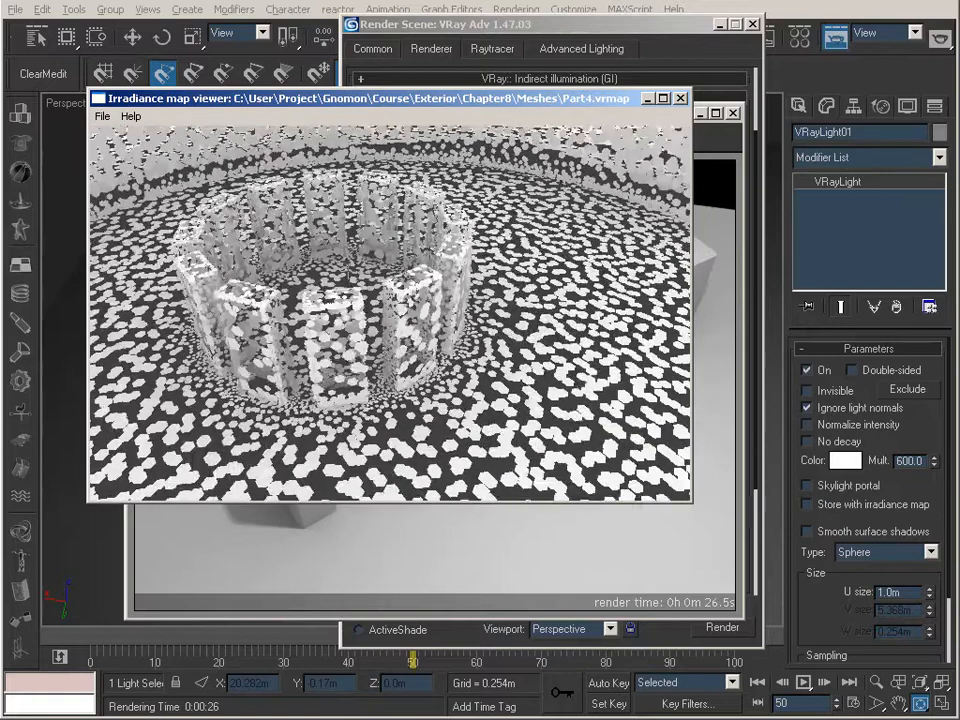
middle_click_drag(398, 280, 398, 266)
left_click_drag(398, 266, 354, 260)
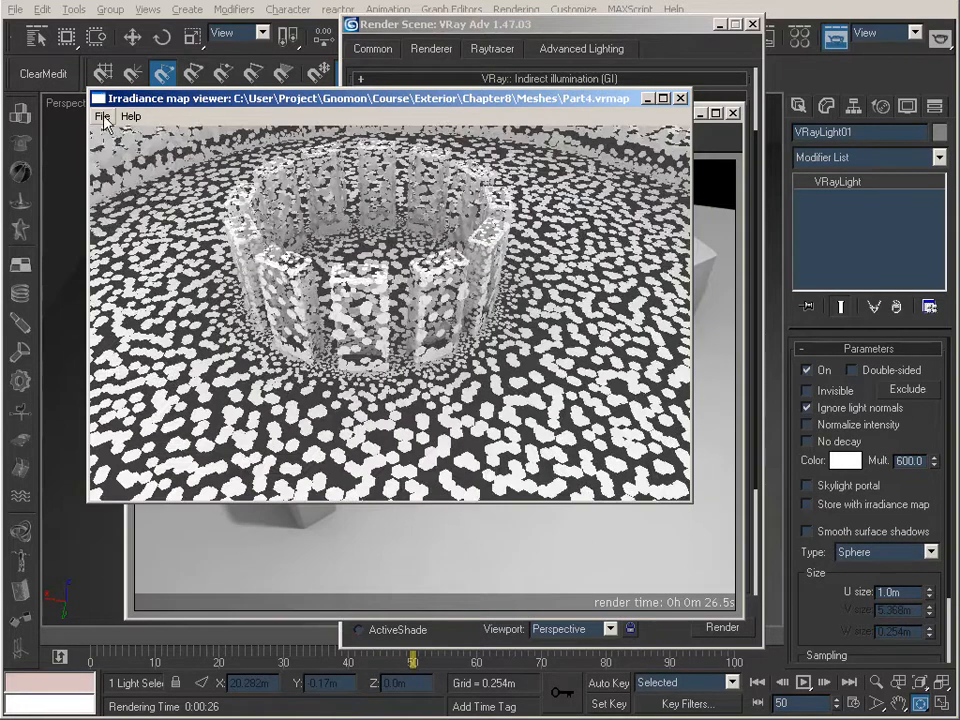
Save the merged irradiance map as Parts_Merged.vrmap in the Meshes folder
left_click(103, 117)
left_click(123, 150)
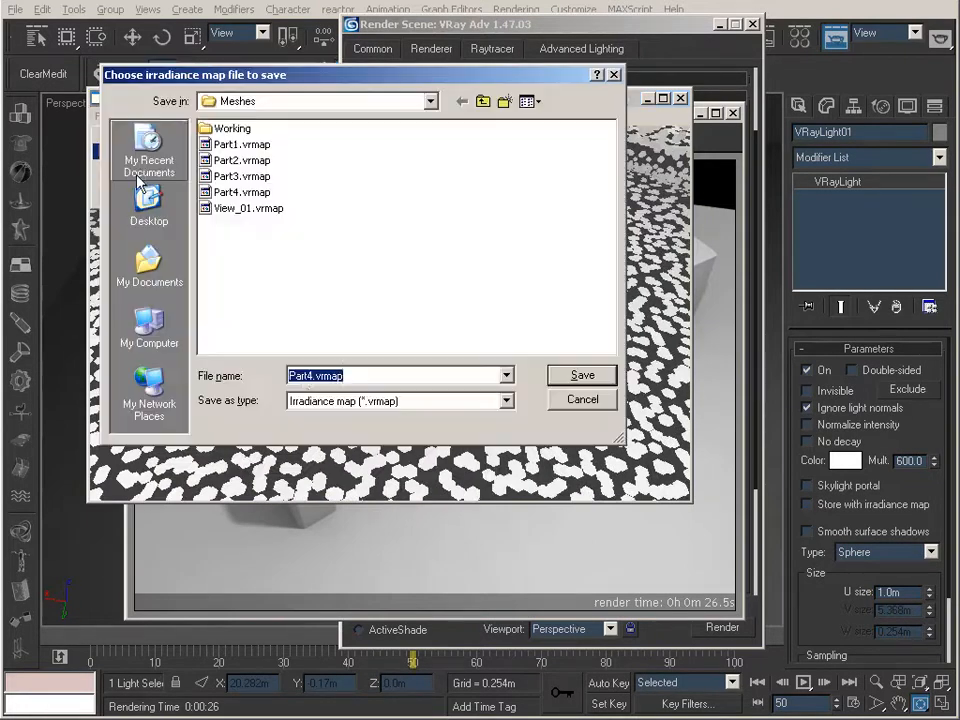
left_click(311, 376)
key("BackSpace")
type("s_")
type("Merge")
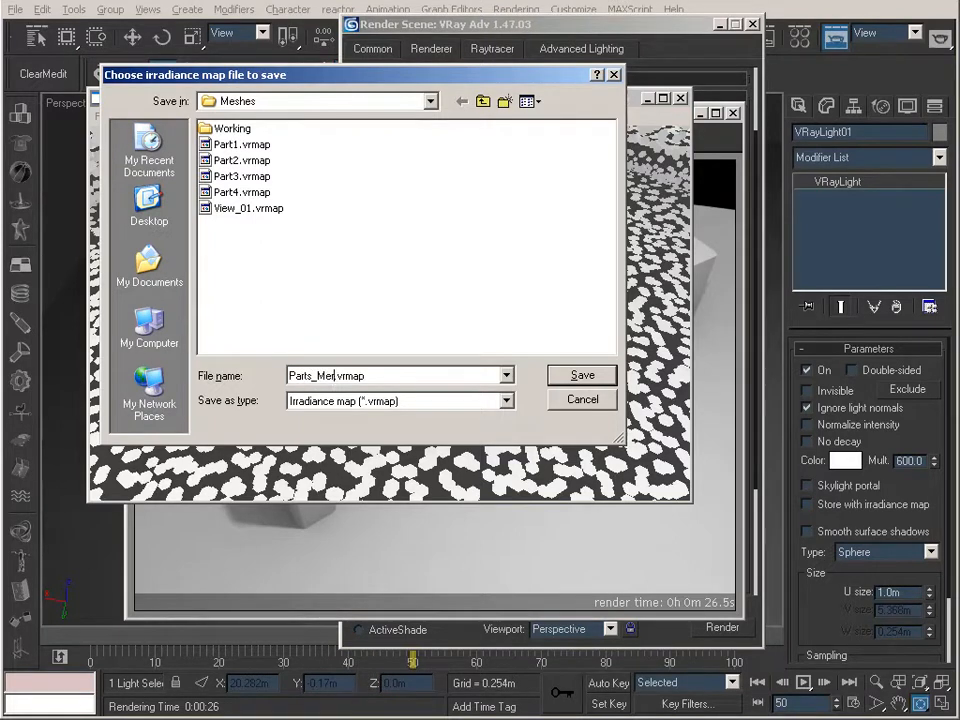
type("d")
key("Return")
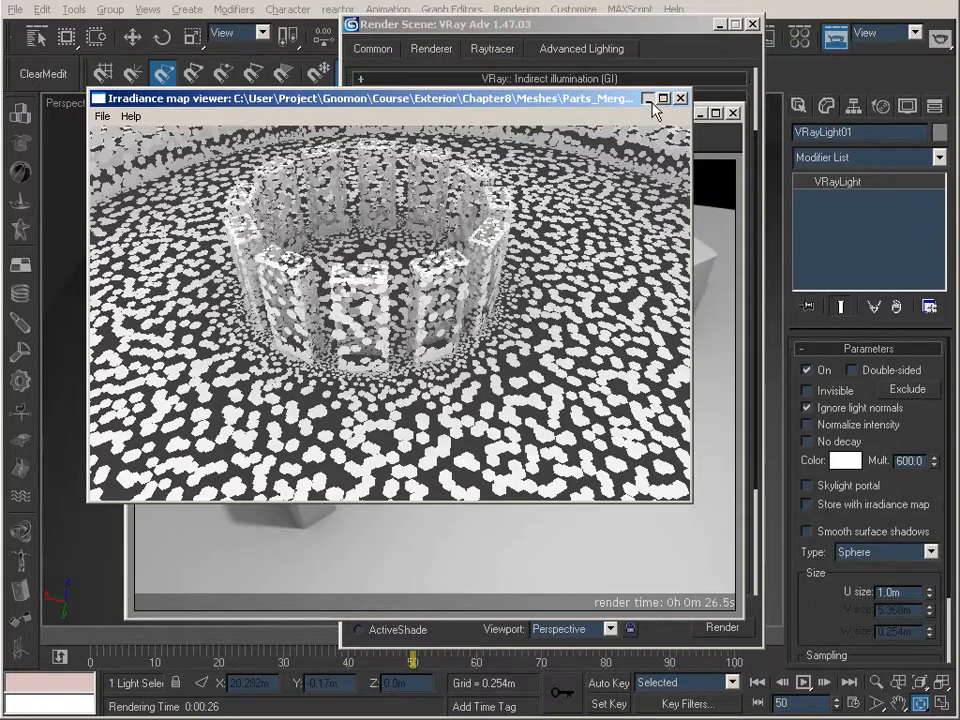
Clear away the irradiance map viewer, rendered frame and Render Scene windows and switch the viewport to Camera01
left_click(680, 97)
left_click(697, 98)
left_click(752, 23)
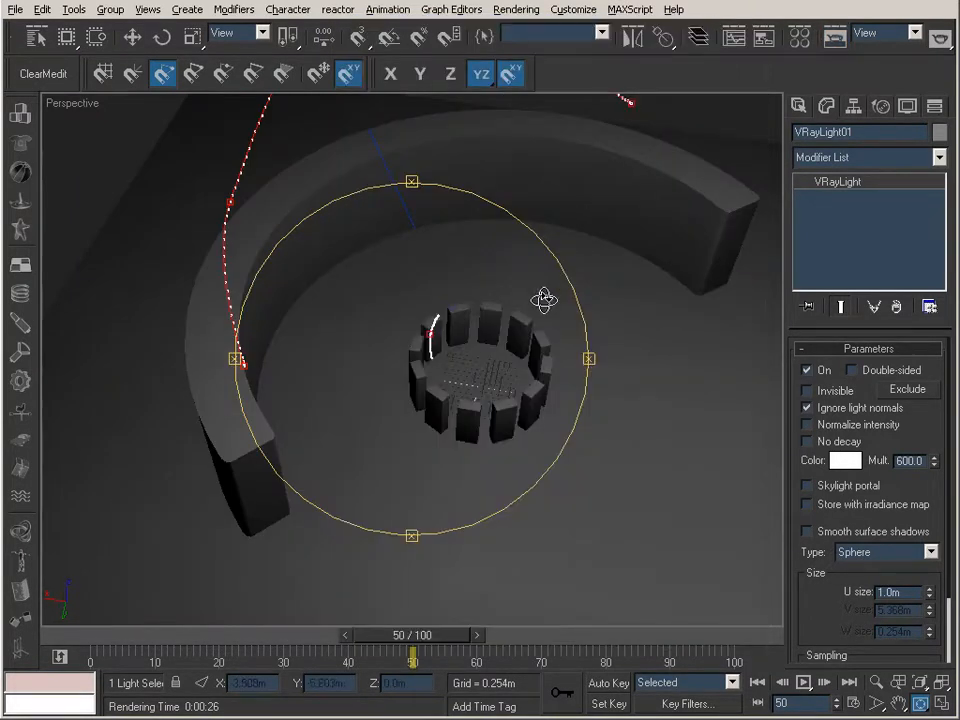
key("c")
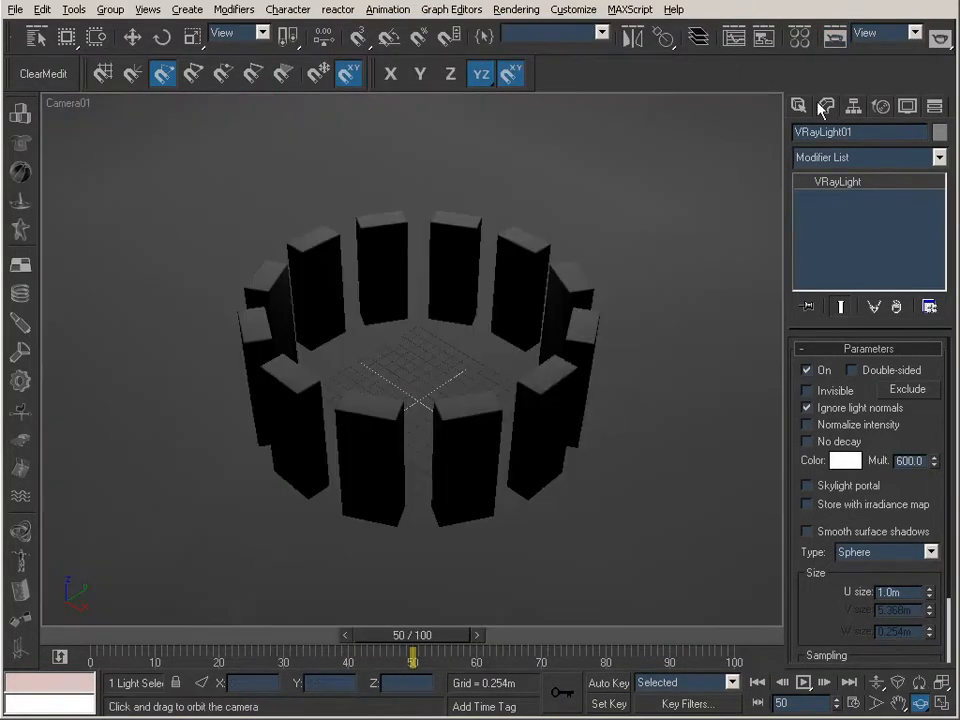
Set the V-Ray irradiance map mode to From file with Parts_Merged.vrmap and render frame 50 from Camera01
left_click(832, 37)
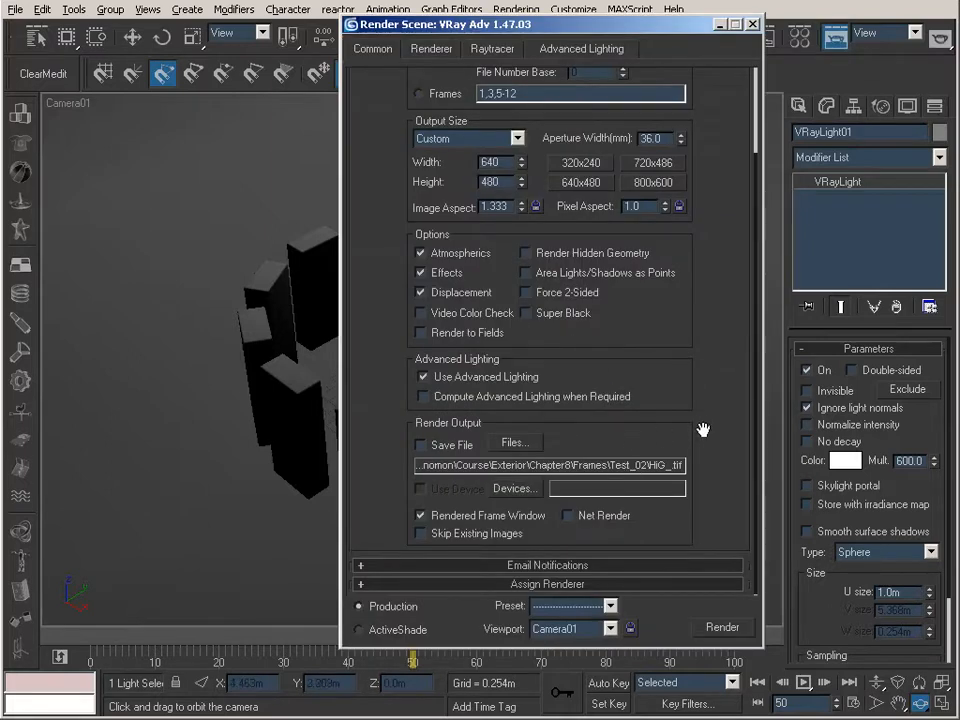
left_click(432, 49)
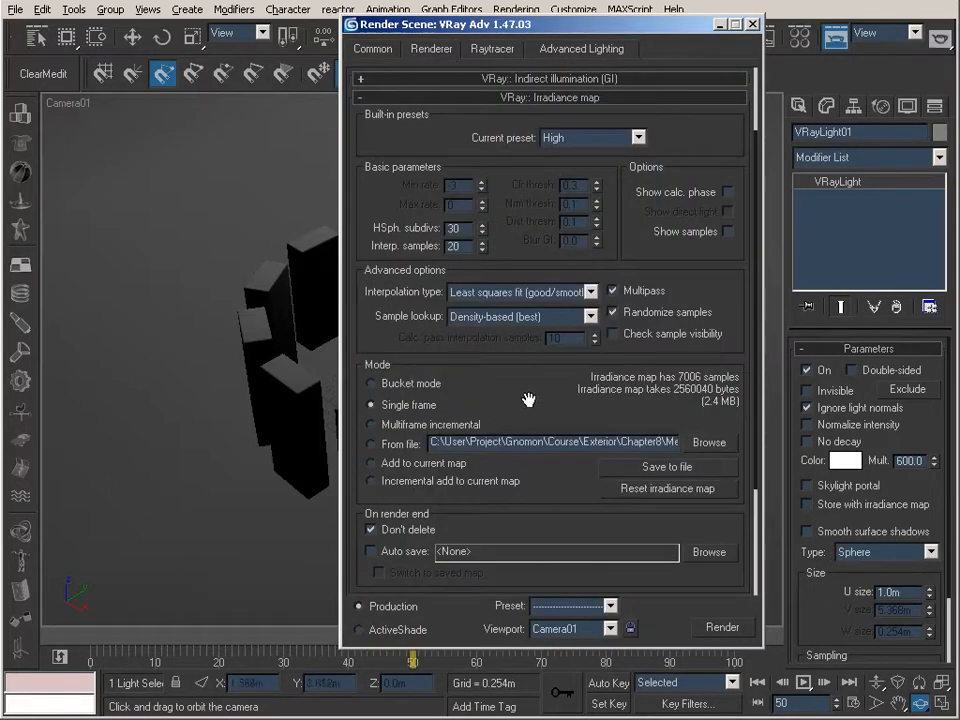
left_click(708, 442)
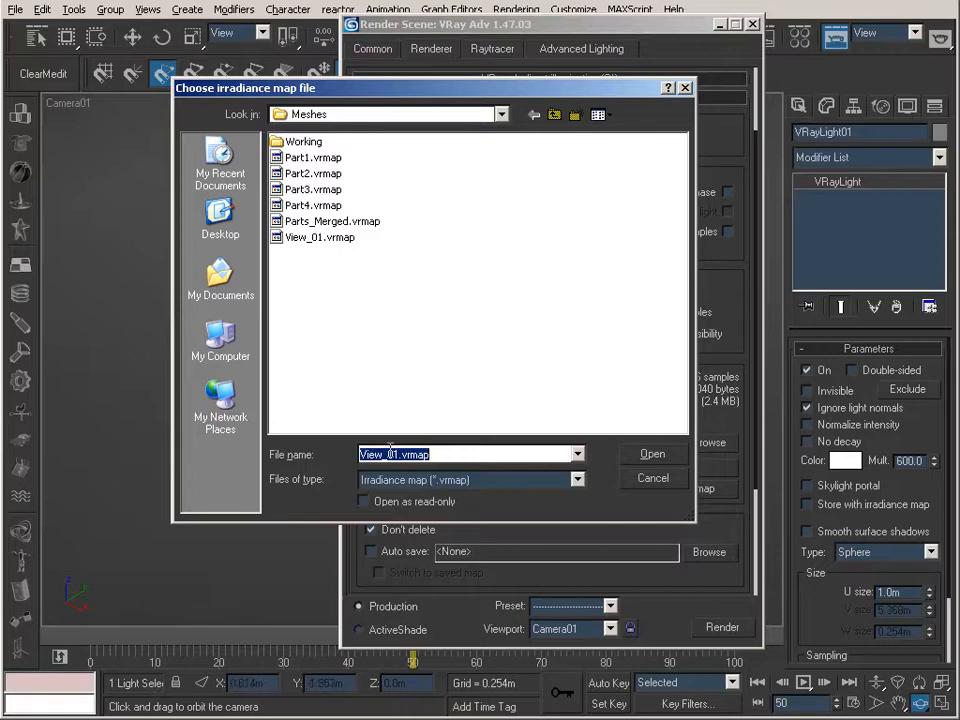
left_click(338, 222)
left_click(650, 454)
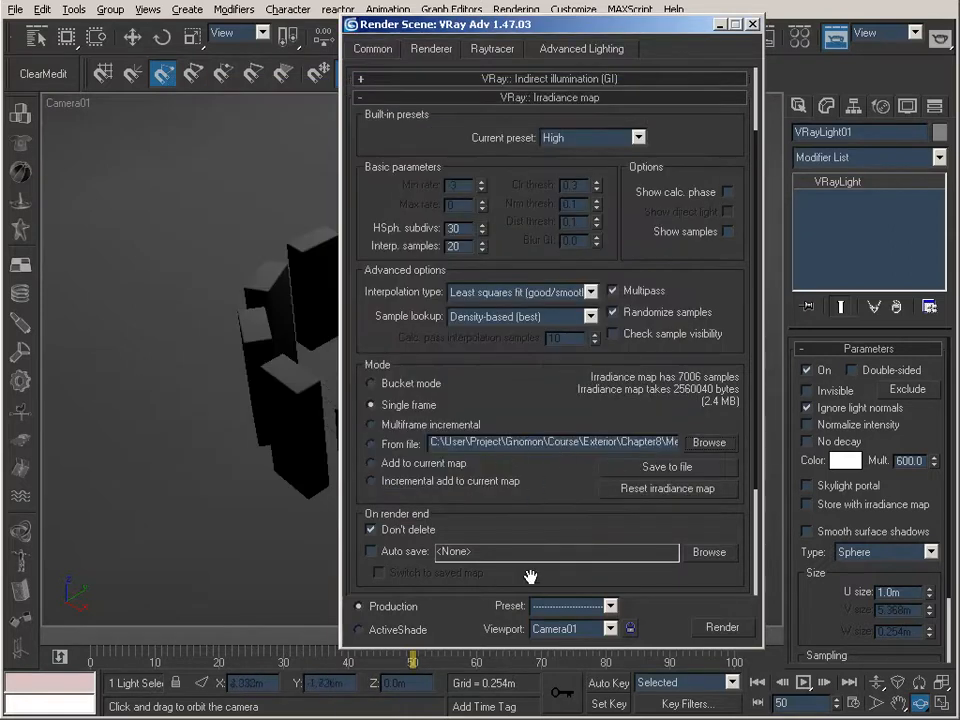
left_click(372, 443)
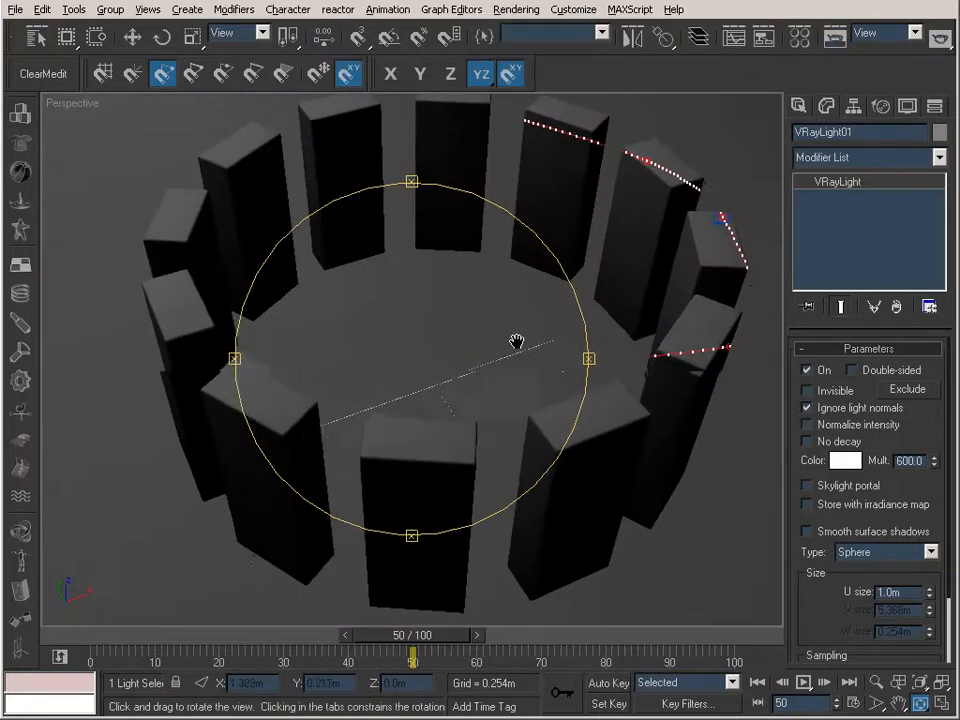
Switch to the Perspective view, frame the ring of blocks close up, and render frame 50
left_click_drag(514, 339, 476, 383)
middle_click_drag(431, 367, 424, 349)
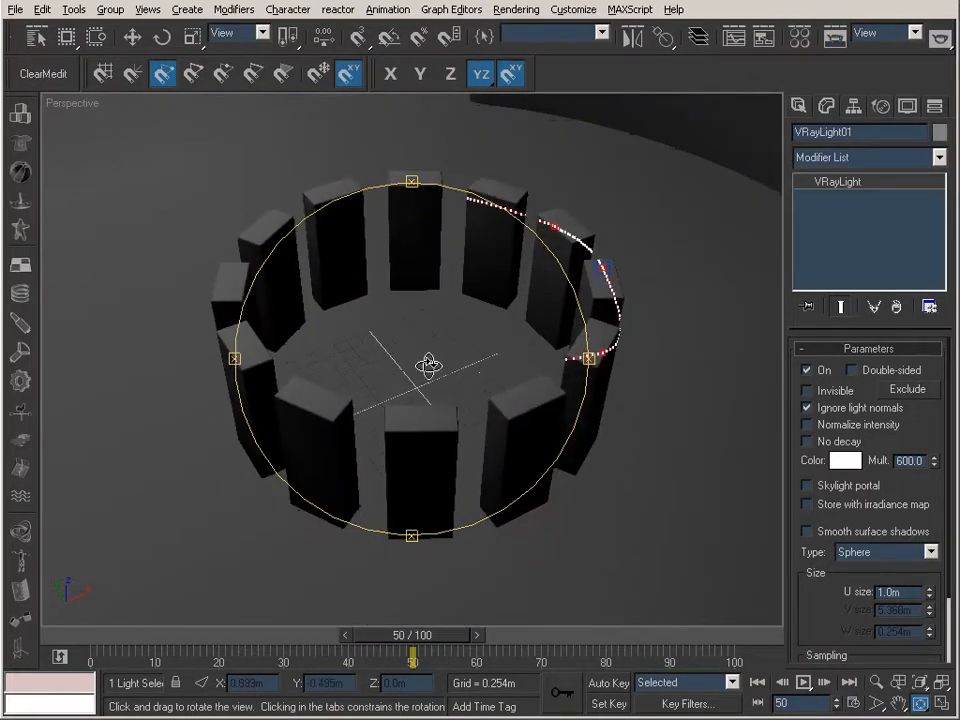
left_click(875, 684)
left_click_drag(551, 433, 552, 413)
mouse_move(564, 368)
middle_mouse_down()
mouse_move(551, 377)
mouse_move(559, 377)
middle_mouse_up()
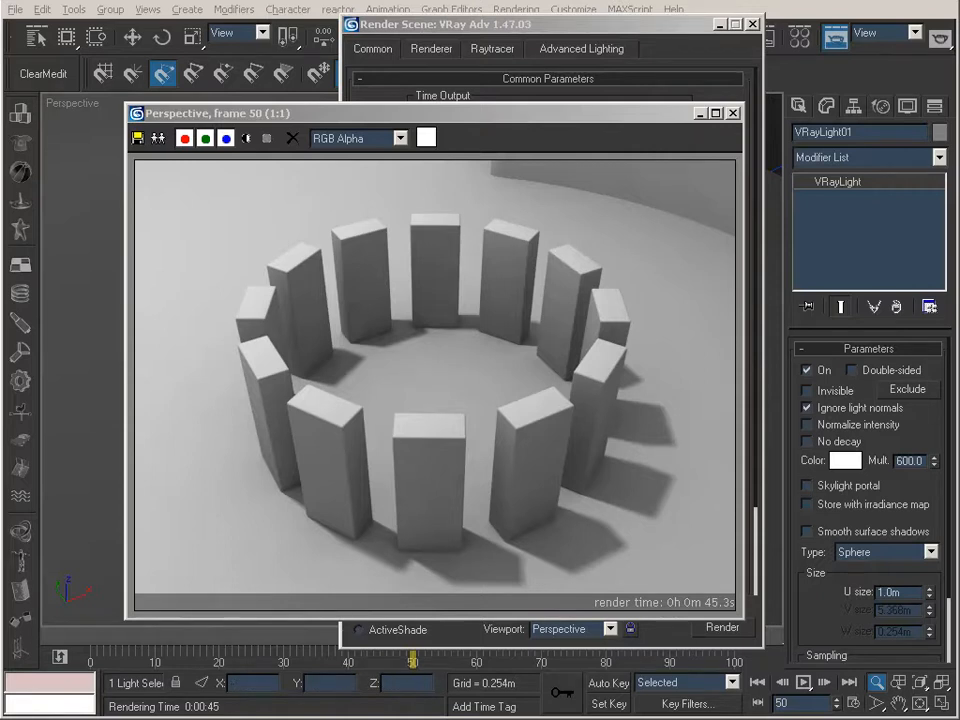
Return to the Irradiance map viewer and merge Part5.vrmap into the Parts_Merged map
key("alt+Tab")
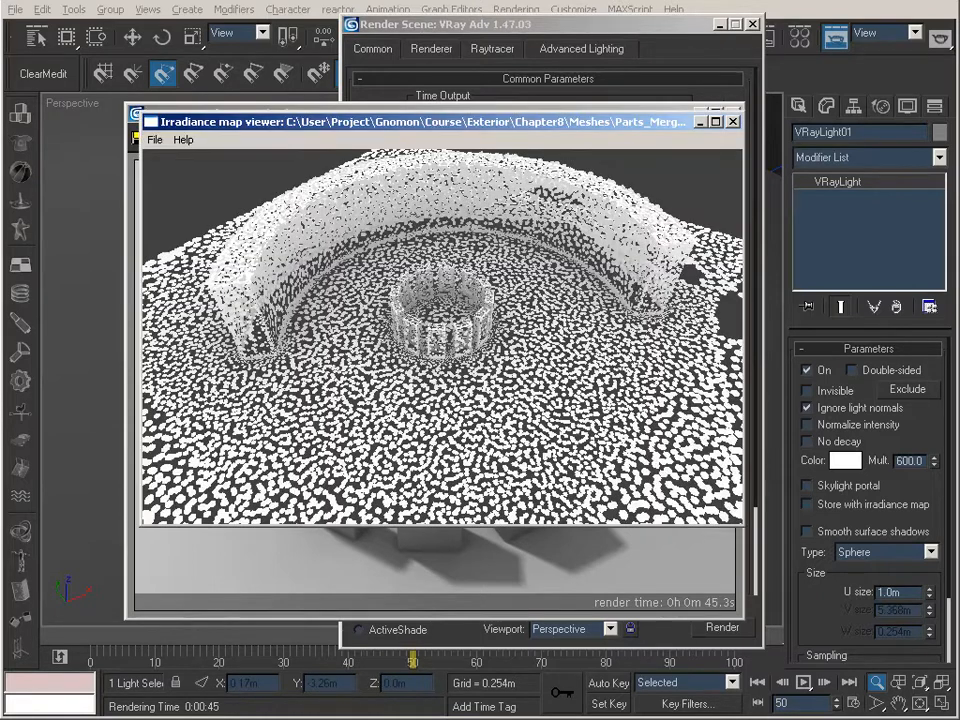
left_click_drag(500, 340, 340, 344)
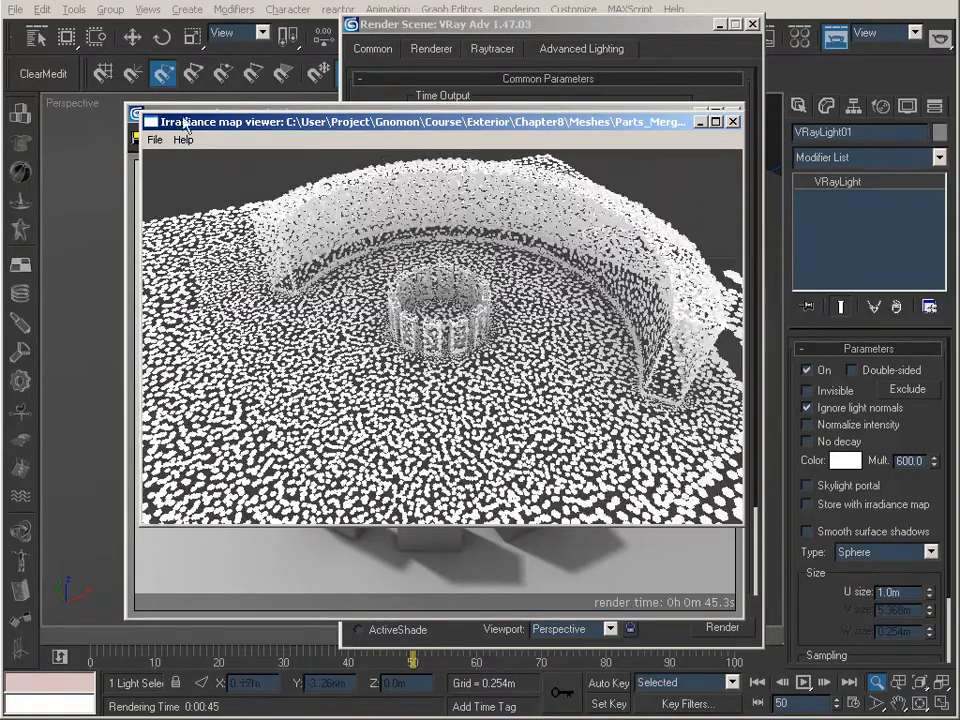
left_click(152, 140)
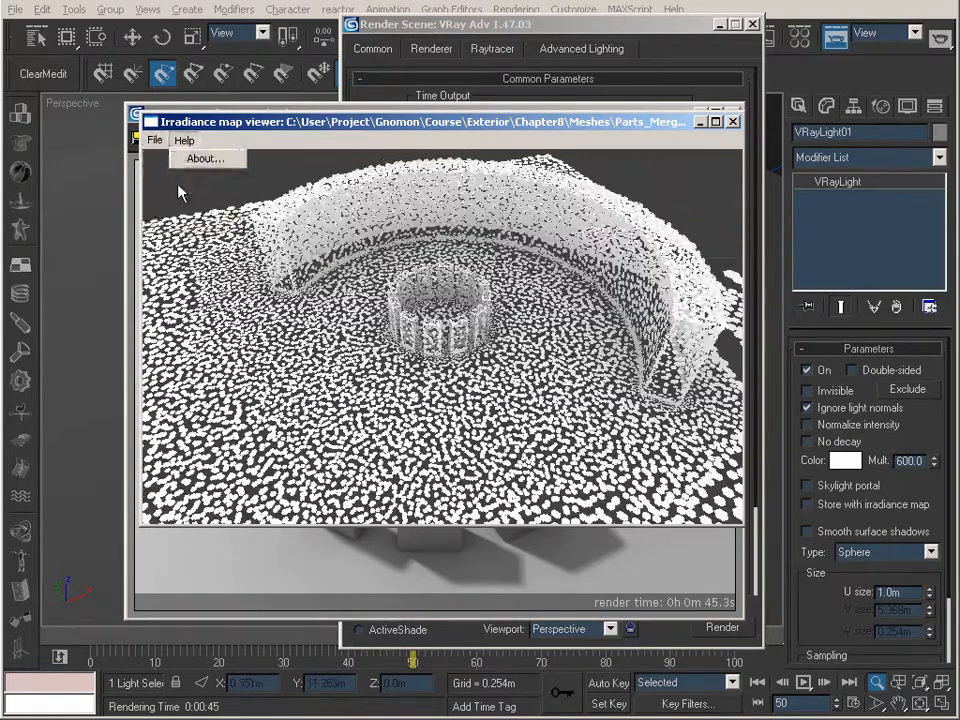
left_click(172, 190)
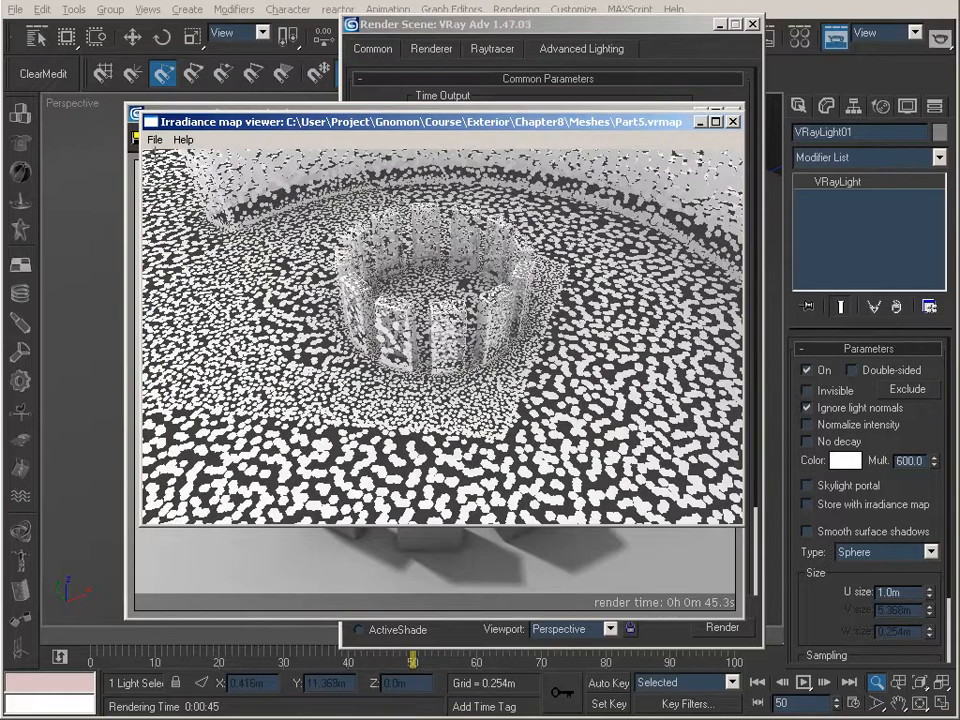
Merge Part6.vrmap, Part7.vrmap and Part8.vrmap into the irradiance map loaded in the viewer
left_click(155, 139)
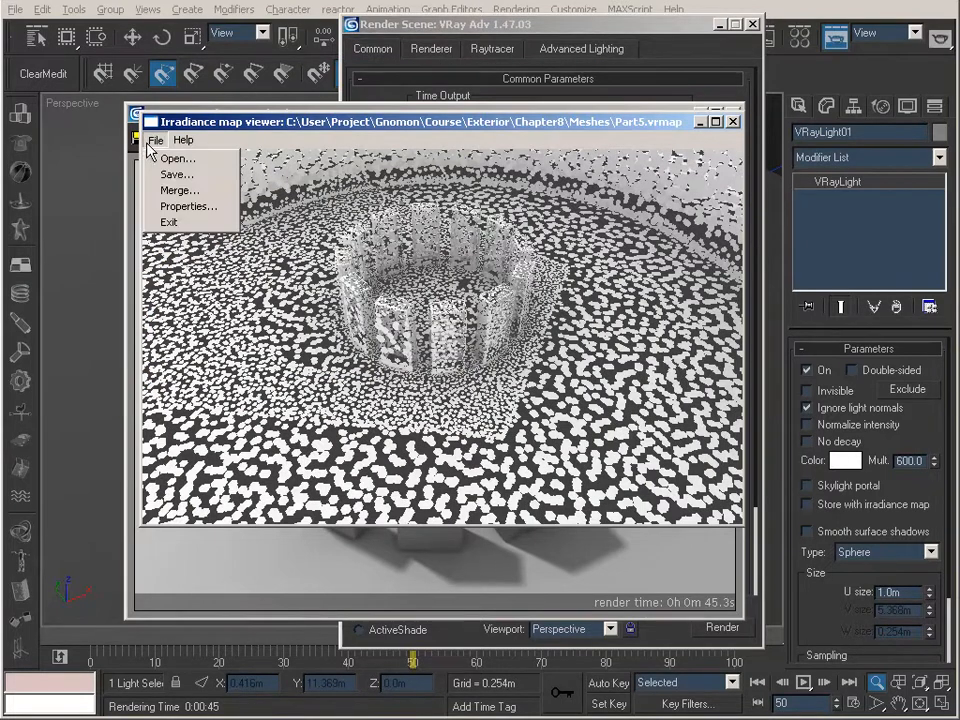
left_click(180, 190)
left_click(245, 224)
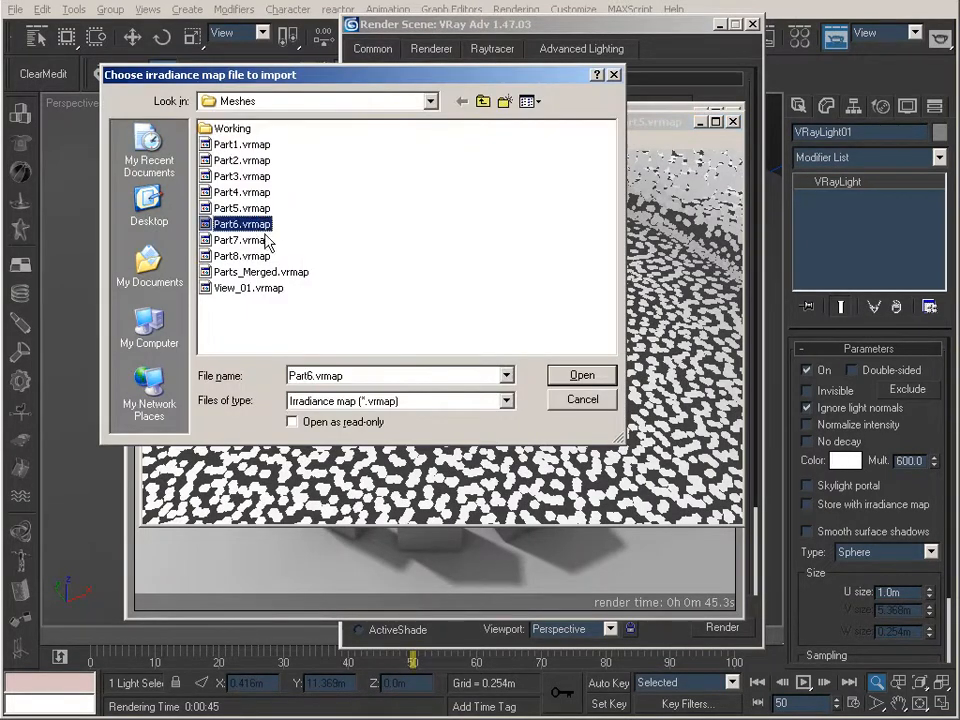
left_click(562, 374)
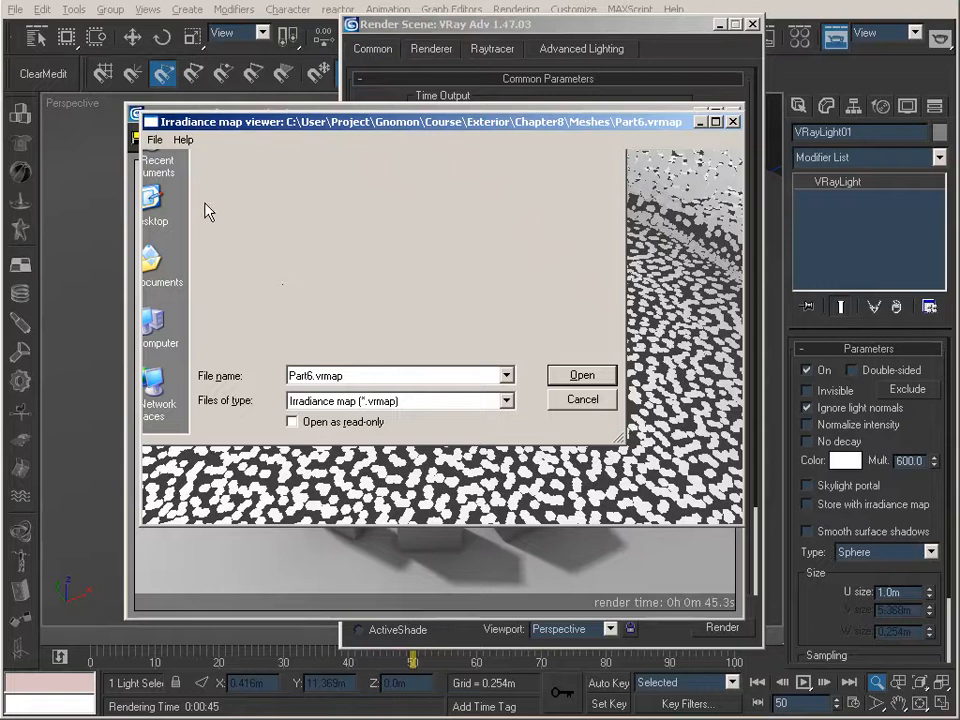
left_click(155, 139)
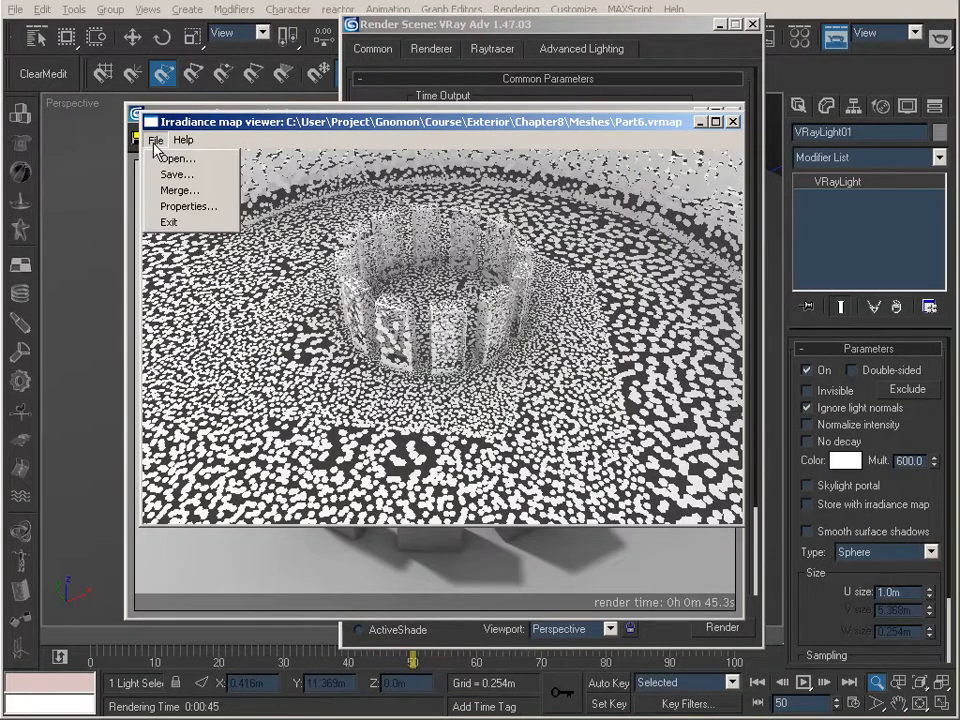
left_click(180, 190)
left_click(238, 240)
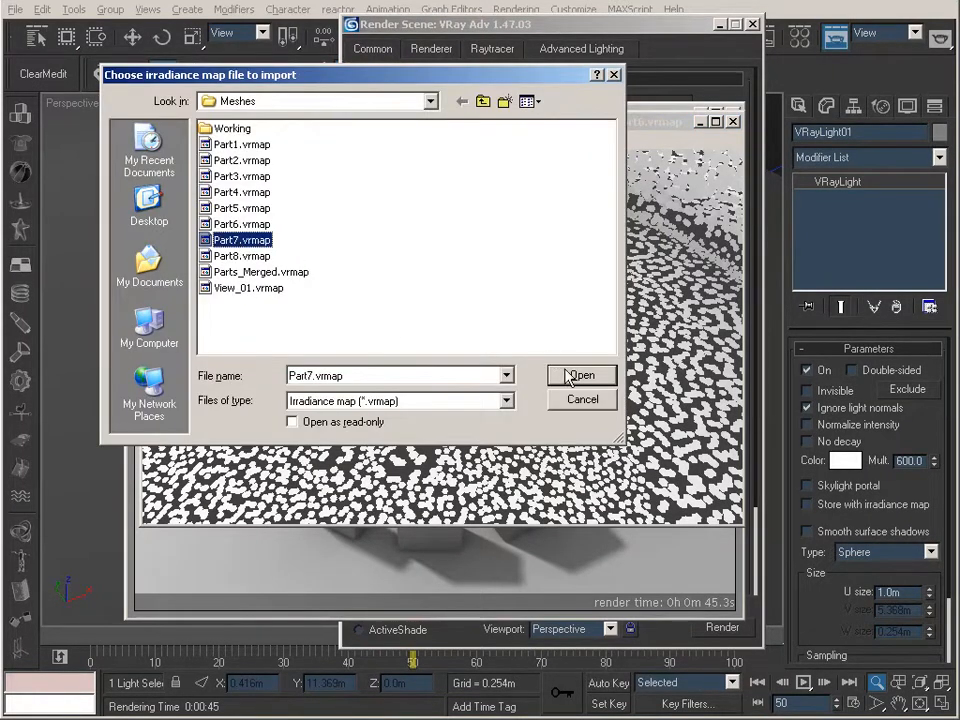
left_click(567, 376)
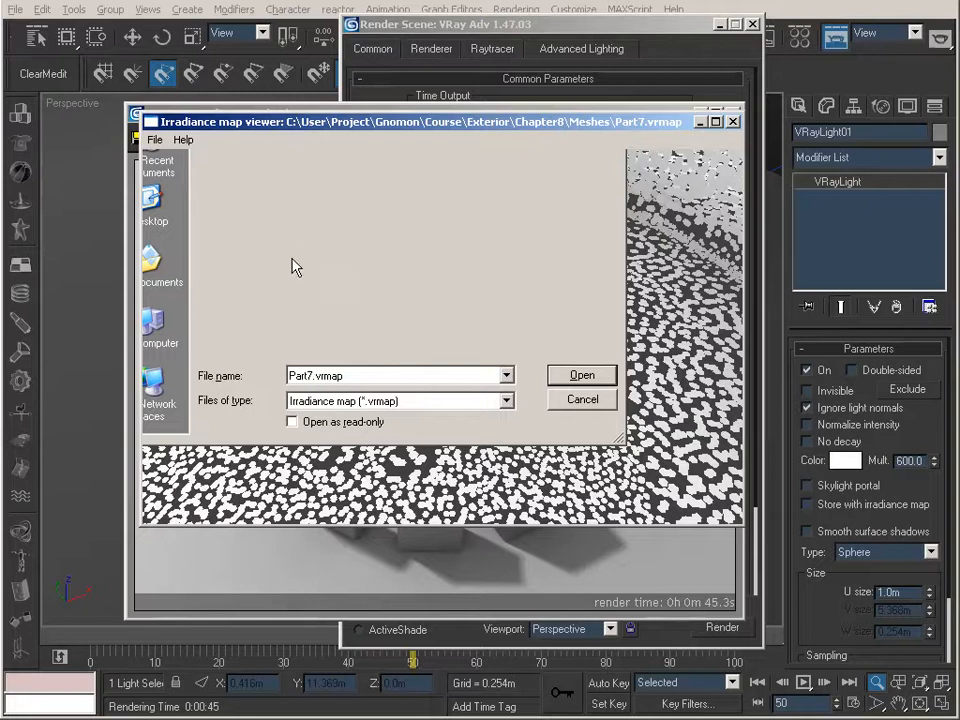
left_click(153, 139)
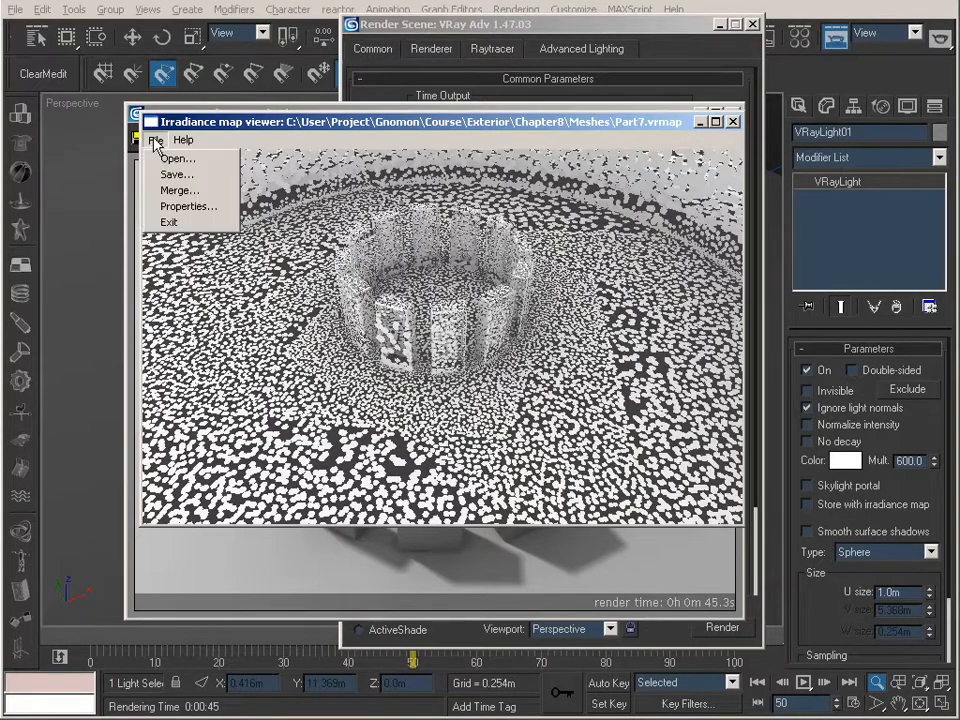
left_click(172, 188)
left_click(160, 254)
left_click(570, 374)
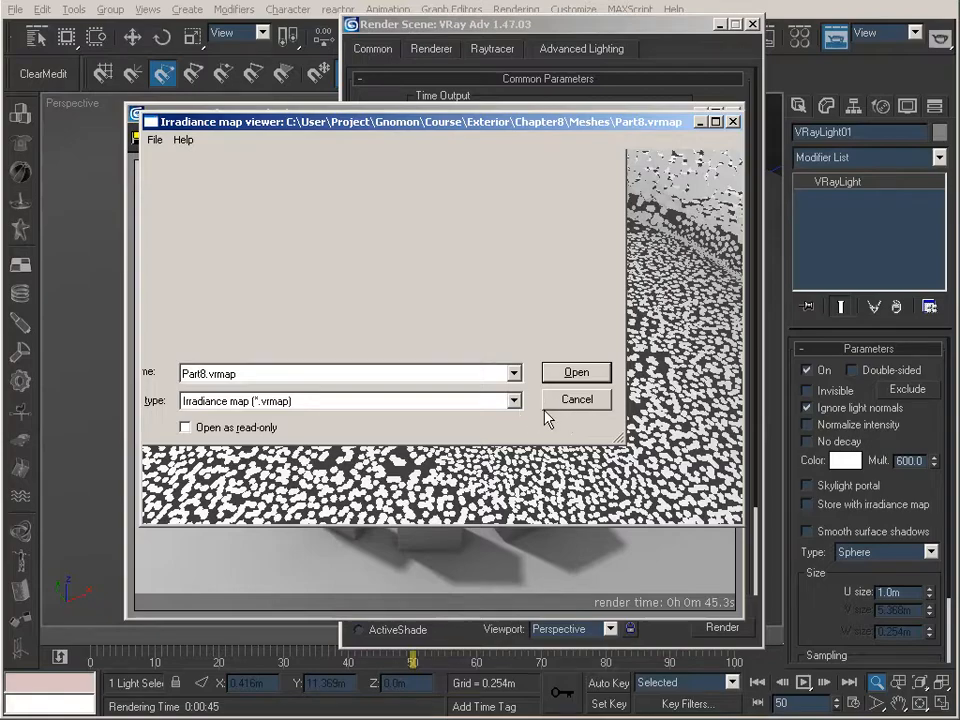
Check the merged samples around the ring of blocks, and save the map as Parts_Merged2.vrmap in the Meshes folder
left_click_drag(390, 338, 478, 388)
right_click_drag(478, 388, 456, 474)
left_click_drag(456, 474, 480, 457)
left_click_drag(538, 278, 469, 371)
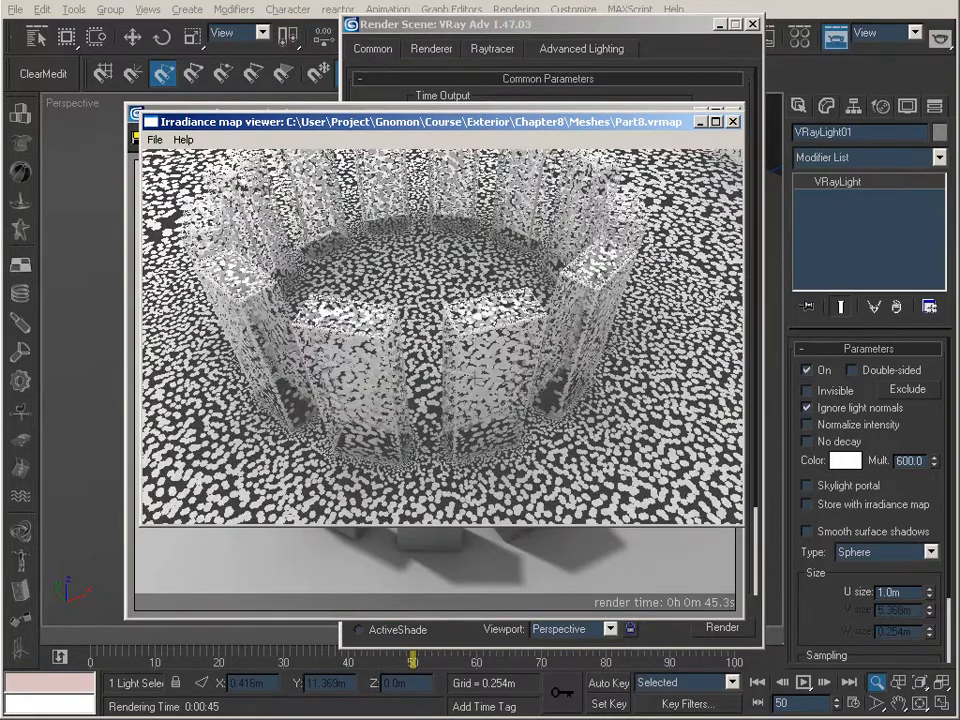
right_click_drag(469, 371, 468, 322)
left_click(155, 139)
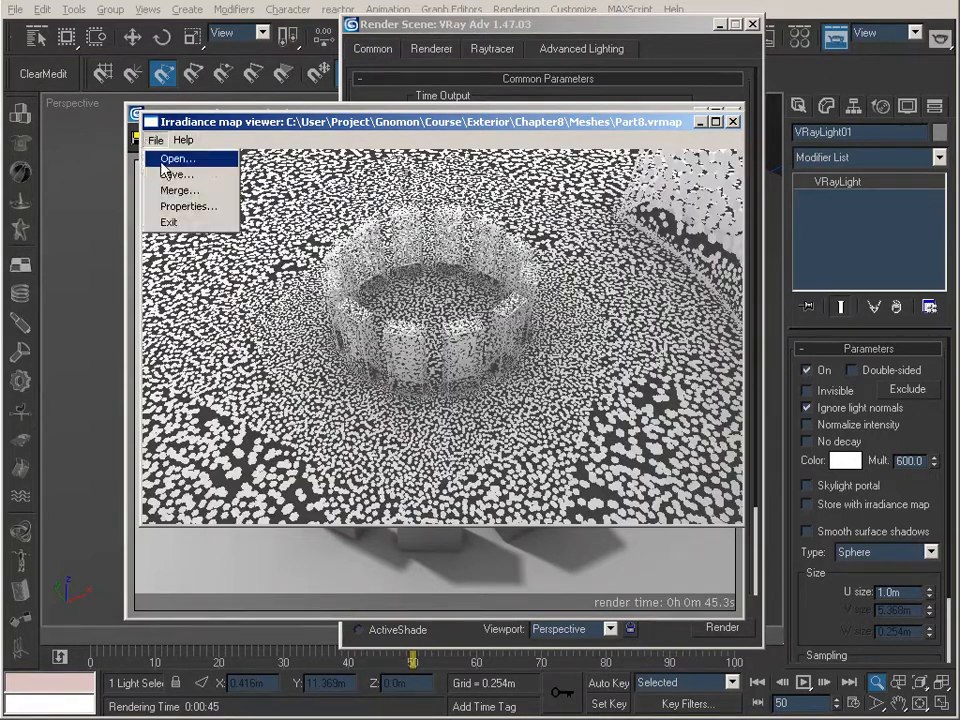
left_click(170, 175)
left_click(260, 272)
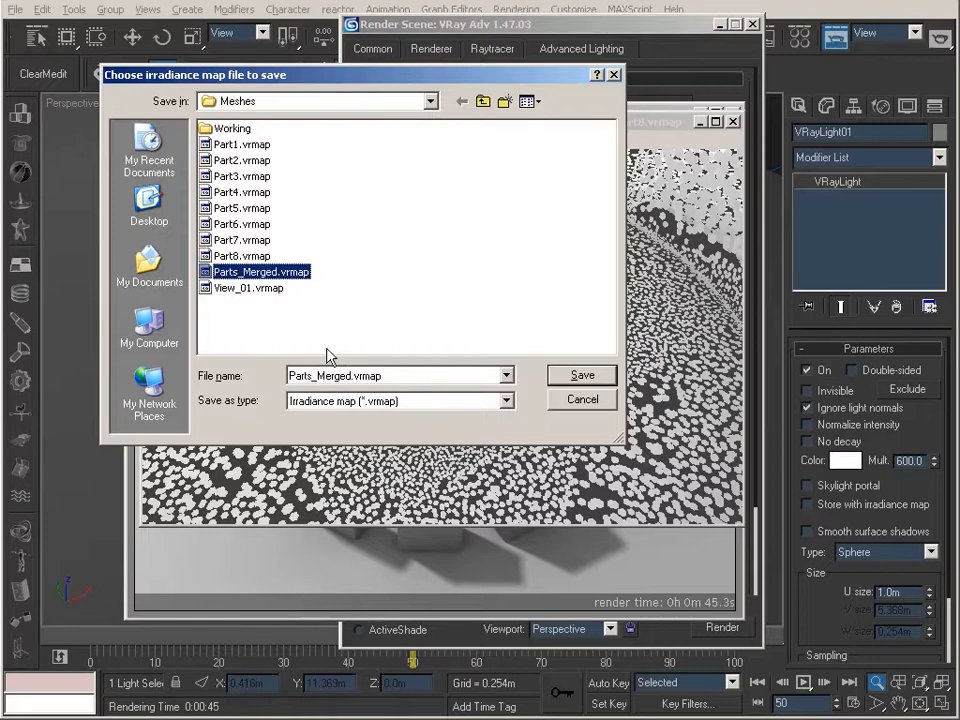
left_click(350, 375)
type("2")
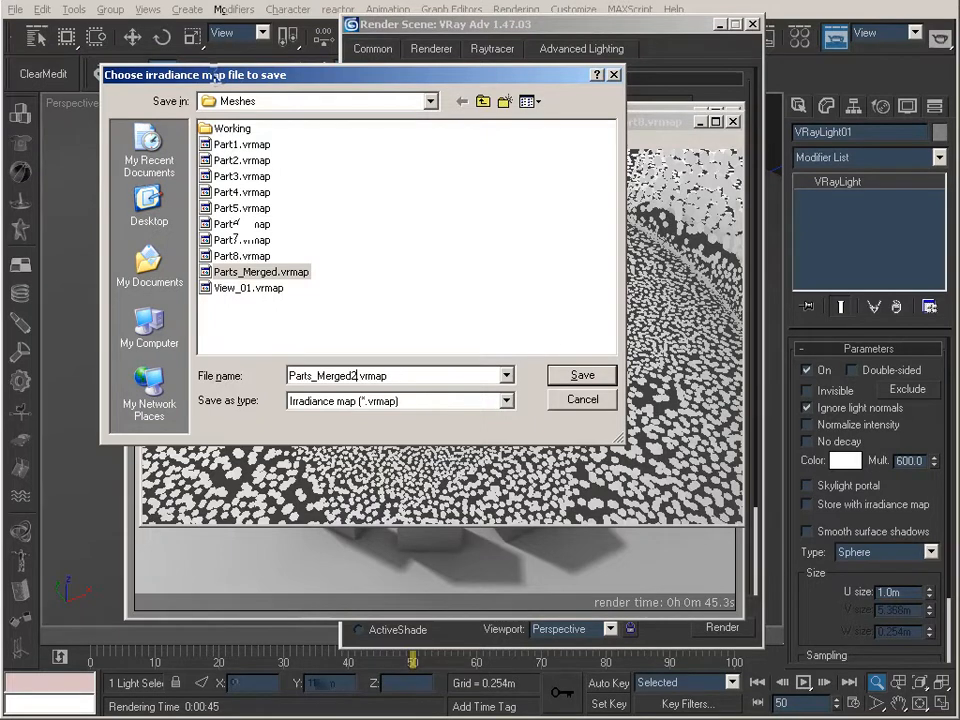
key("Return")
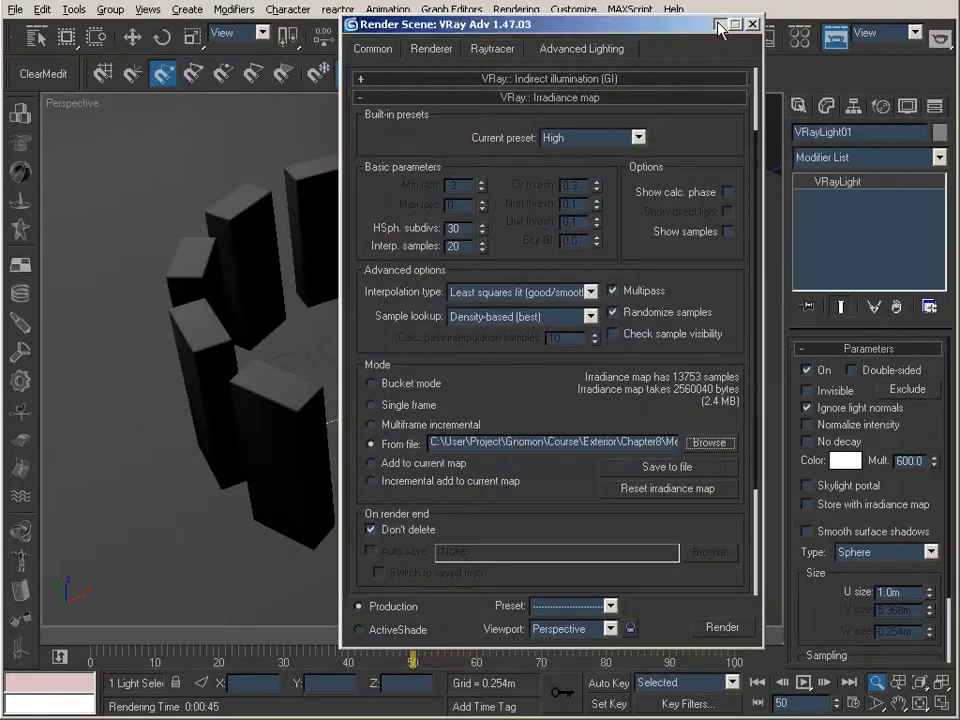
Switch the viewport to Camera01, render frame 50, and clear the render windows away
left_click(752, 23)
key("c")
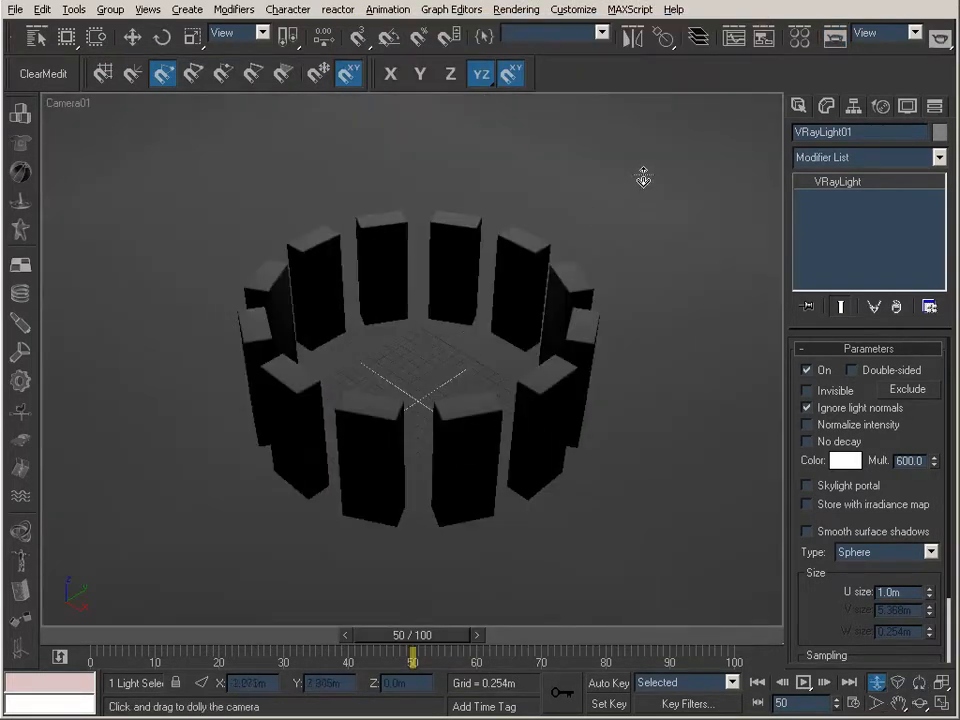
left_click(835, 38)
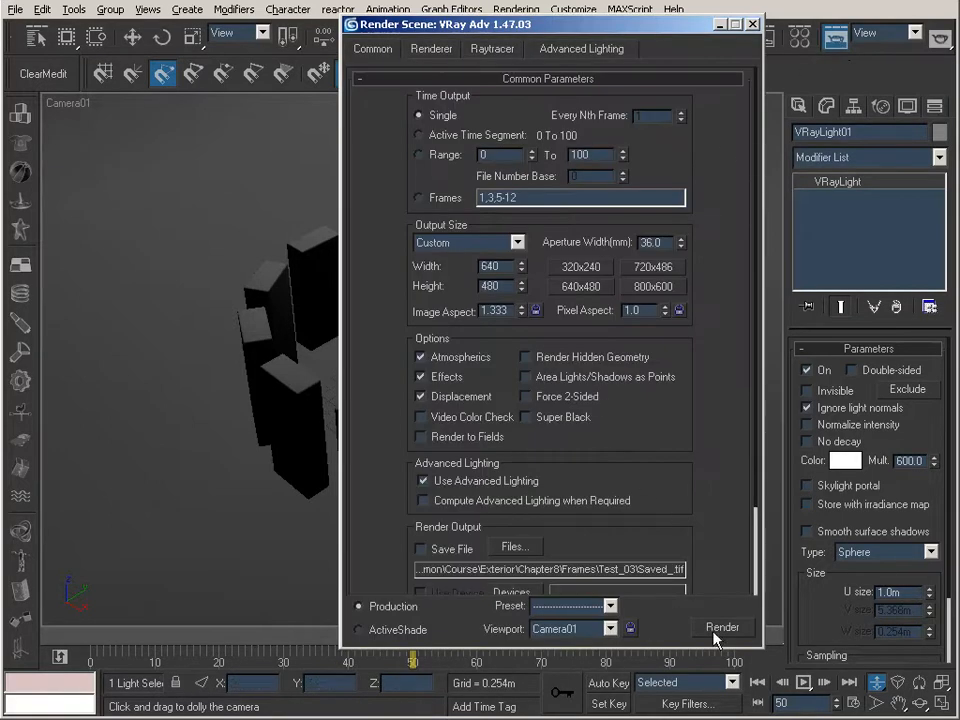
key("shift+q")
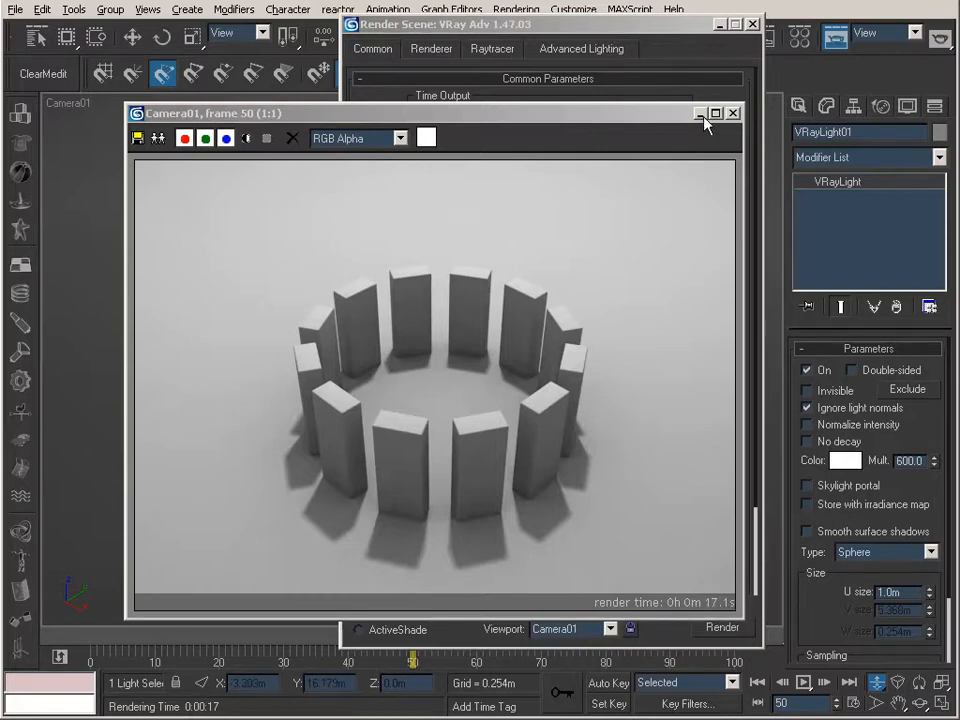
left_click(699, 114)
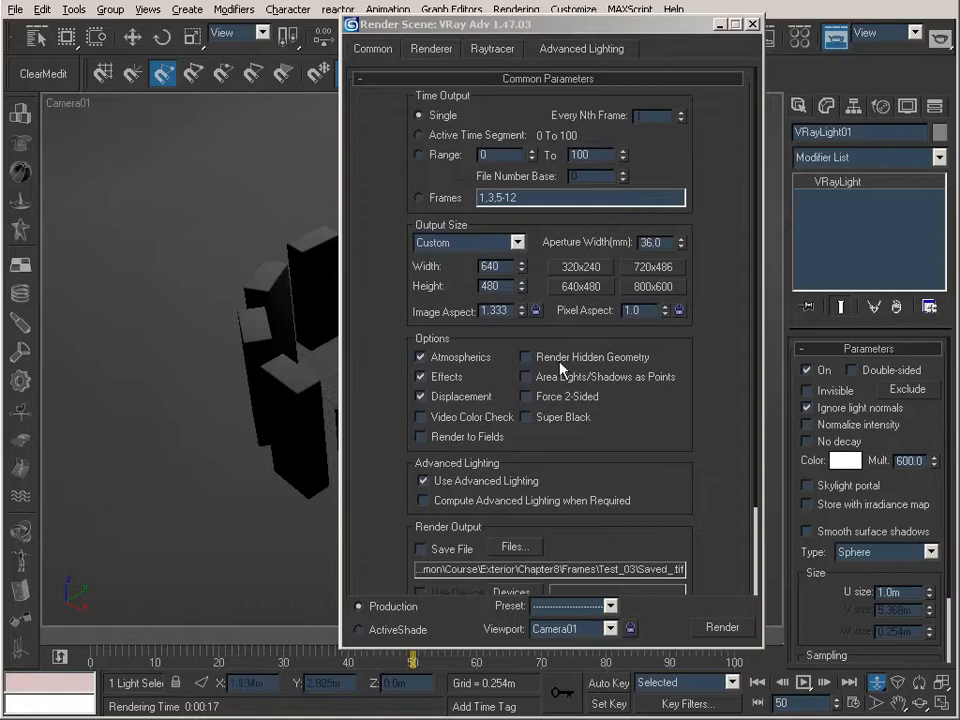
left_click(720, 25)
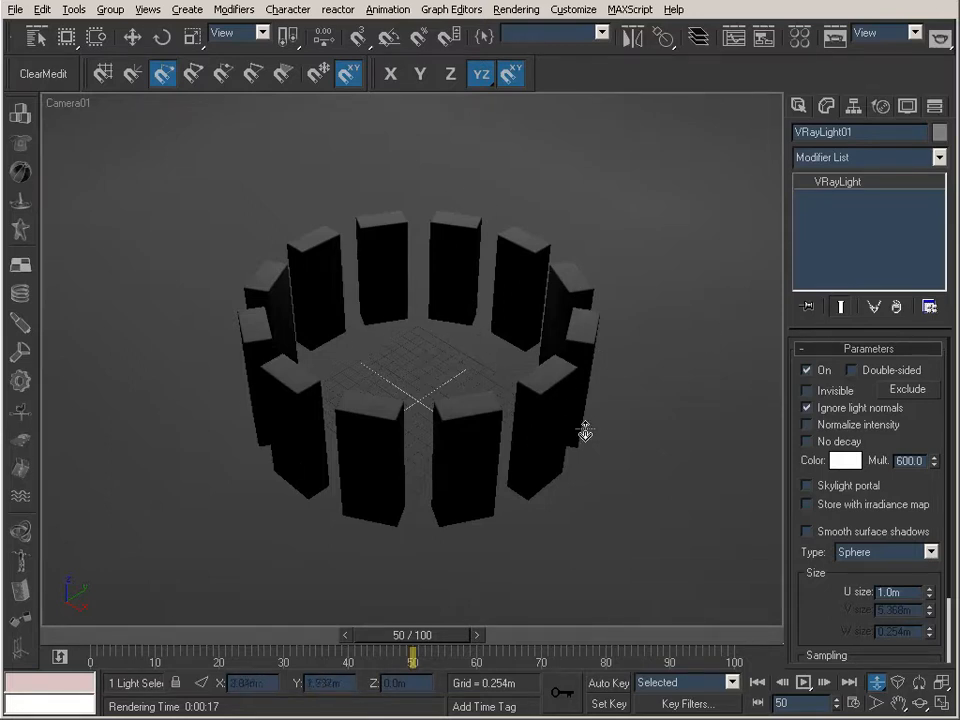
Switch to the Perspective view and orbit it to a different angle on the ring of blocks
left_click(835, 40)
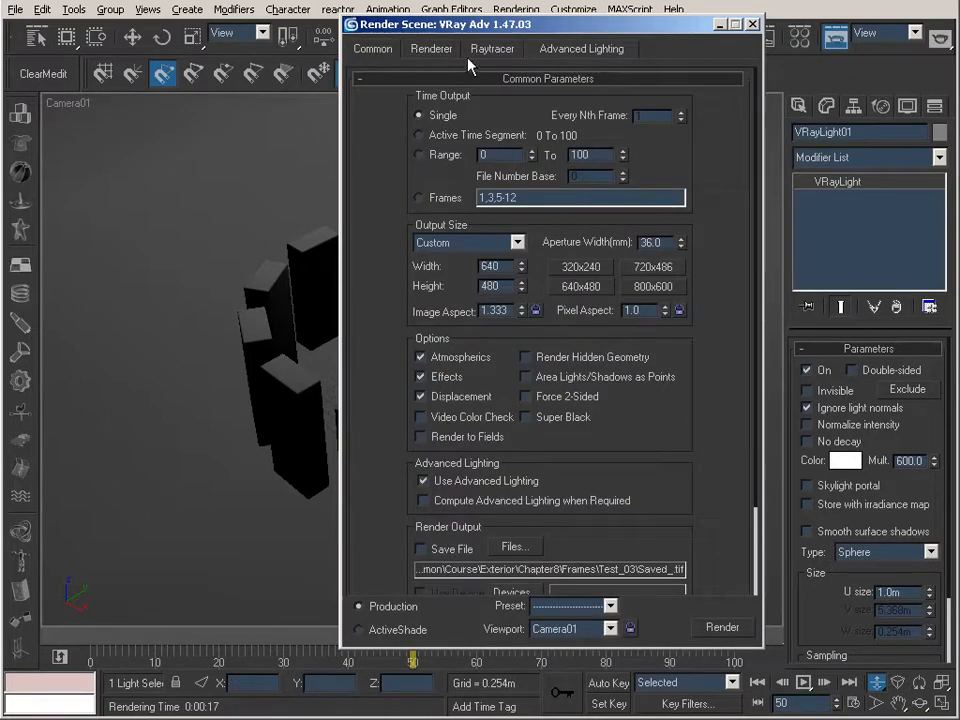
left_click(752, 23)
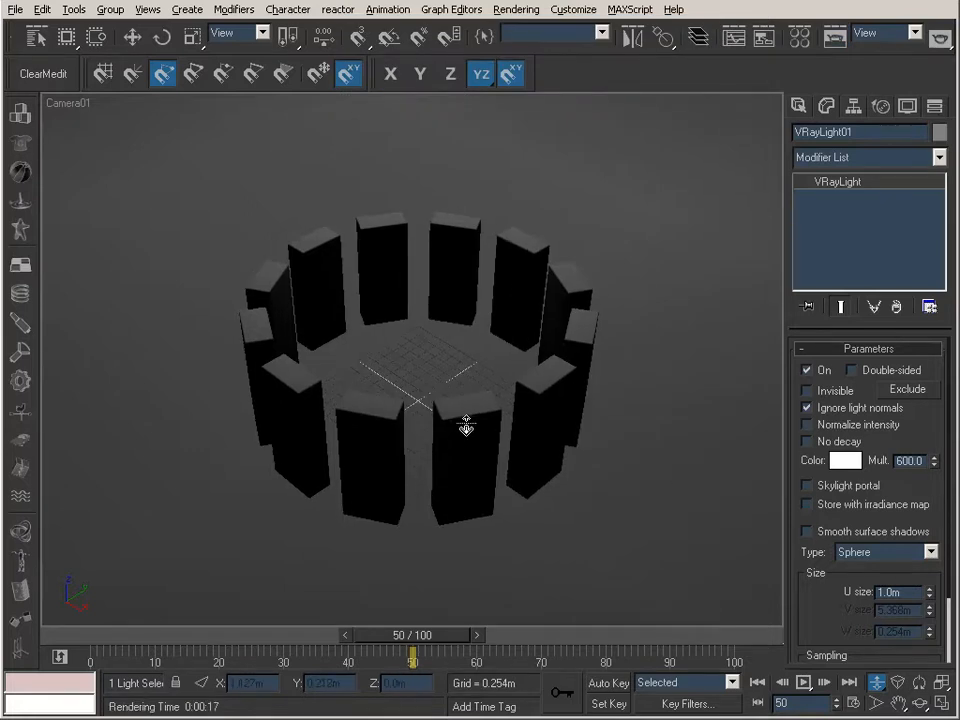
key("p")
left_click(920, 702)
left_click_drag(395, 379, 525, 369)
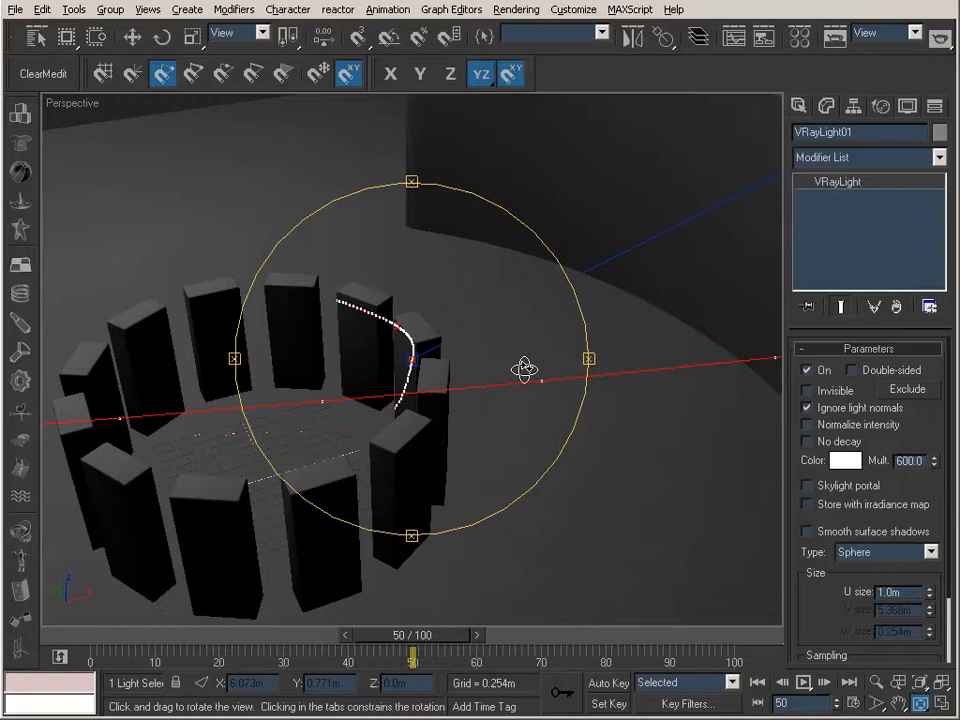
left_click_drag(524, 370, 527, 372)
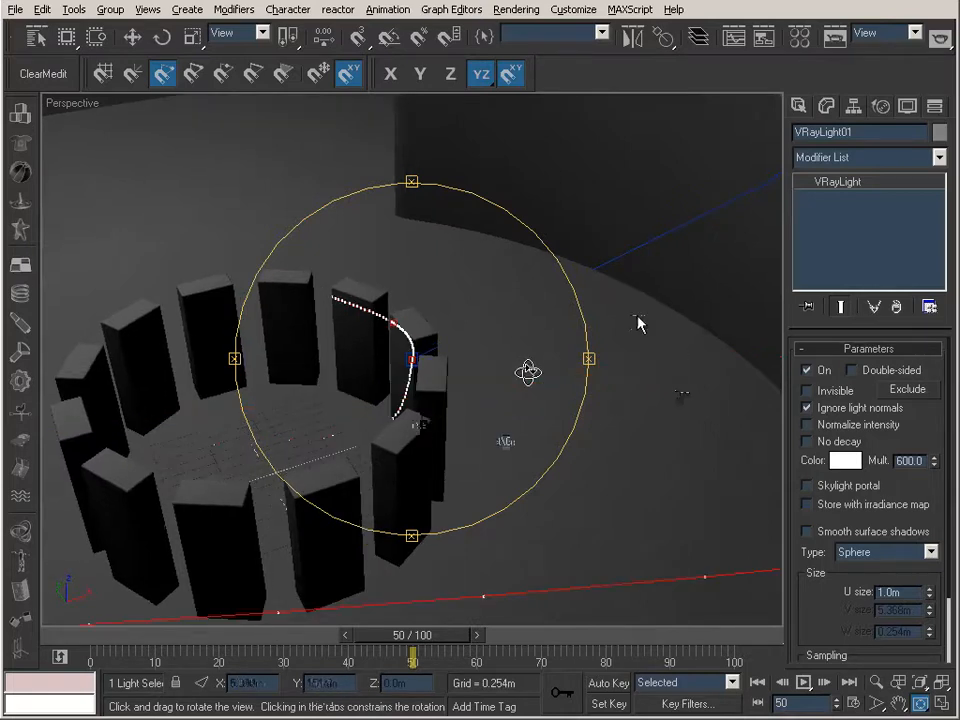
Turn on Don't render final image in the V-Ray Global switches
left_click(377, 54)
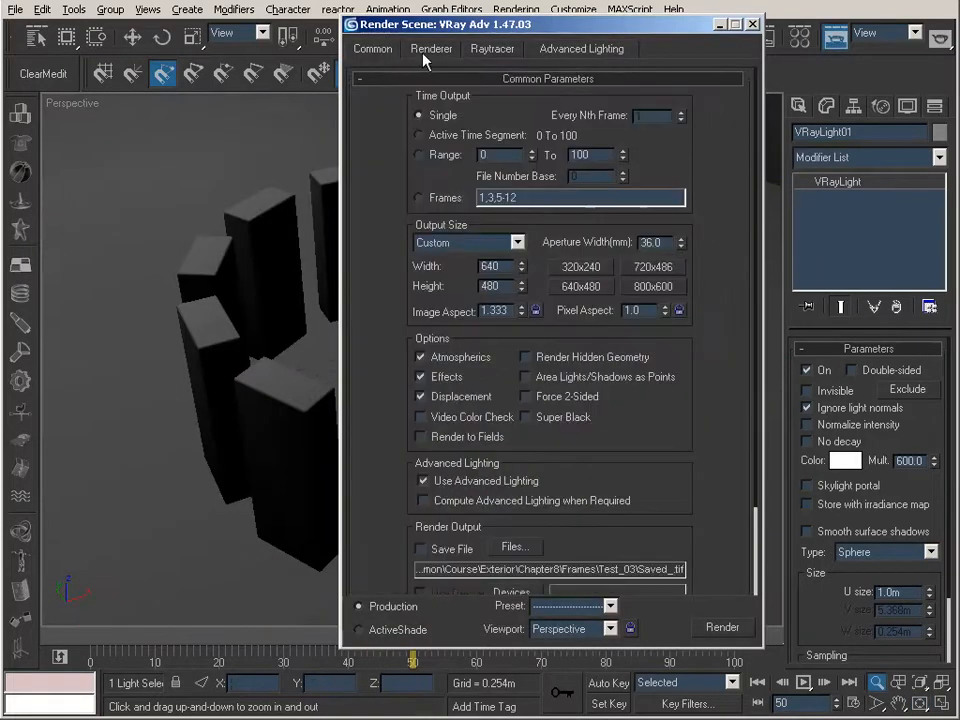
left_click(427, 52)
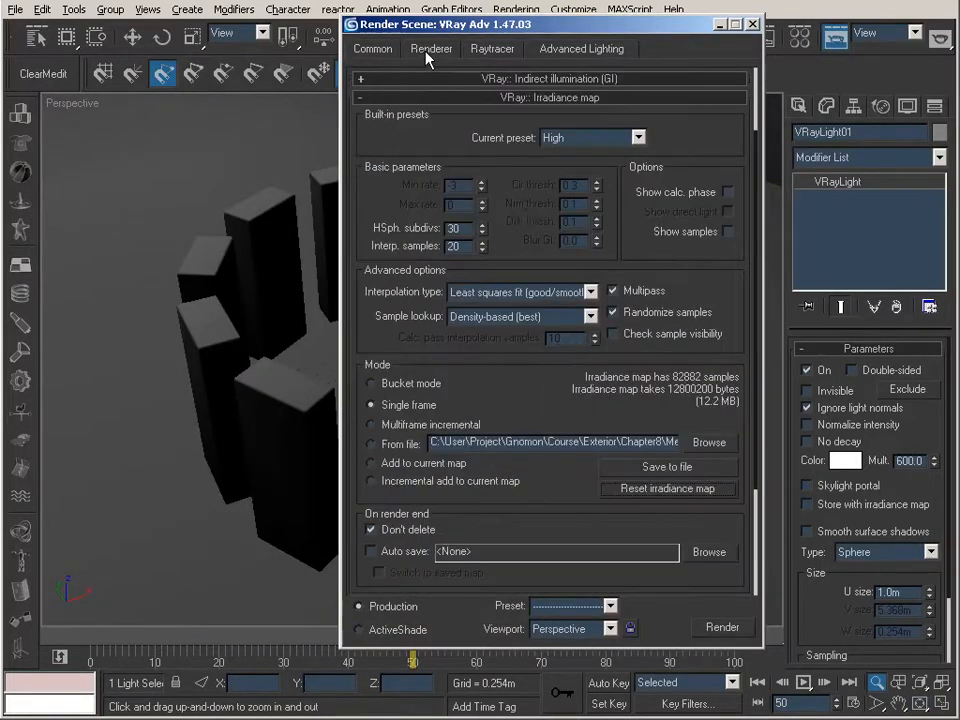
left_click(449, 97)
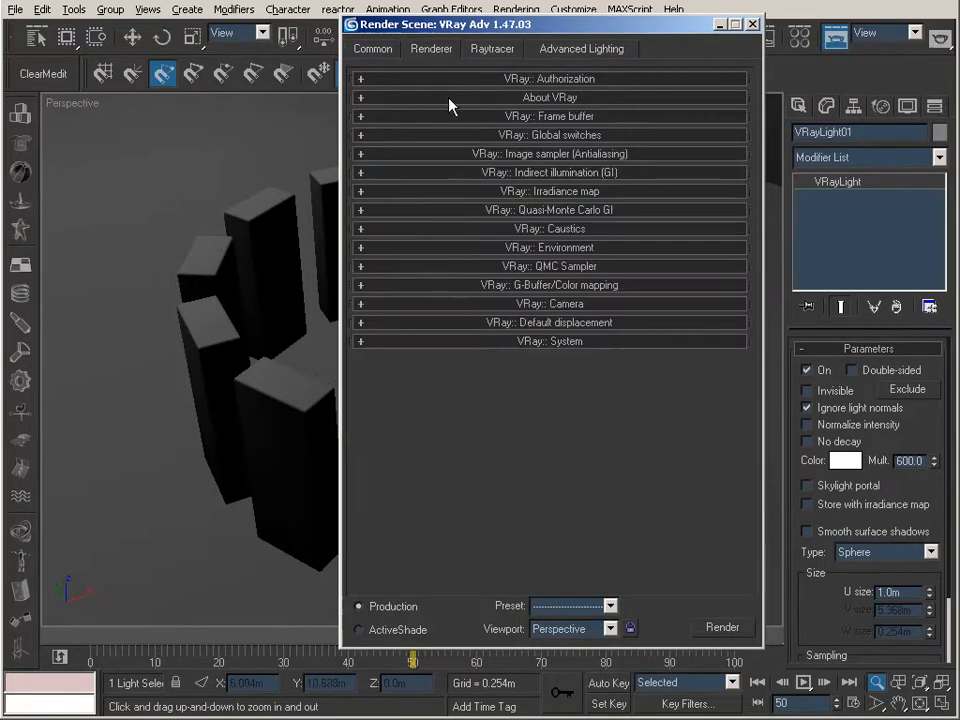
left_click(505, 136)
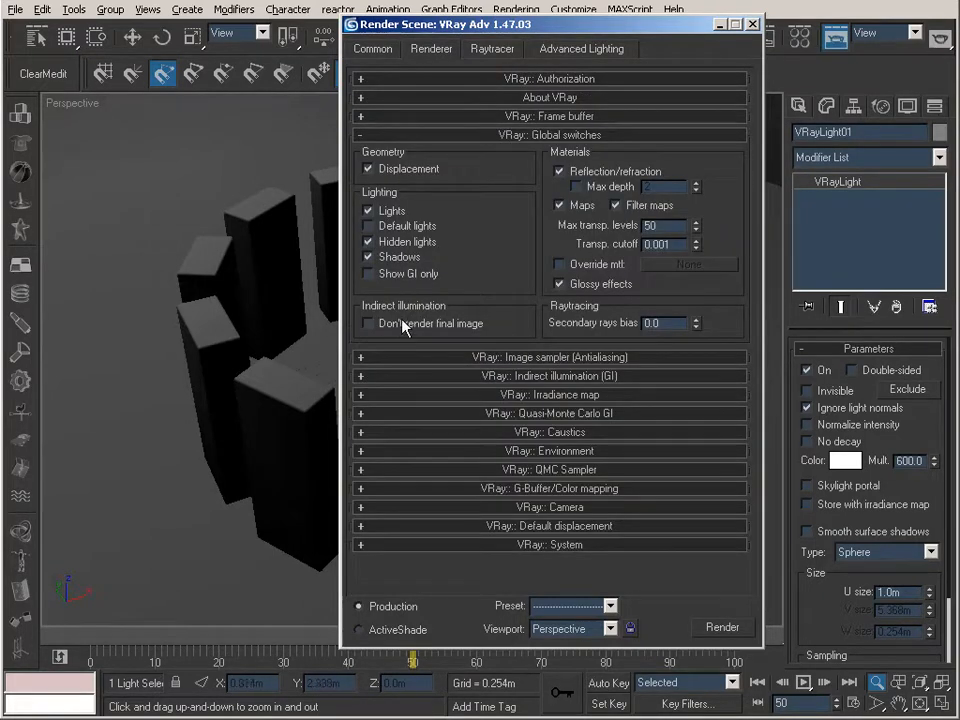
left_click(368, 324)
left_click(474, 138)
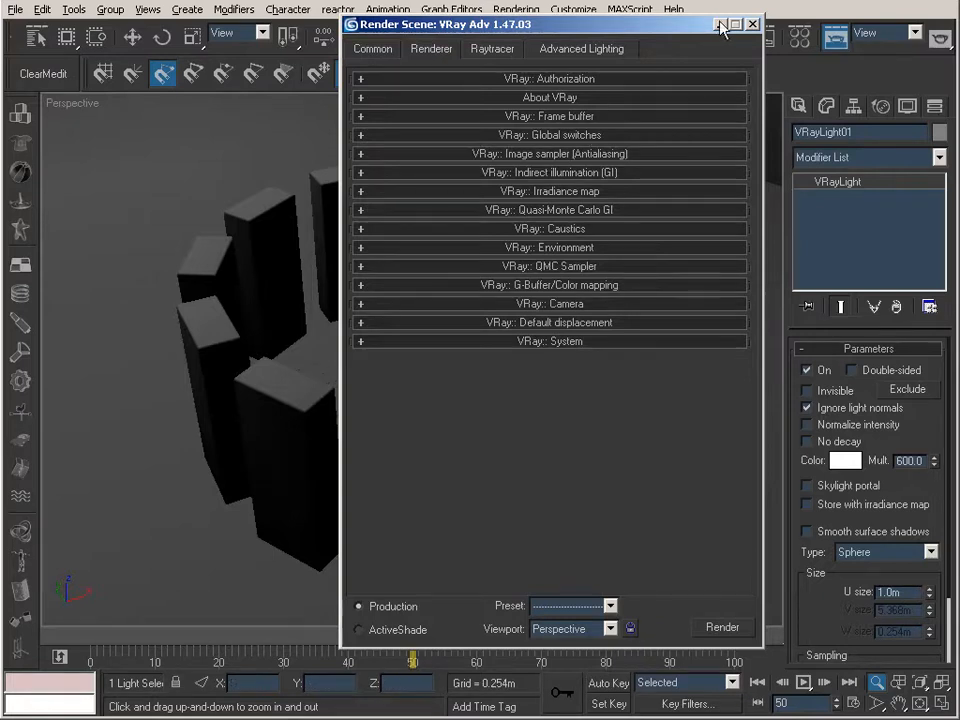
left_click(752, 24)
Frame the ring of blocks in the Perspective view and render frame 50 to calculate its irradiance map
left_click_drag(454, 311, 454, 332)
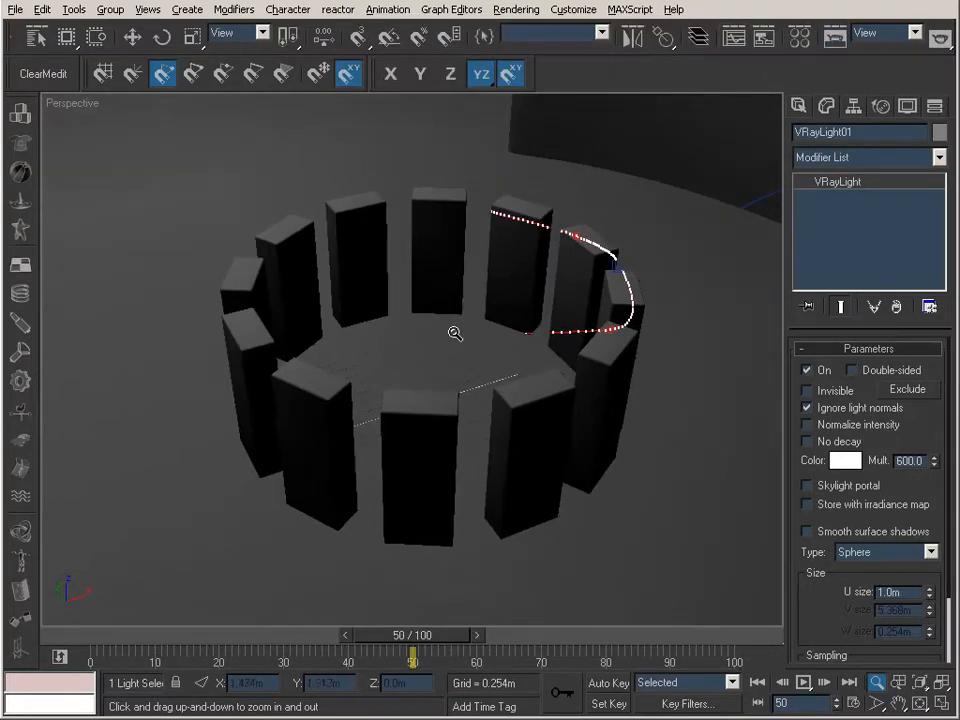
left_click(919, 703)
left_click_drag(347, 293, 447, 339)
left_click(835, 38)
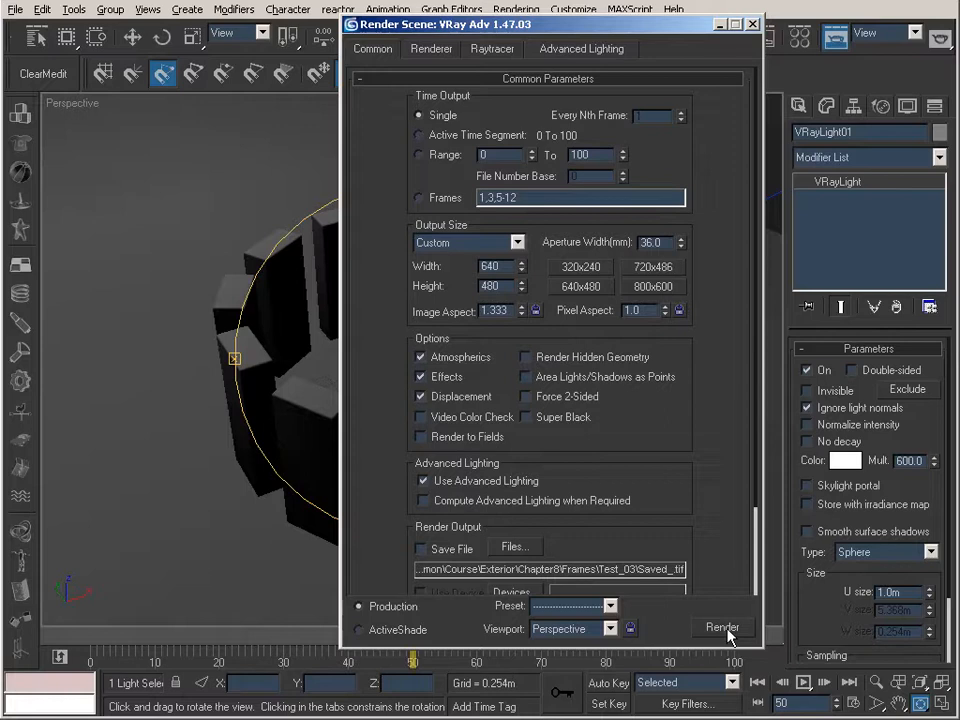
key("shift+q")
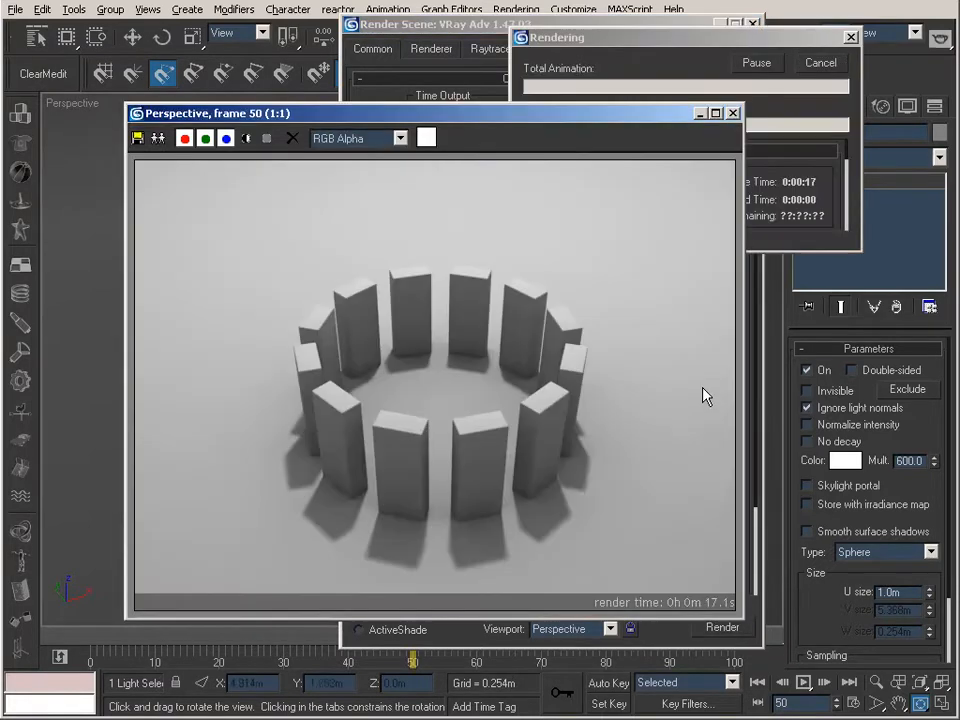
left_click(637, 37)
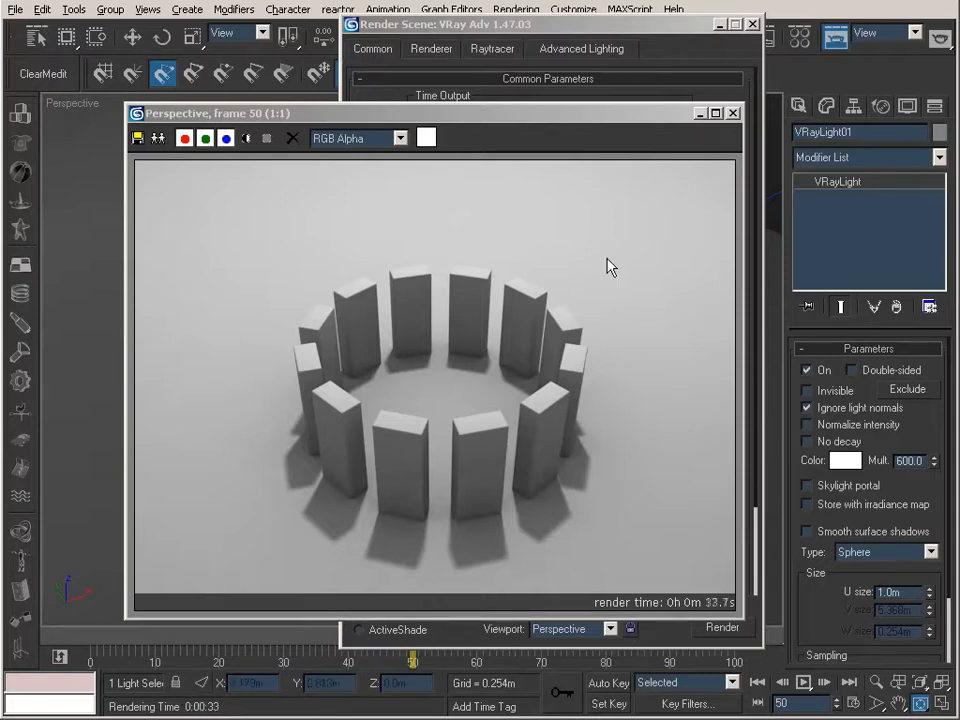
left_click(699, 114)
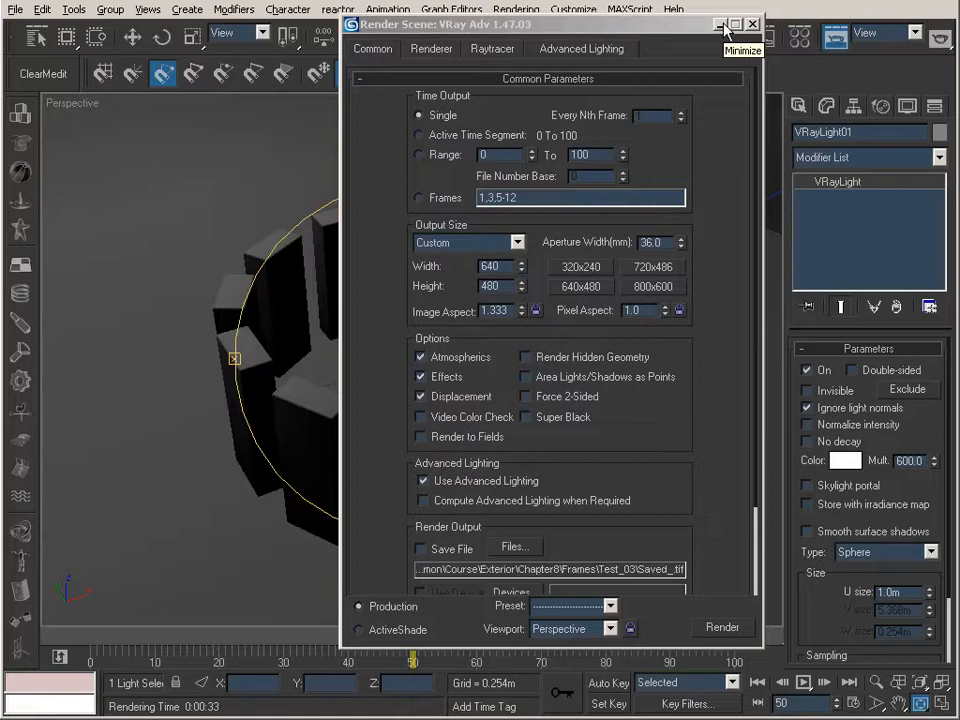
left_click(727, 28)
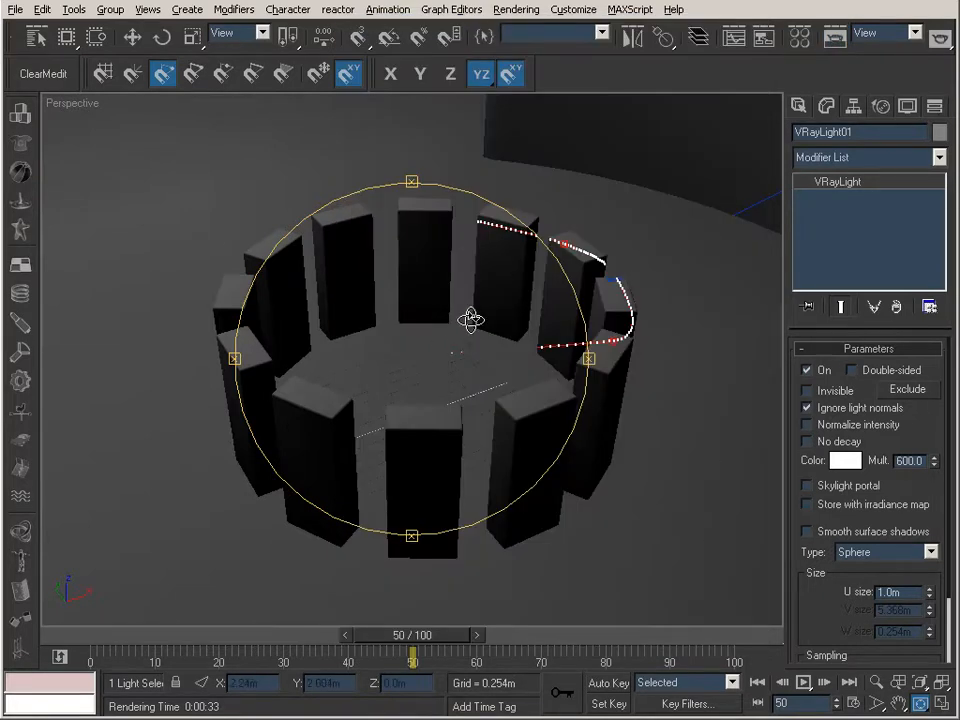
Orbit the Perspective view to another side of the ring and set the irradiance map mode to Incremental add to current map
middle_click_drag(469, 332, 435, 300, "alt")
left_click(833, 40)
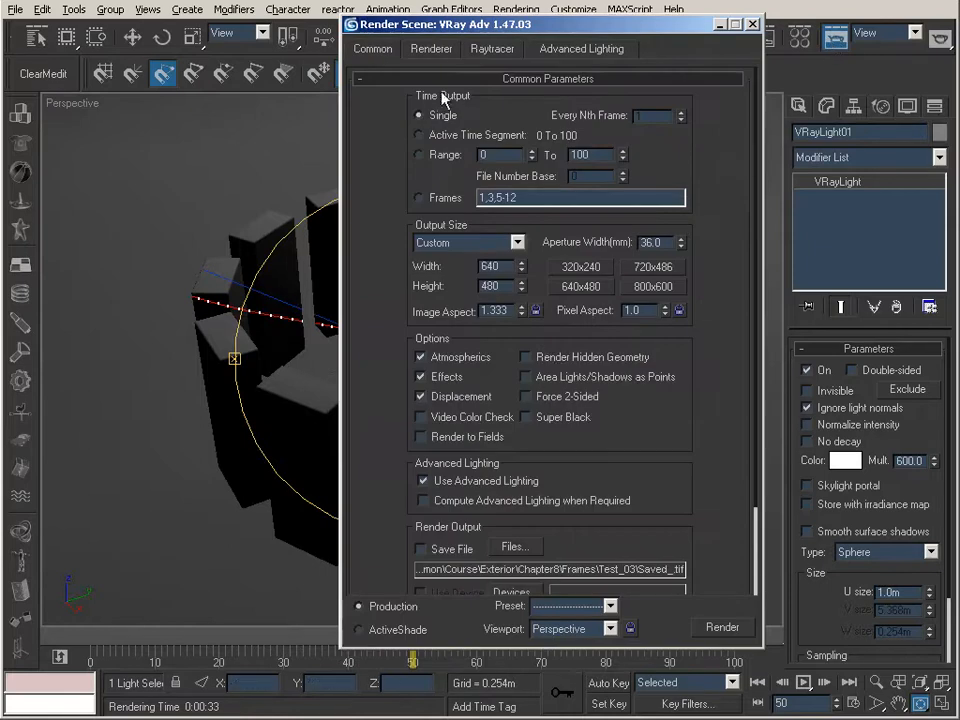
left_click(449, 50)
left_click(543, 191)
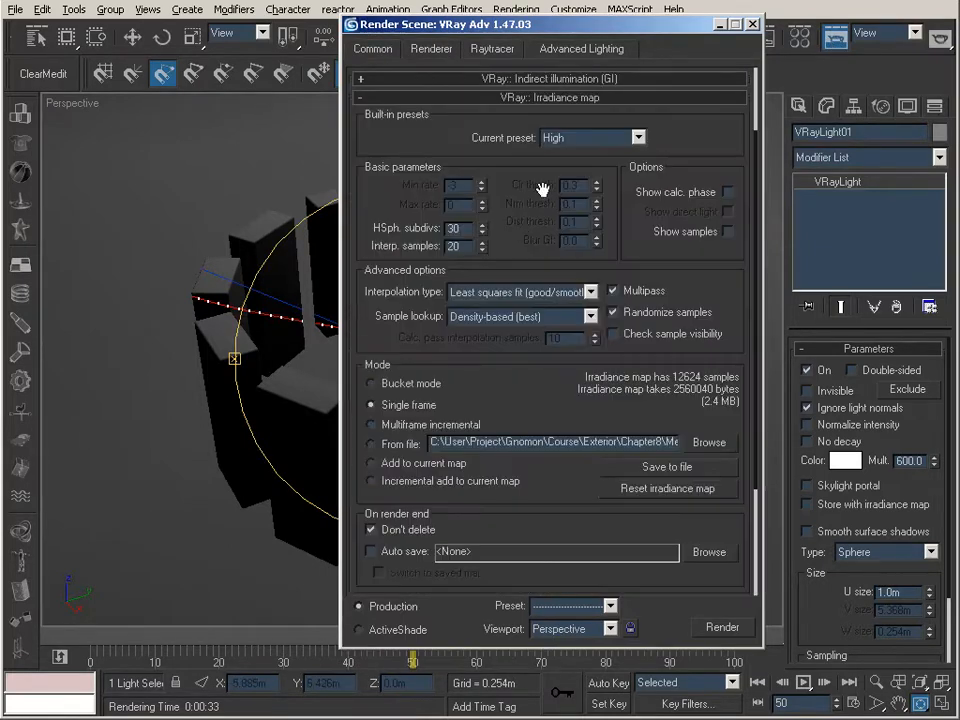
left_click(433, 481)
left_click(721, 24)
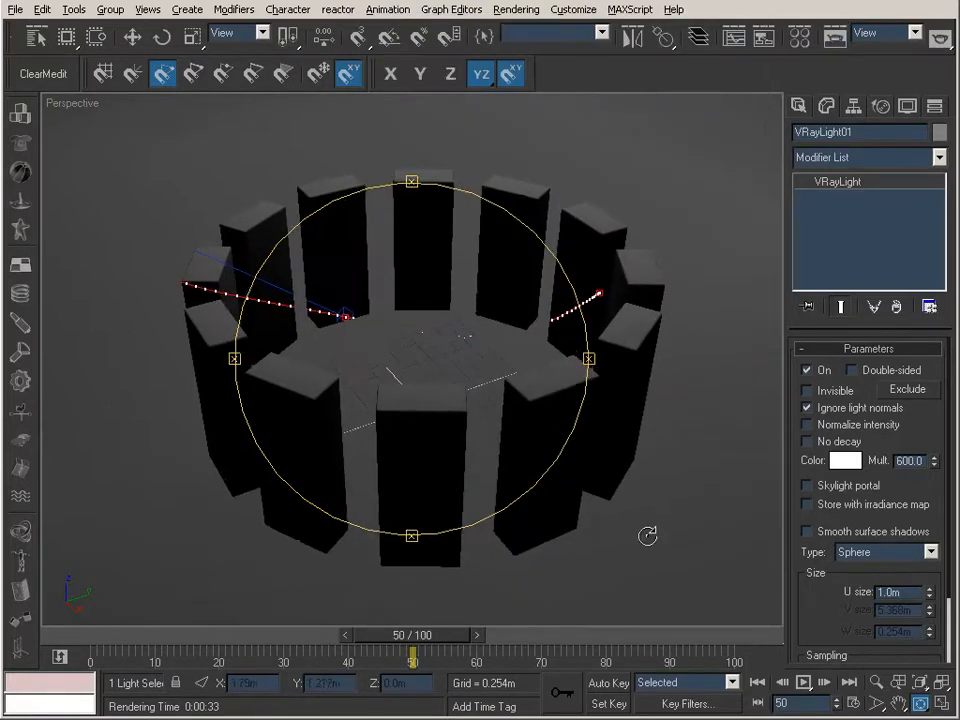
Tighten the framing of the ring of blocks and render frame 50 to add this angle to the current irradiance map
left_click(876, 682)
left_click_drag(500, 340, 478, 341)
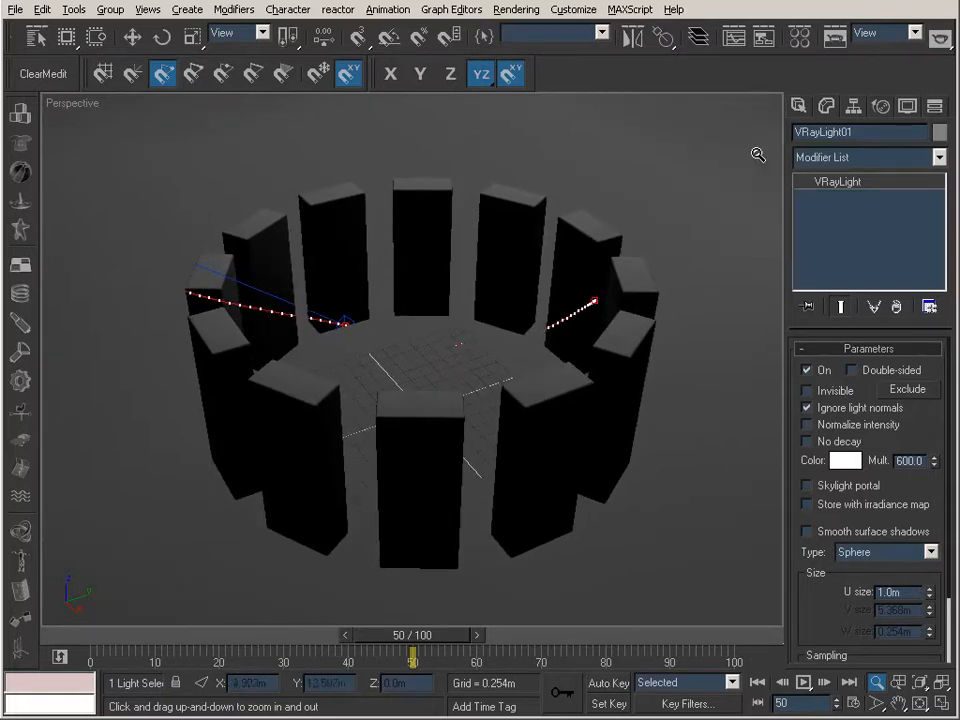
left_click(835, 38)
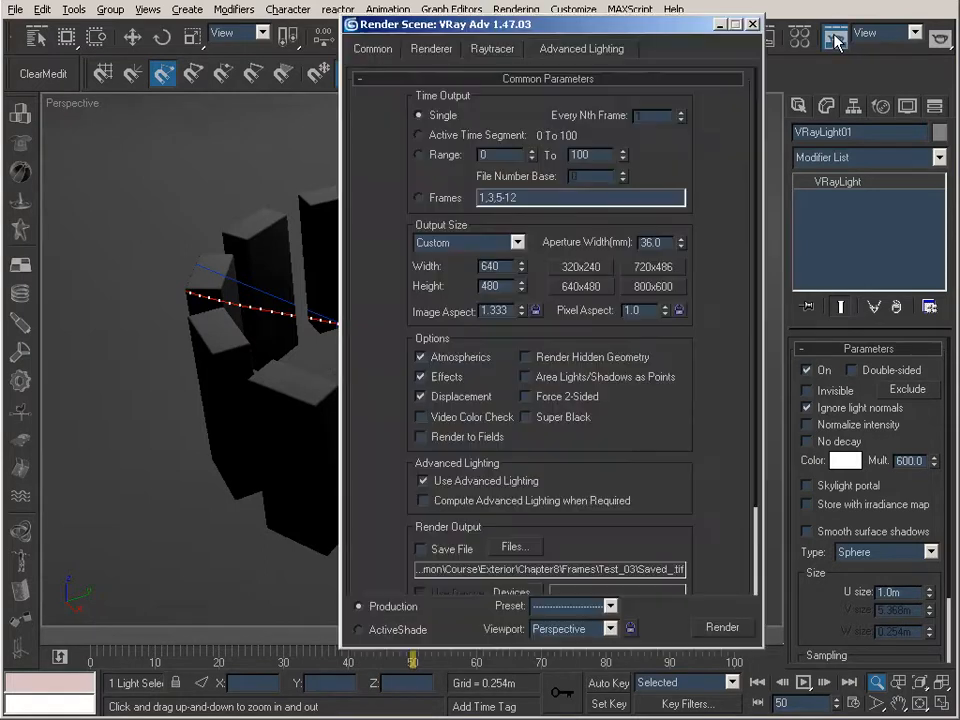
left_click(722, 627)
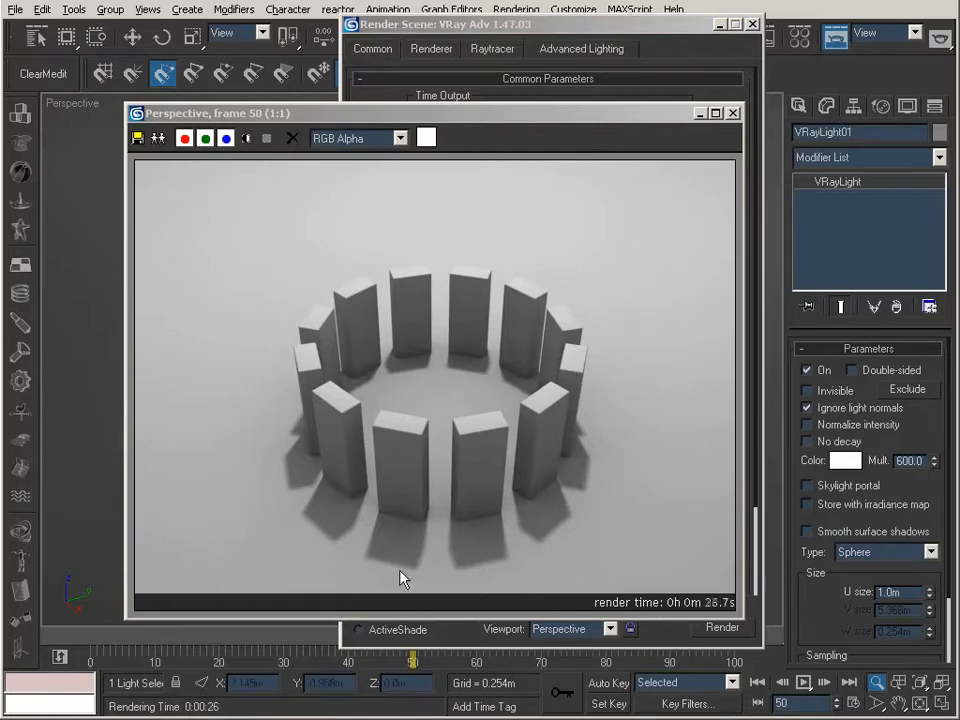
left_click(694, 117)
left_click(699, 113)
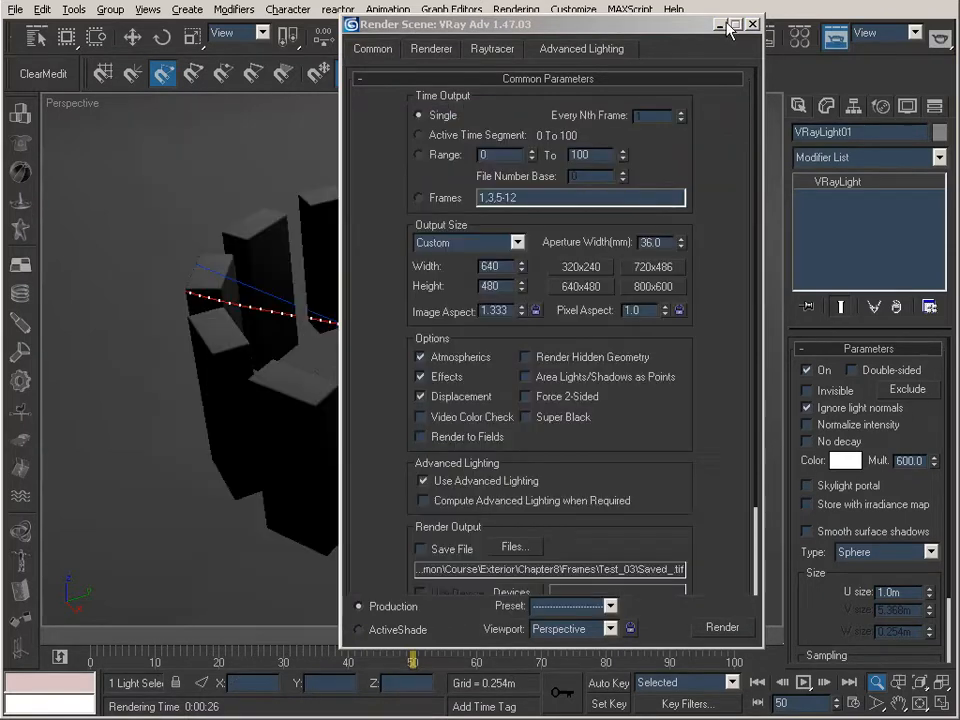
left_click(721, 23)
Orbit the Perspective view to the next side of the ring and render frame 50 to extend the irradiance map
left_click(918, 704)
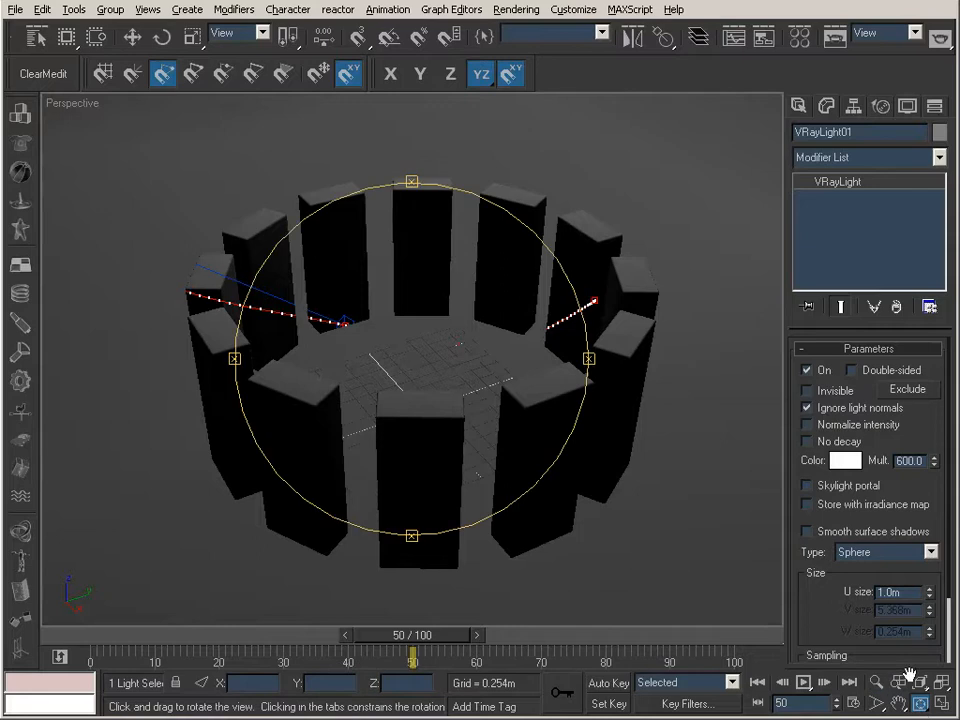
left_click_drag(557, 360, 388, 360)
middle_click_drag(388, 362, 429, 312)
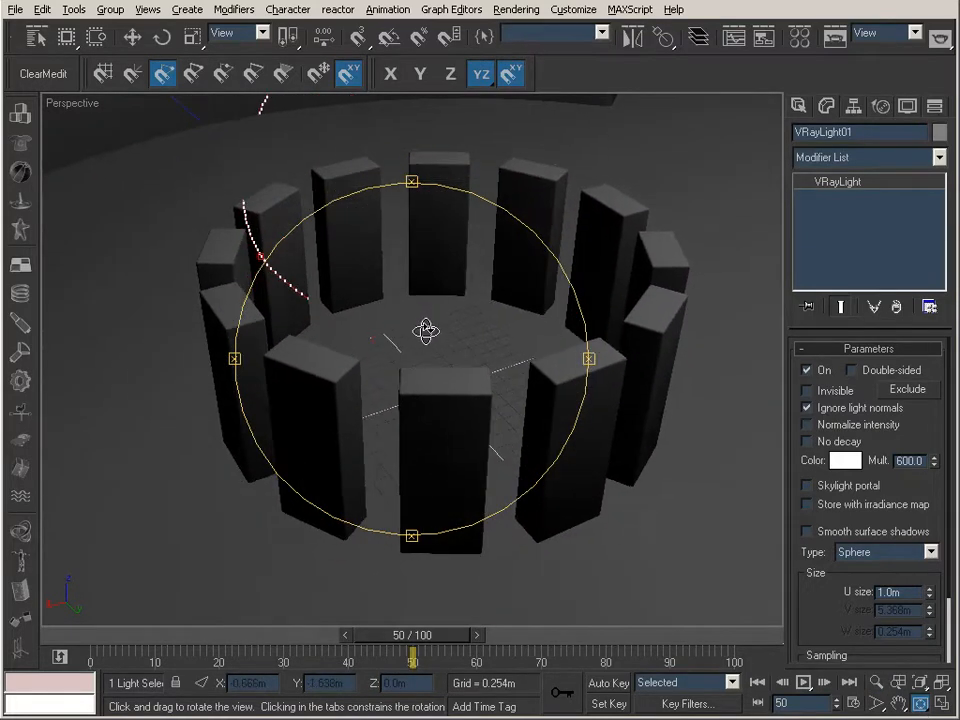
left_click_drag(424, 328, 425, 335)
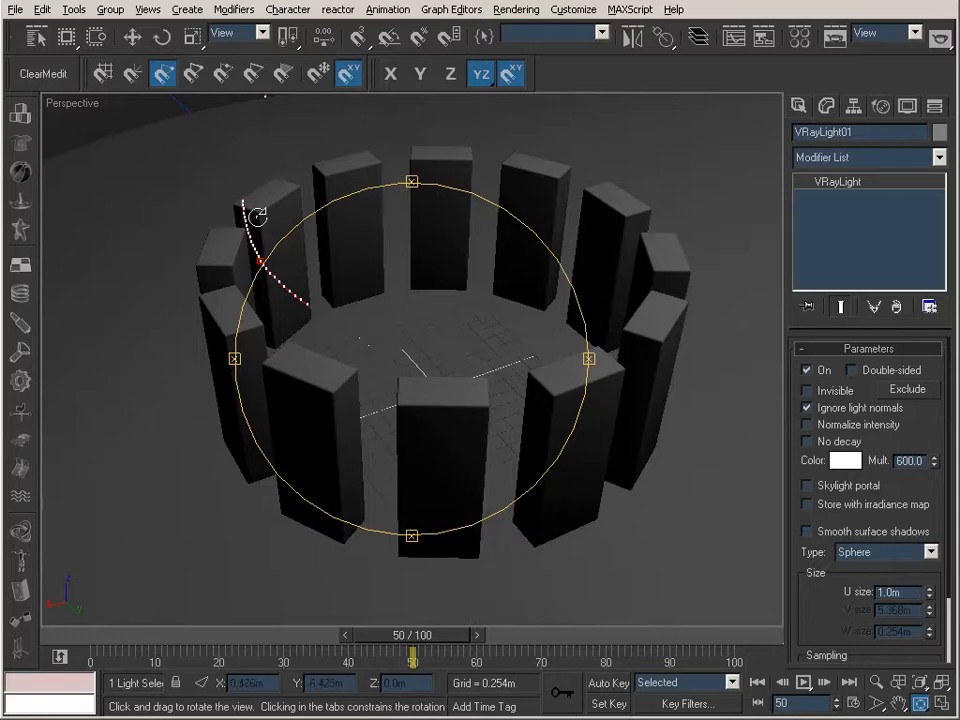
left_click(838, 40)
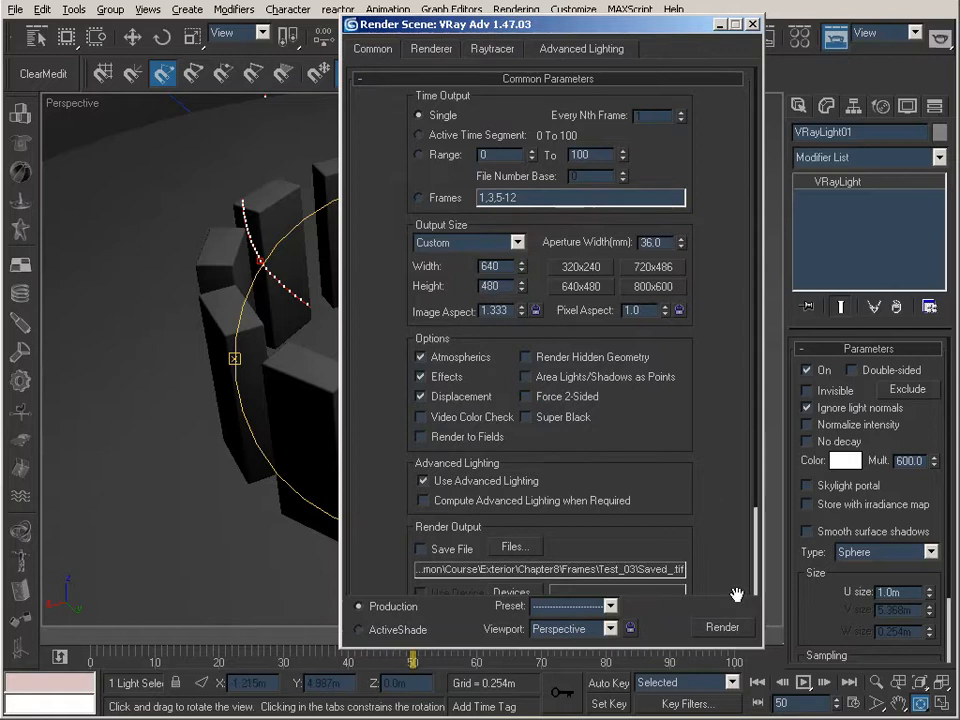
left_click(722, 627)
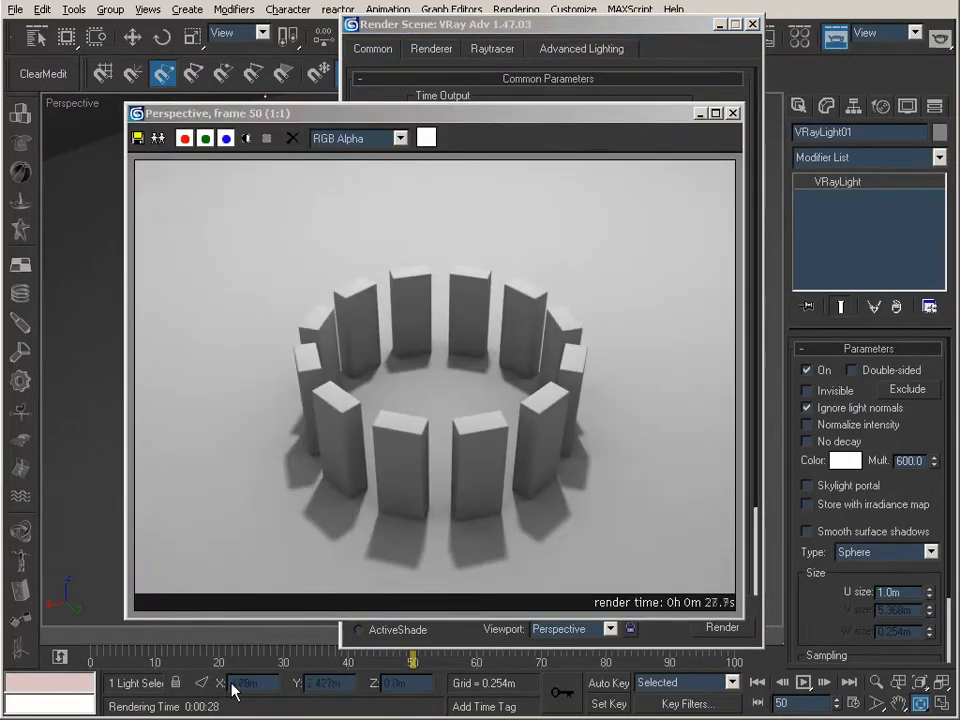
left_click(699, 116)
left_click(721, 25)
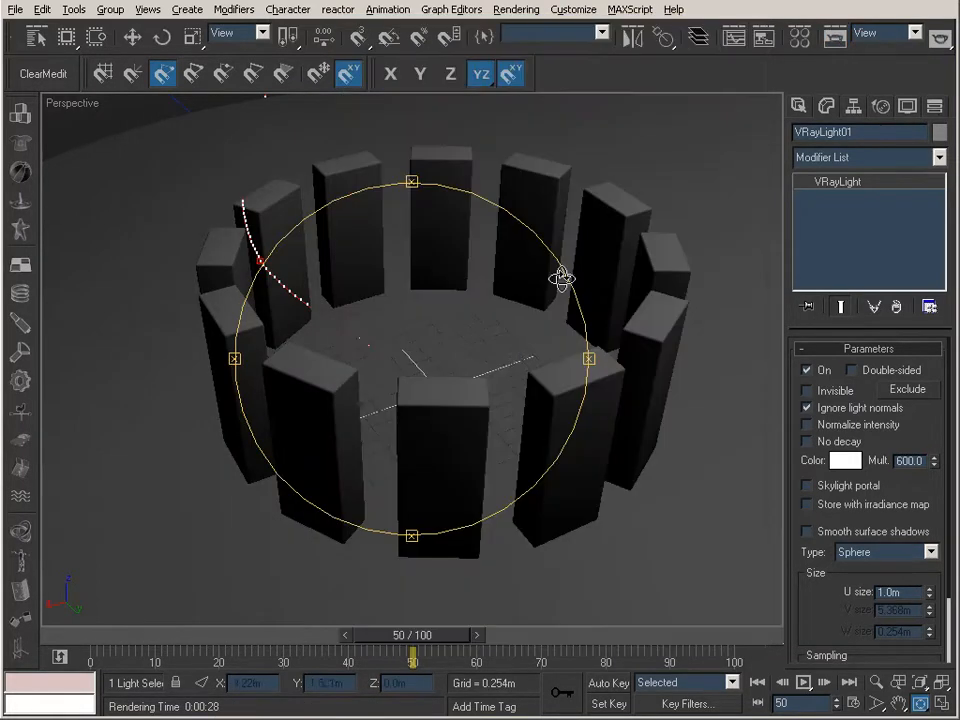
Turn the Perspective view to a further, slightly steeper angle on the blocks and render frame 50 into the same irradiance map
left_click_drag(526, 332, 349, 343)
middle_click_drag(414, 332, 436, 290)
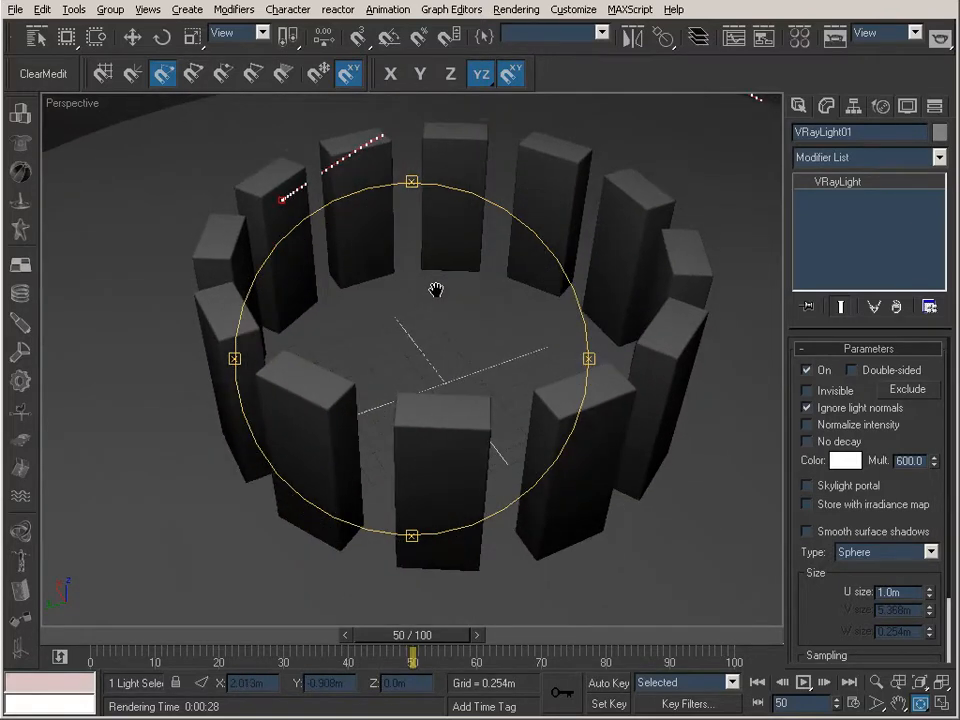
left_click(876, 682)
left_click_drag(514, 347, 519, 345)
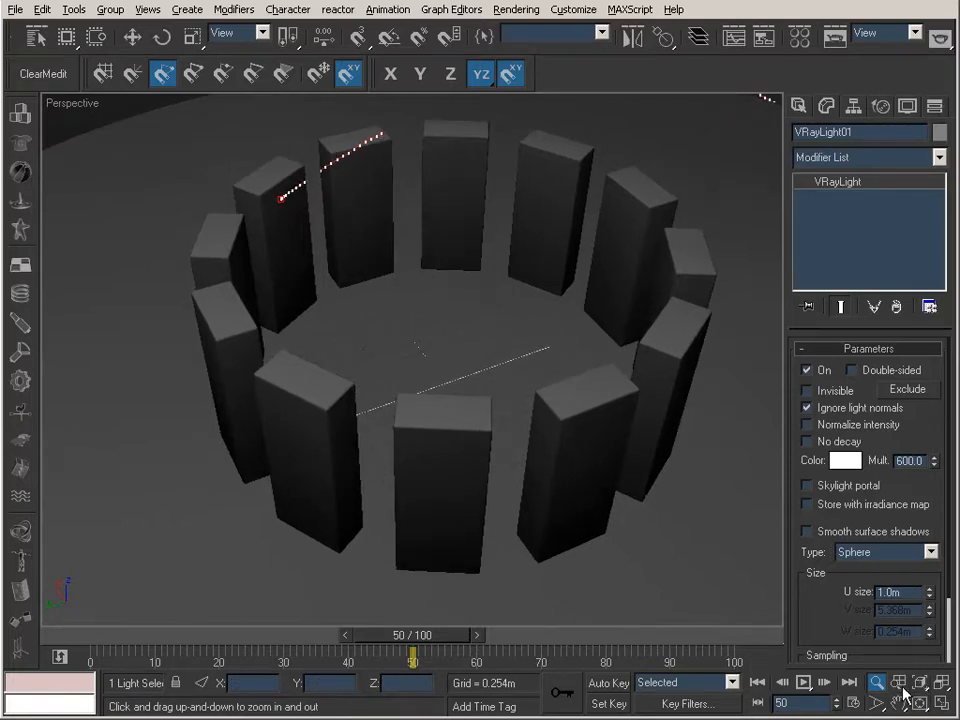
key("ctrl+r")
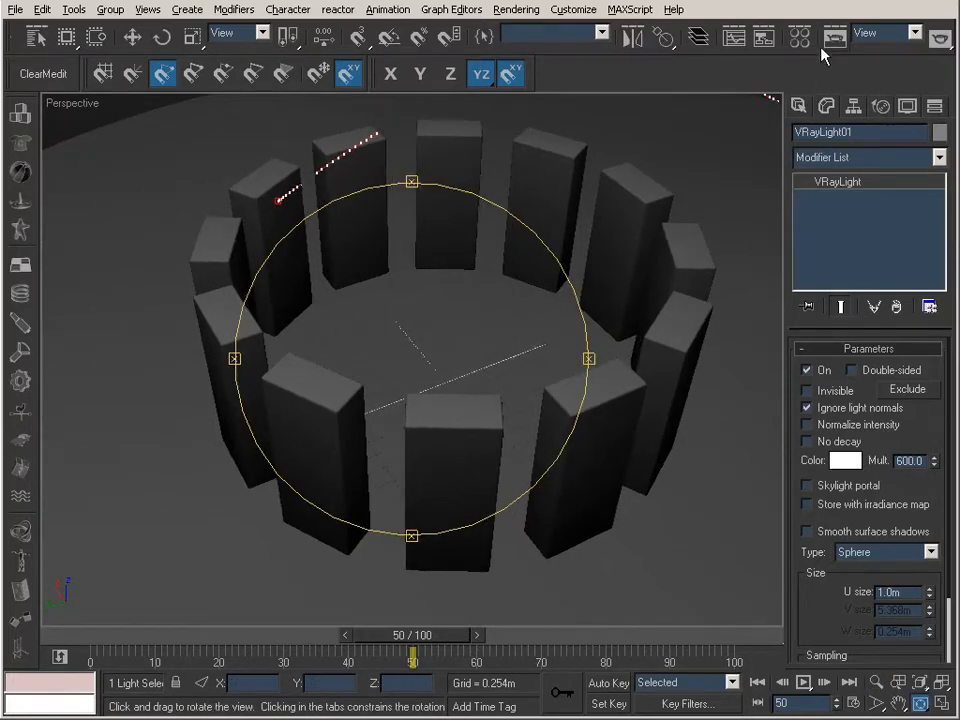
left_click(830, 36)
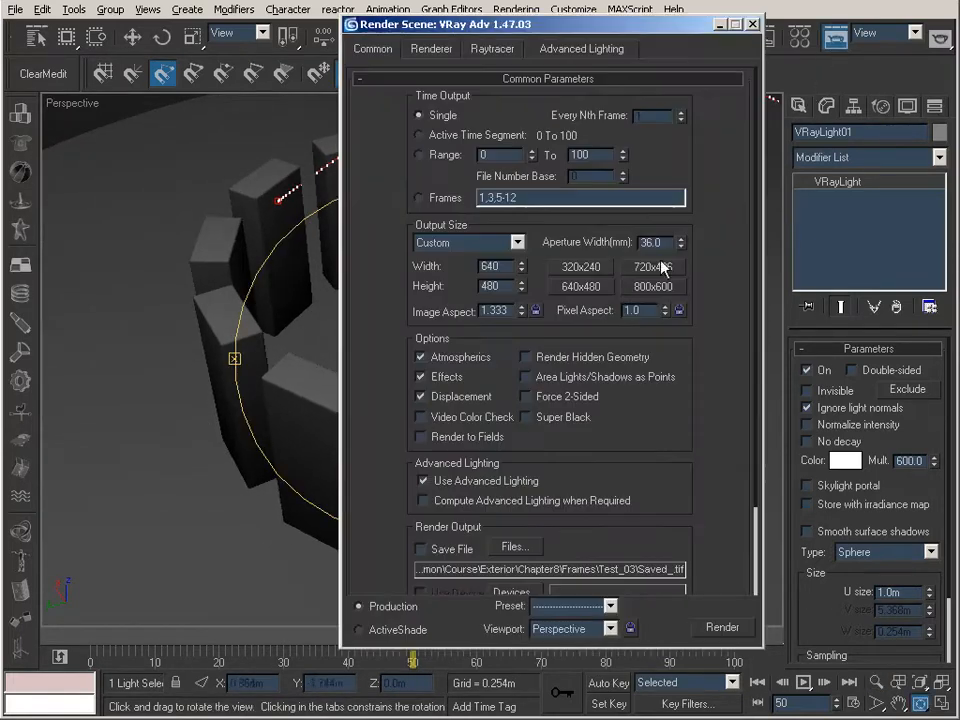
left_click(724, 627)
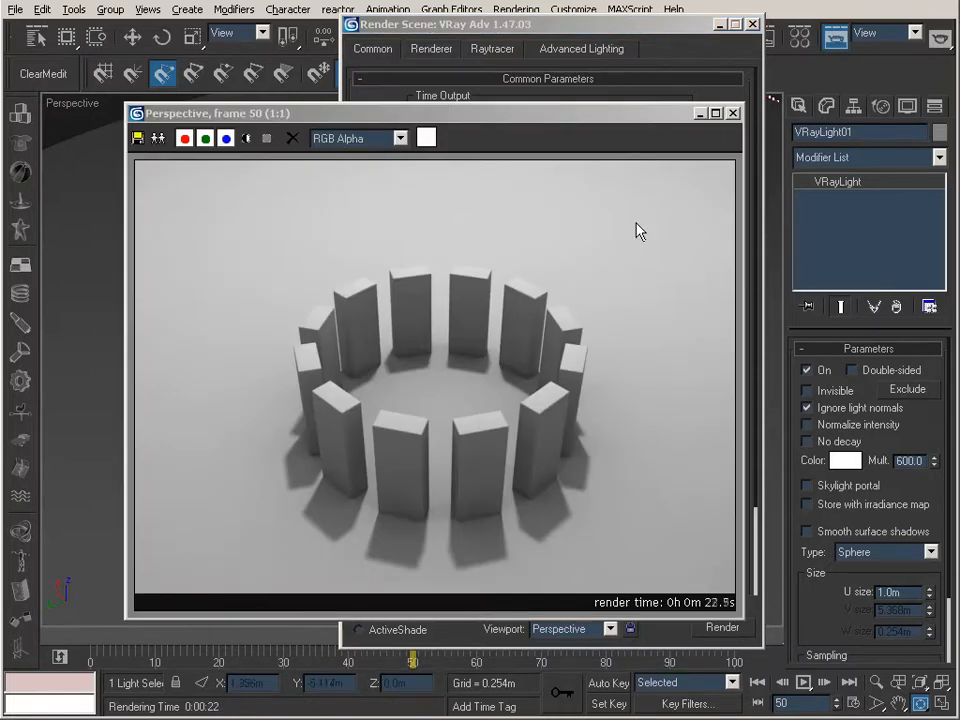
left_click(701, 116)
left_click(752, 23)
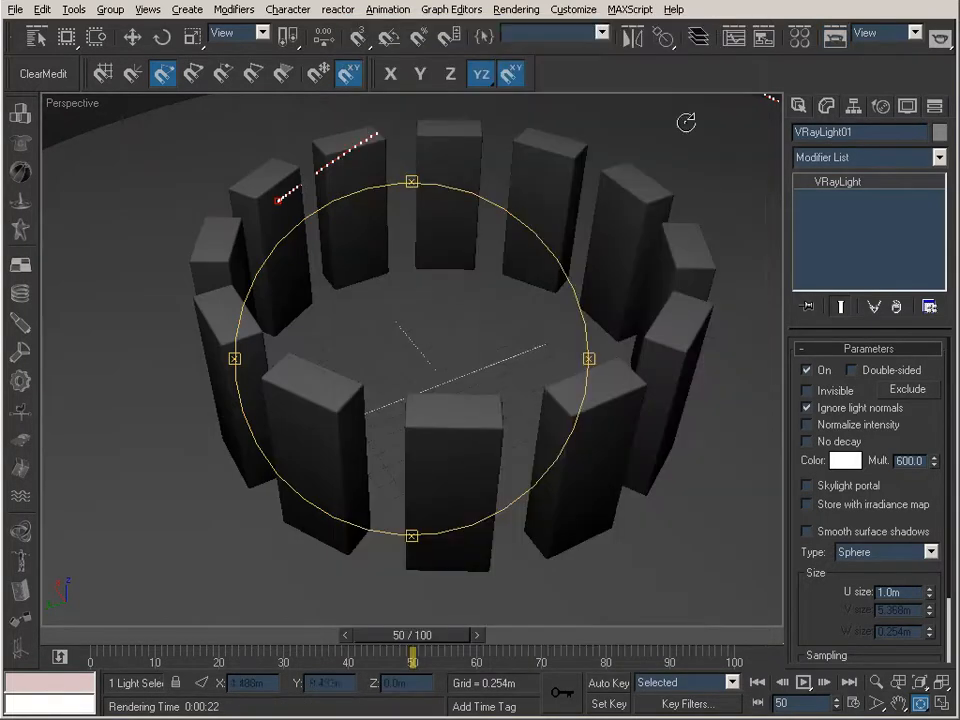
Orbit the Perspective view to one more side of the ring and add its samples with another render of frame 50
left_click_drag(536, 317, 457, 303)
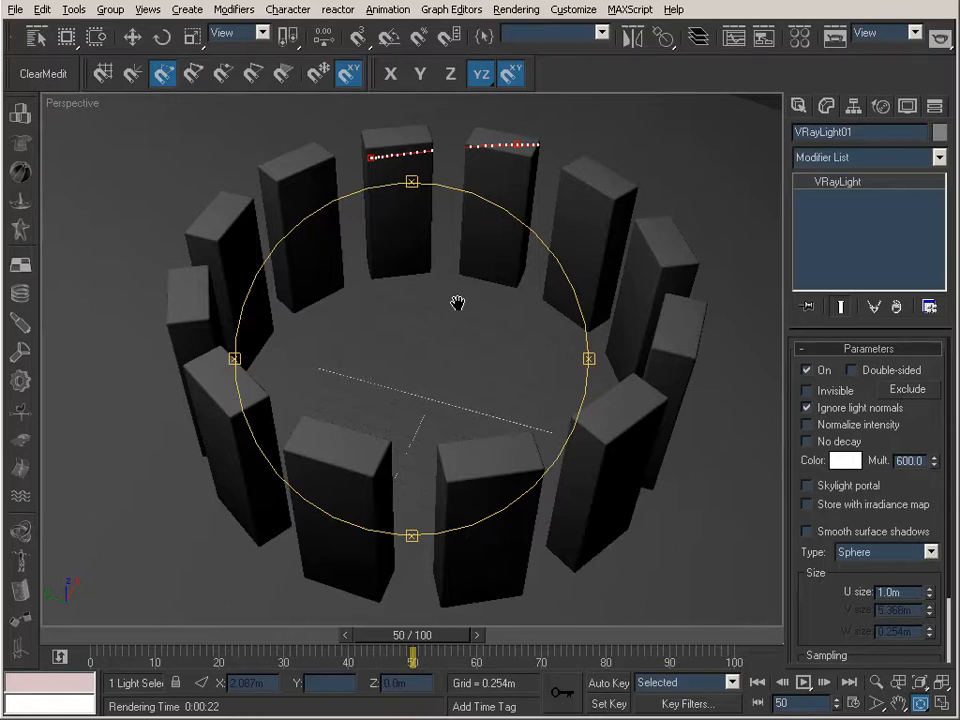
middle_click_drag(457, 305, 228, 460, "alt")
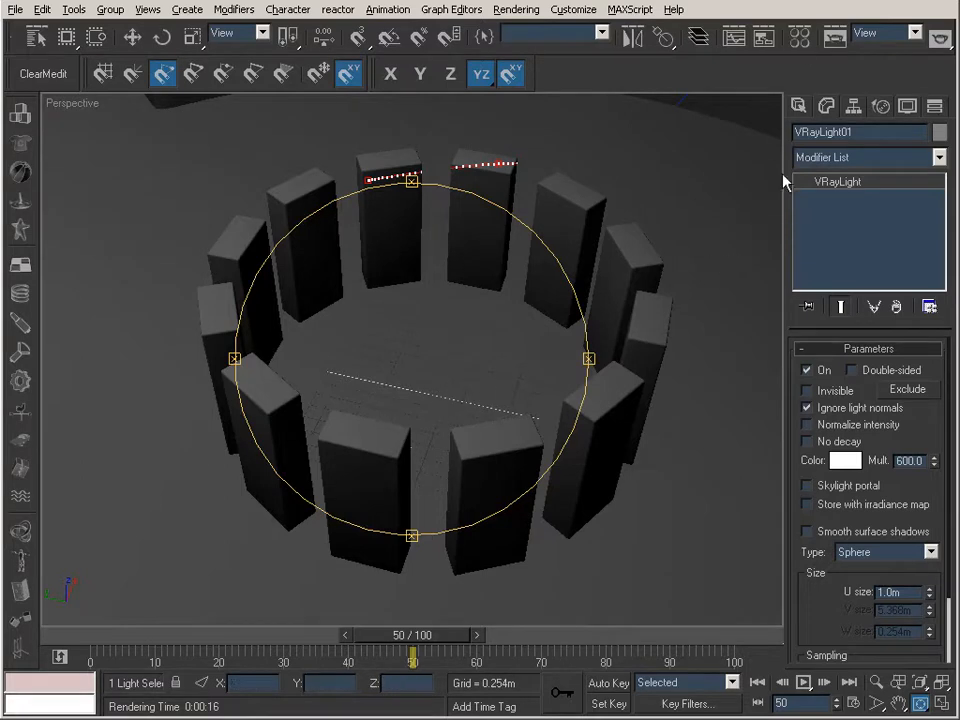
Save the accumulated irradiance map to the Meshes folder as Part_Detail.vrmap
left_click(836, 37)
left_click_drag(705, 484, 675, 197)
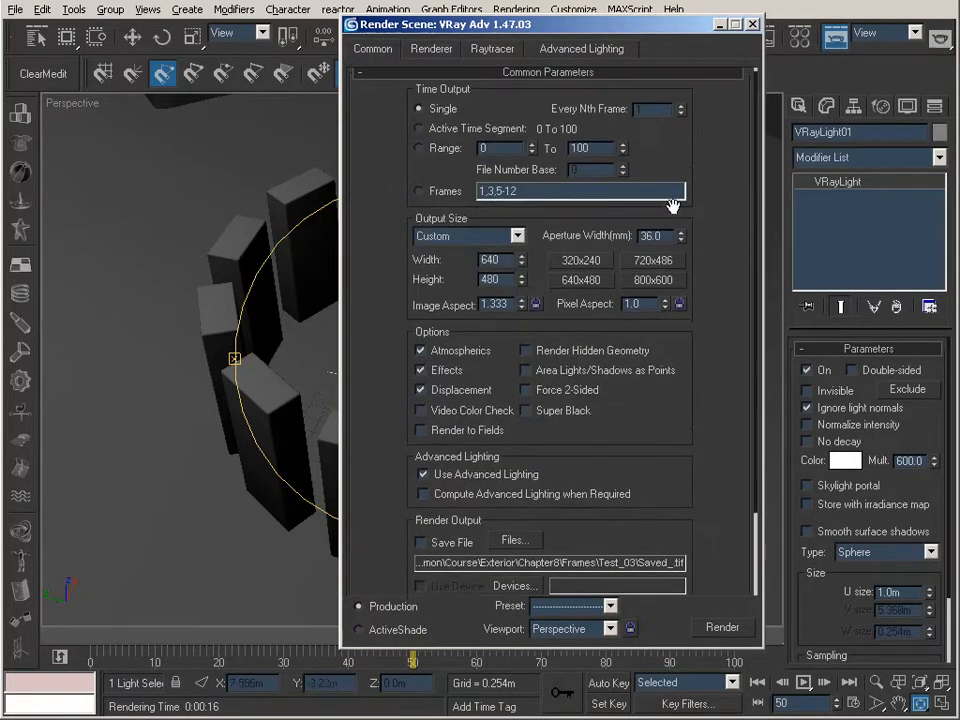
left_click(438, 48)
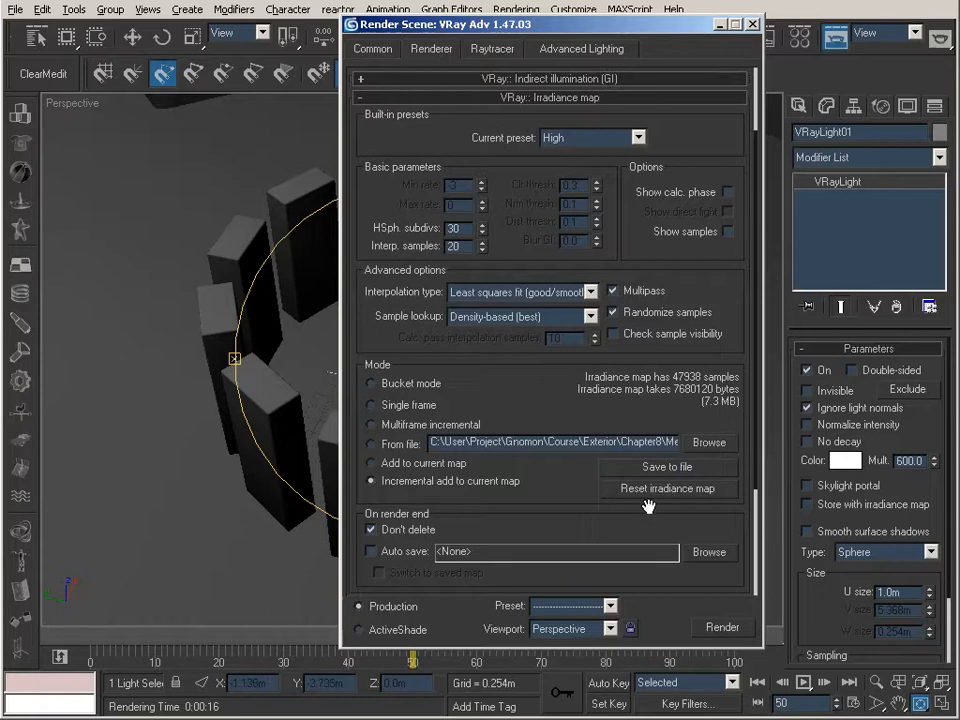
left_click(667, 467)
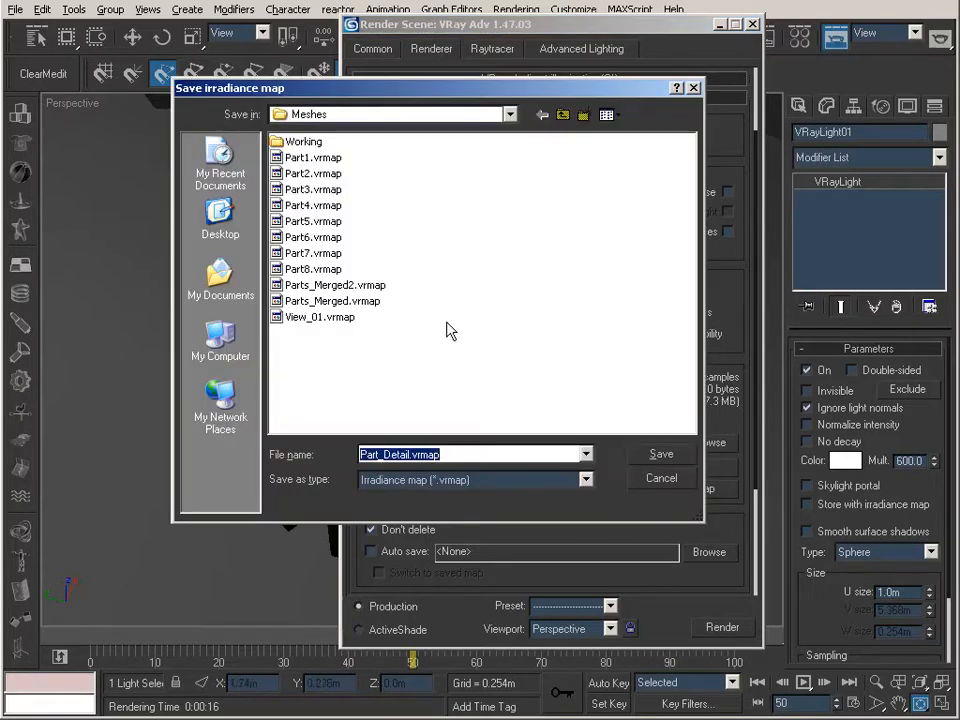
left_click(409, 454)
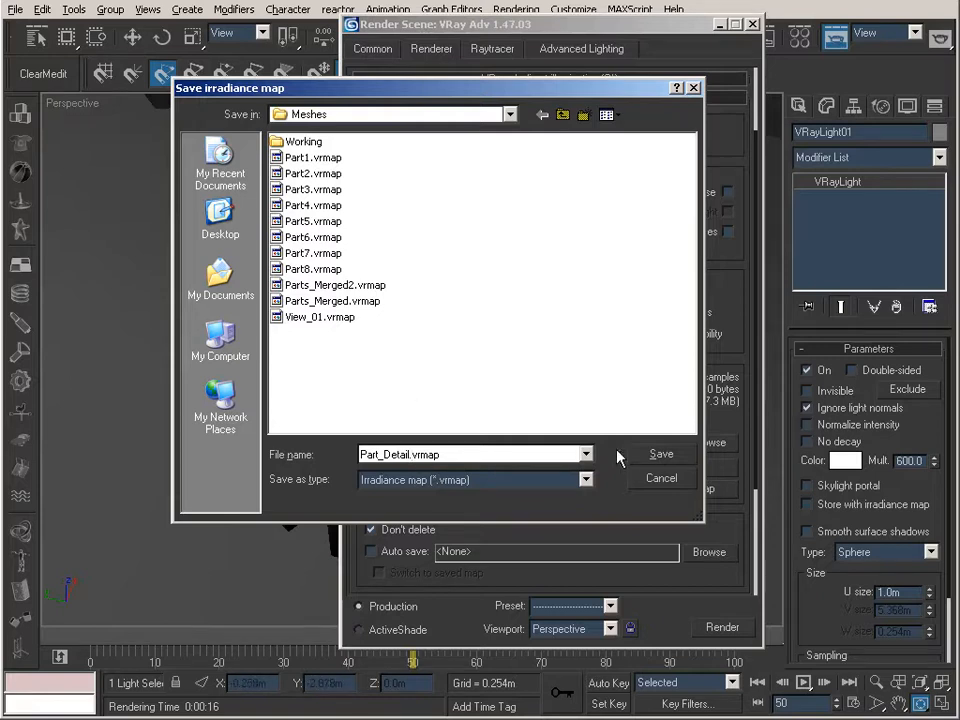
left_click(676, 455)
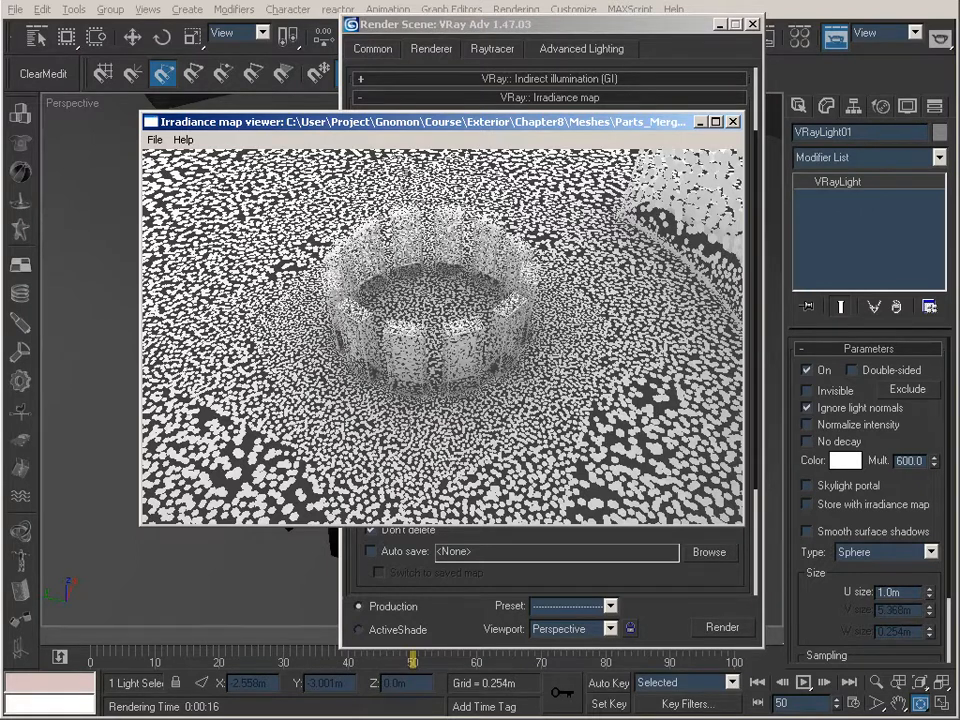
Load Parts_Merged.vrmap from the Meshes folder in the Irradiance map viewer
left_click(155, 140)
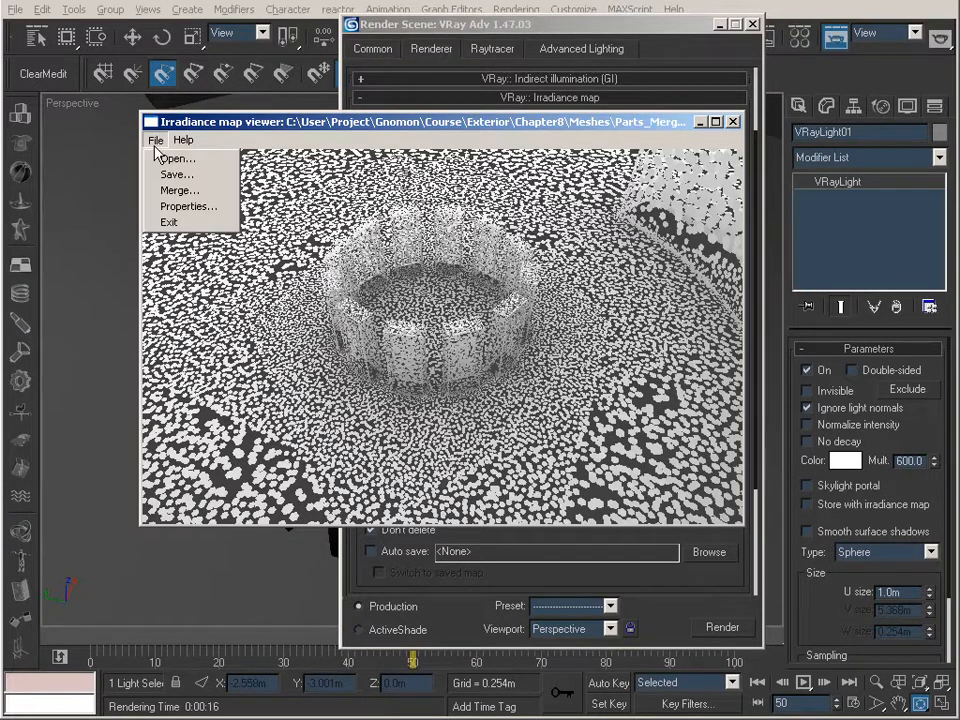
left_click(175, 160)
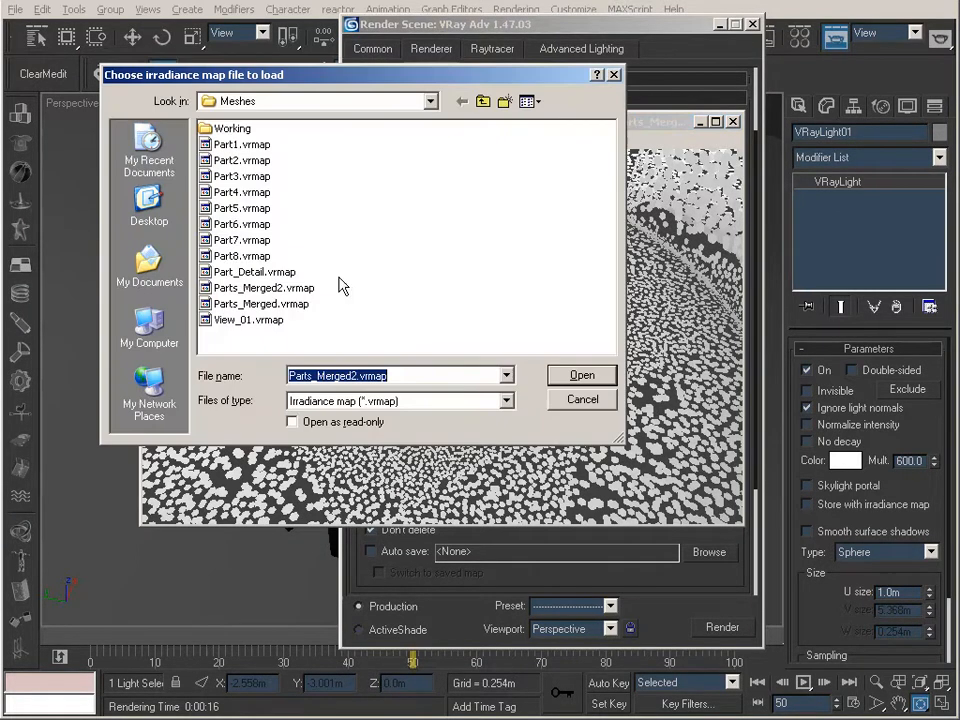
left_click(264, 304)
left_click(582, 375)
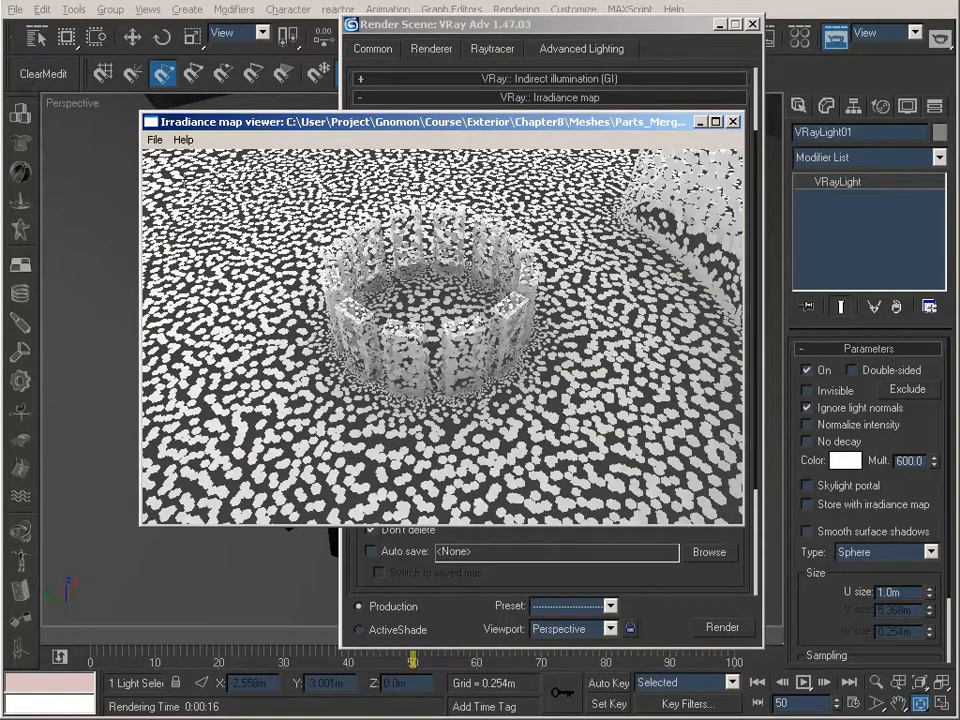
Merge Part_Detail.vrmap into the loaded irradiance map and inspect the combined samples around the ring from different angles
left_click(155, 140)
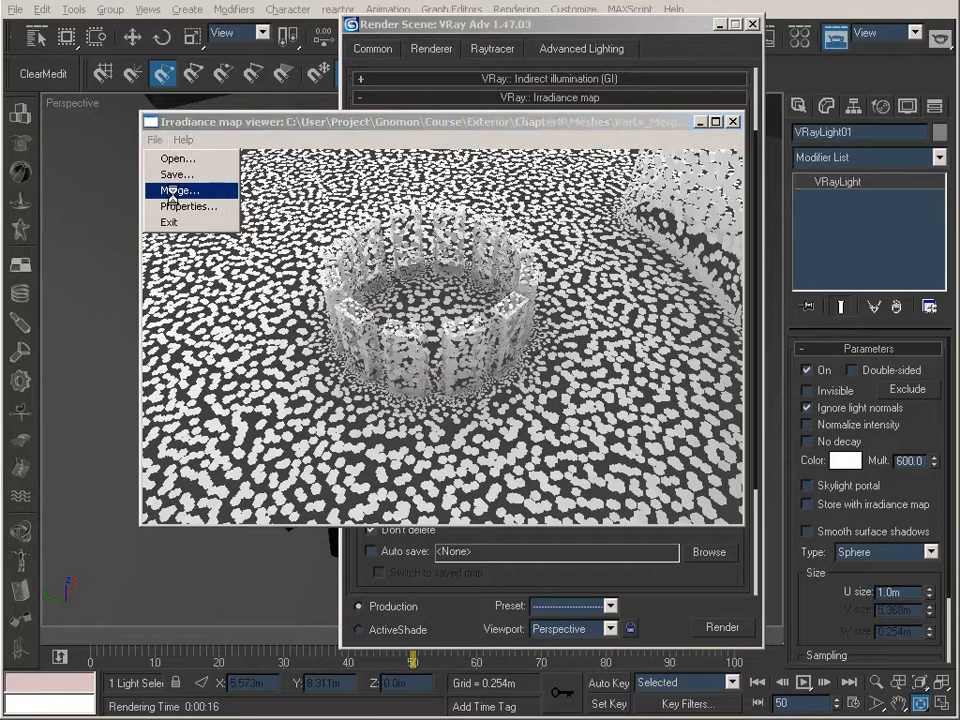
left_click(173, 191)
left_click(263, 279)
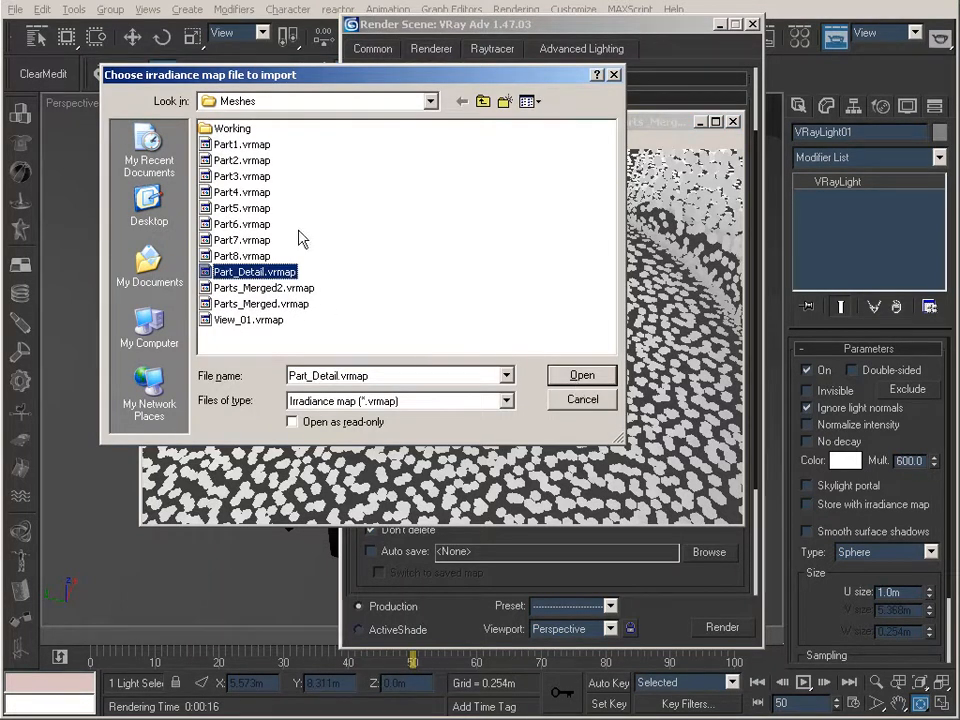
left_click(586, 377)
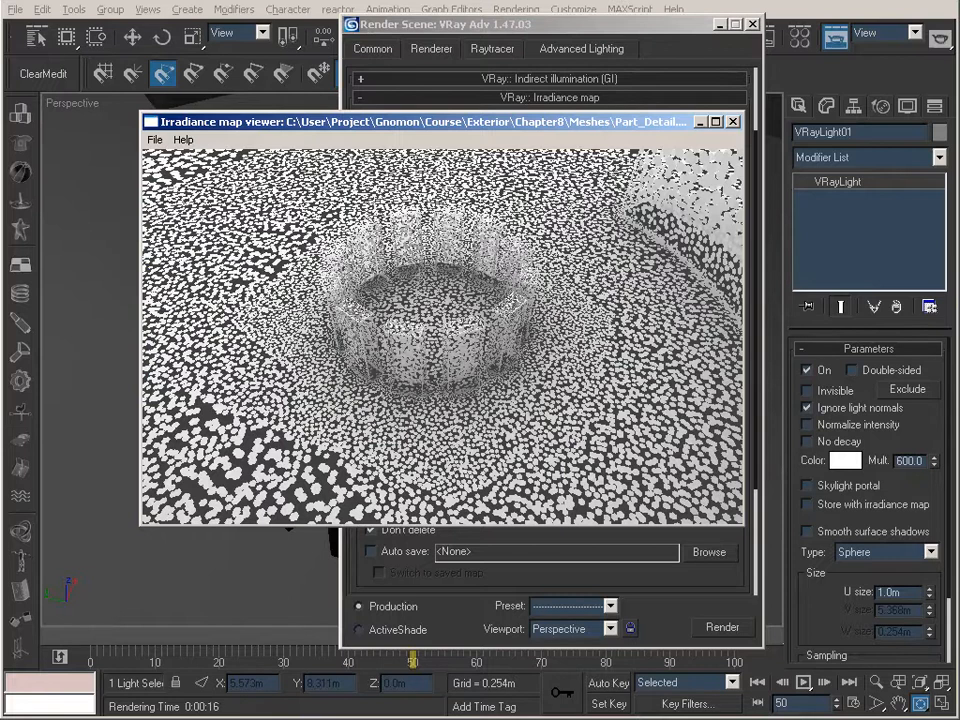
left_click_drag(405, 345, 530, 358)
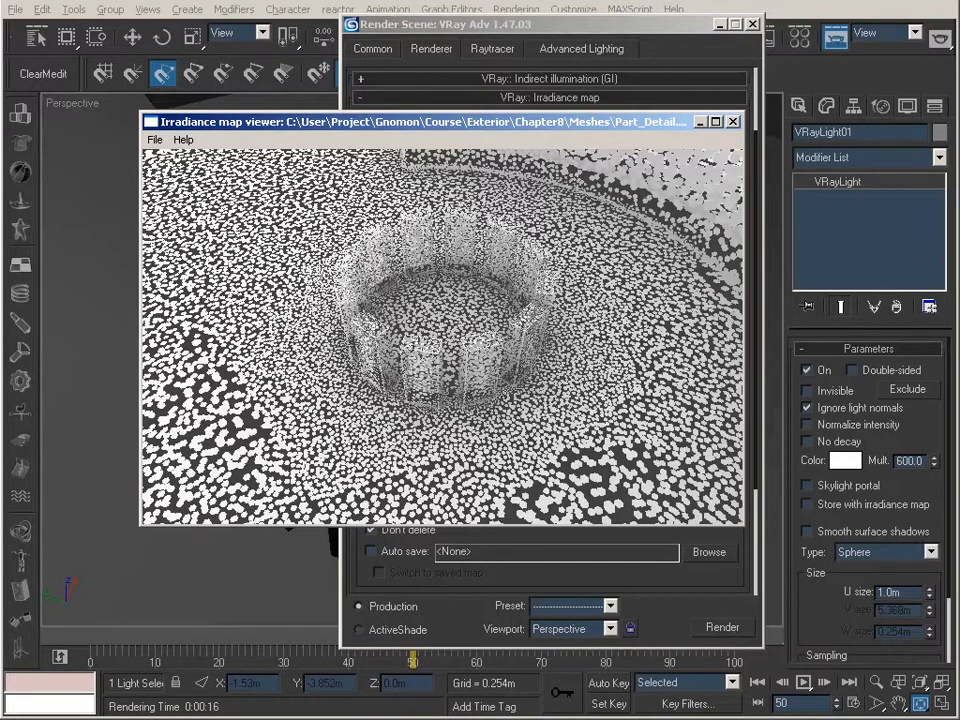
left_click_drag(470, 356, 538, 214)
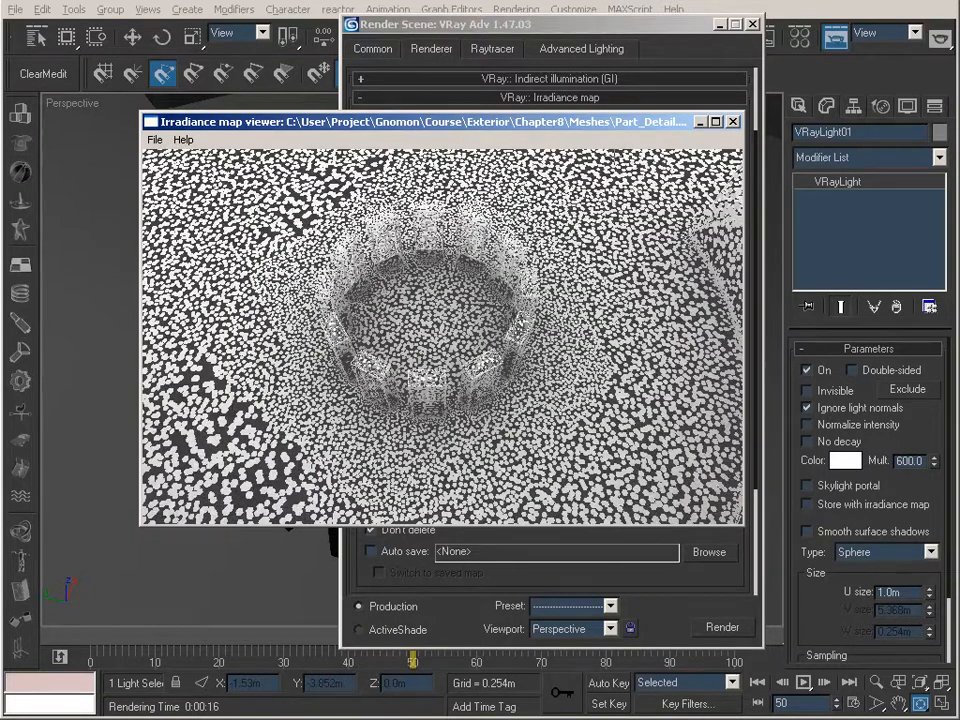
Save the combined irradiance map from the viewer to the Meshes folder as Parts_Merged3.vrmap and minimize the viewer
left_click(699, 121)
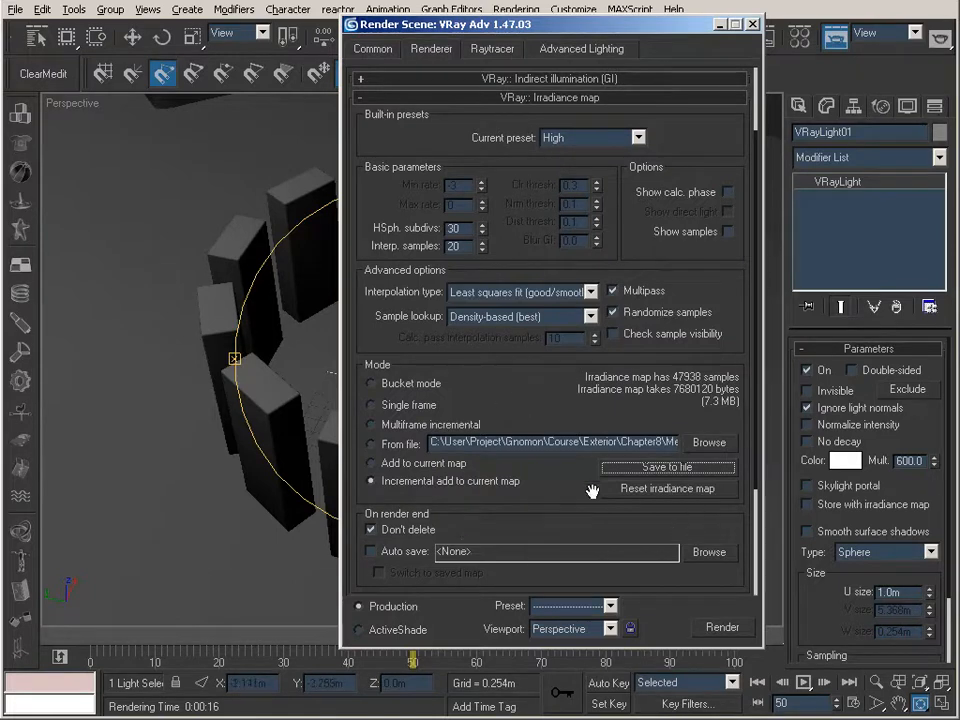
left_click(690, 719)
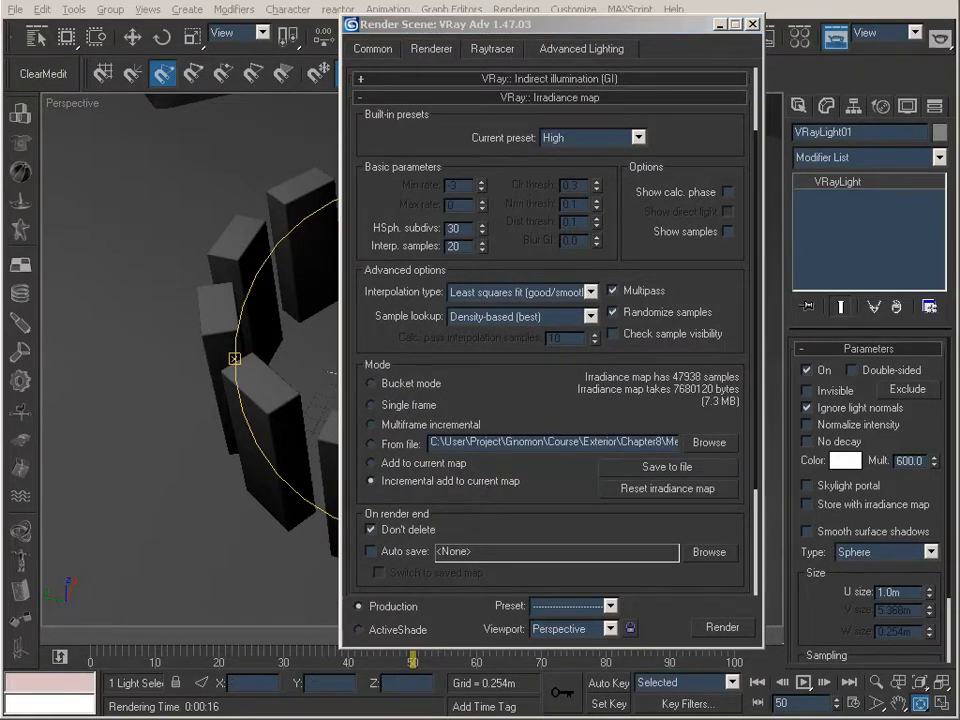
left_click(154, 140)
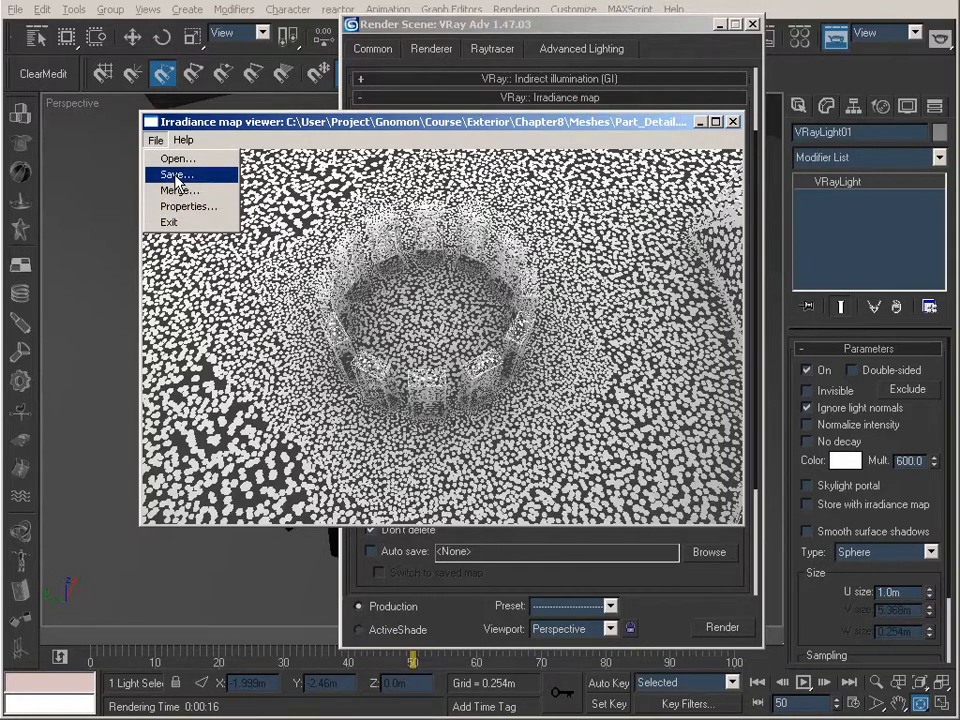
left_click(176, 175)
left_click(176, 285)
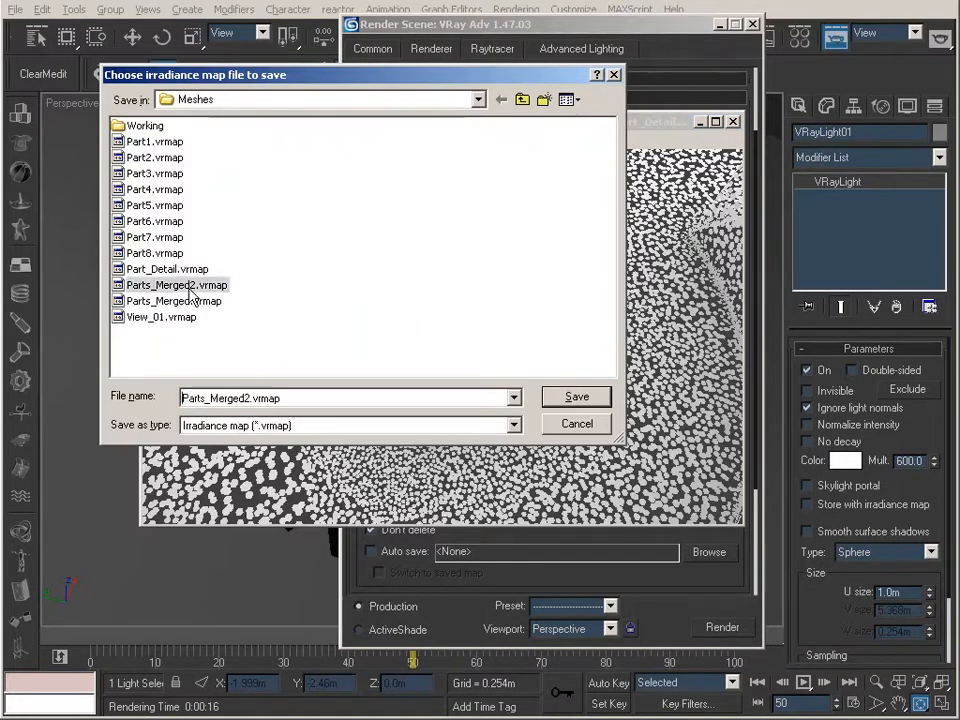
left_click(247, 398)
left_click(248, 398)
key("BackSpace")
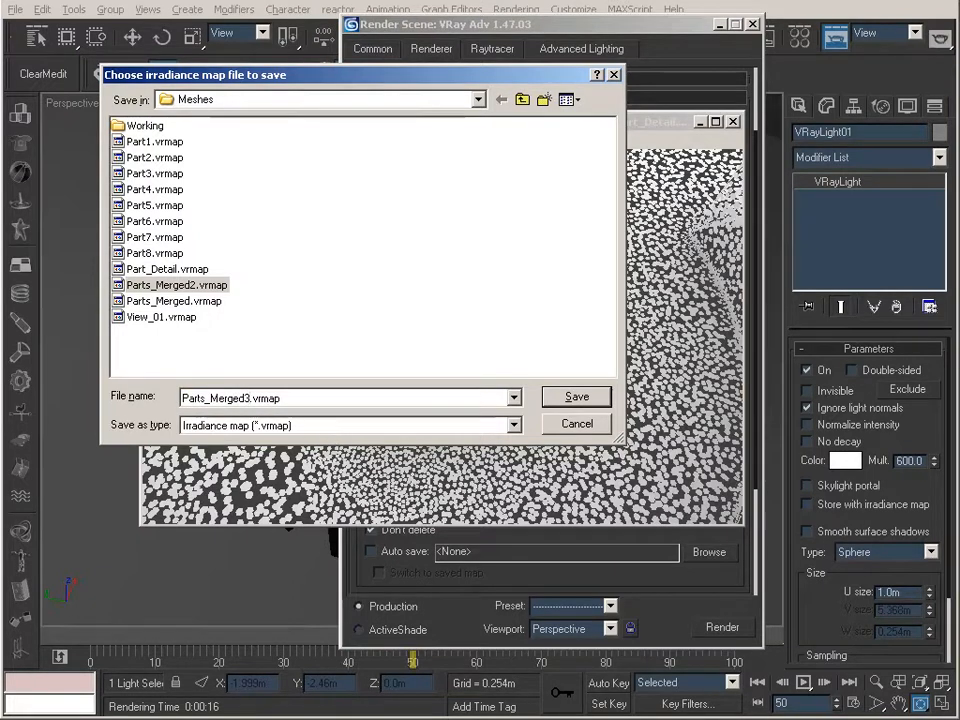
left_click(583, 398)
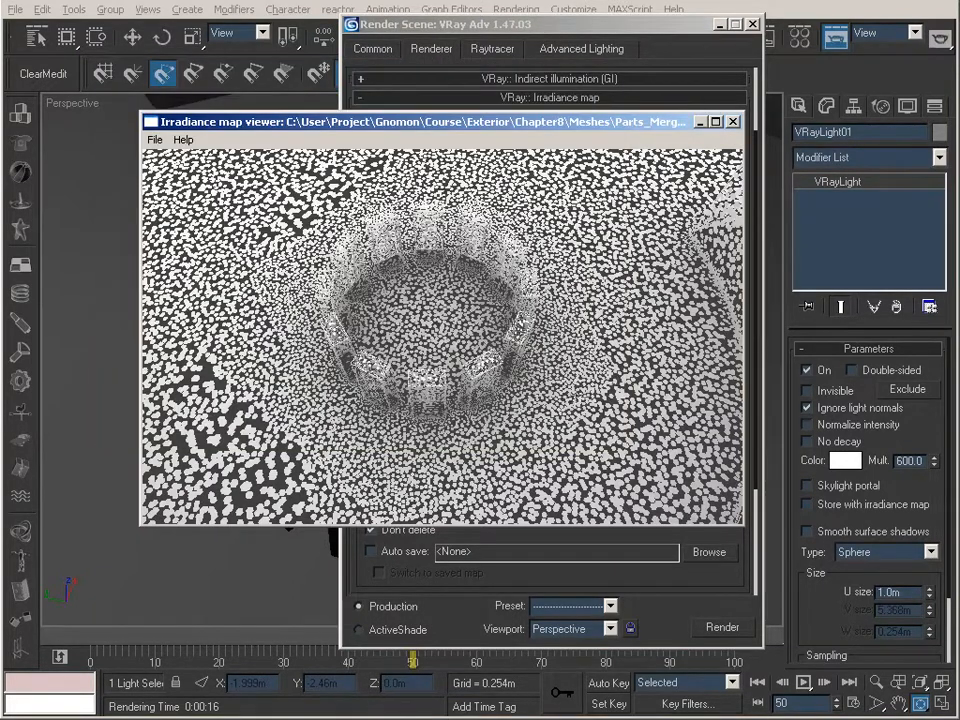
left_click(701, 121)
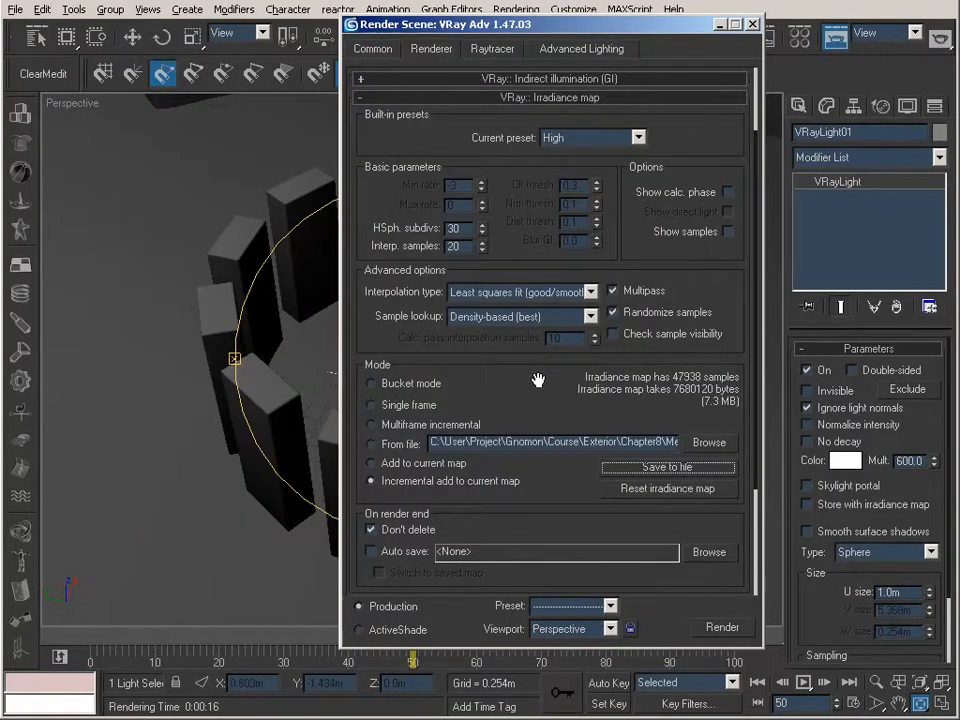
Switch the irradiance map mode to From file and load Parts_Merged3.vrmap from the Meshes folder
left_click(400, 446)
left_click(710, 442)
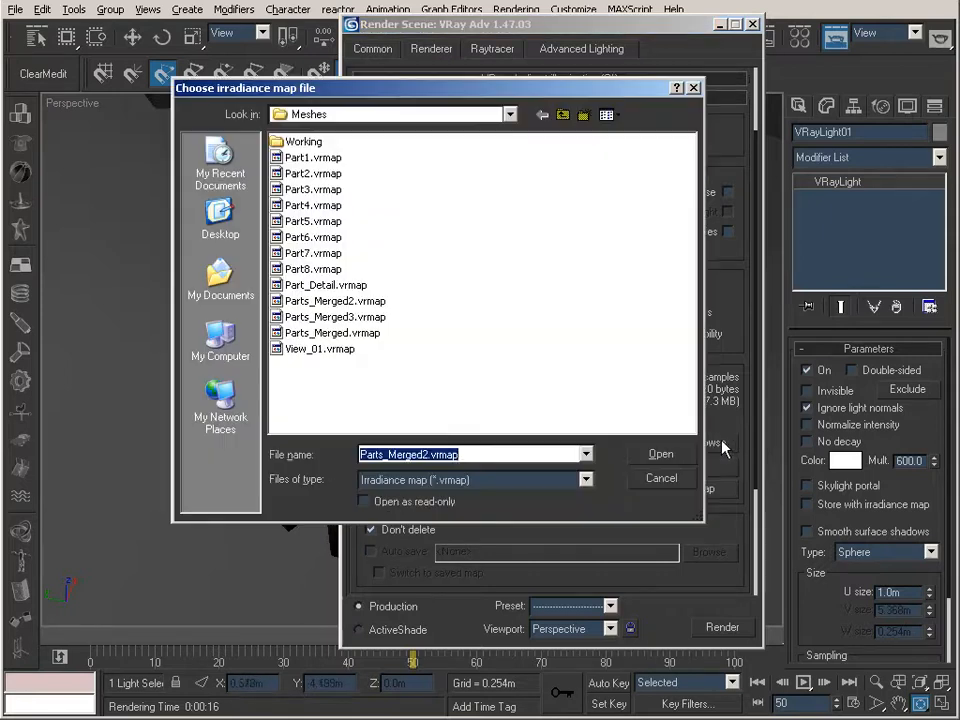
left_click(335, 317)
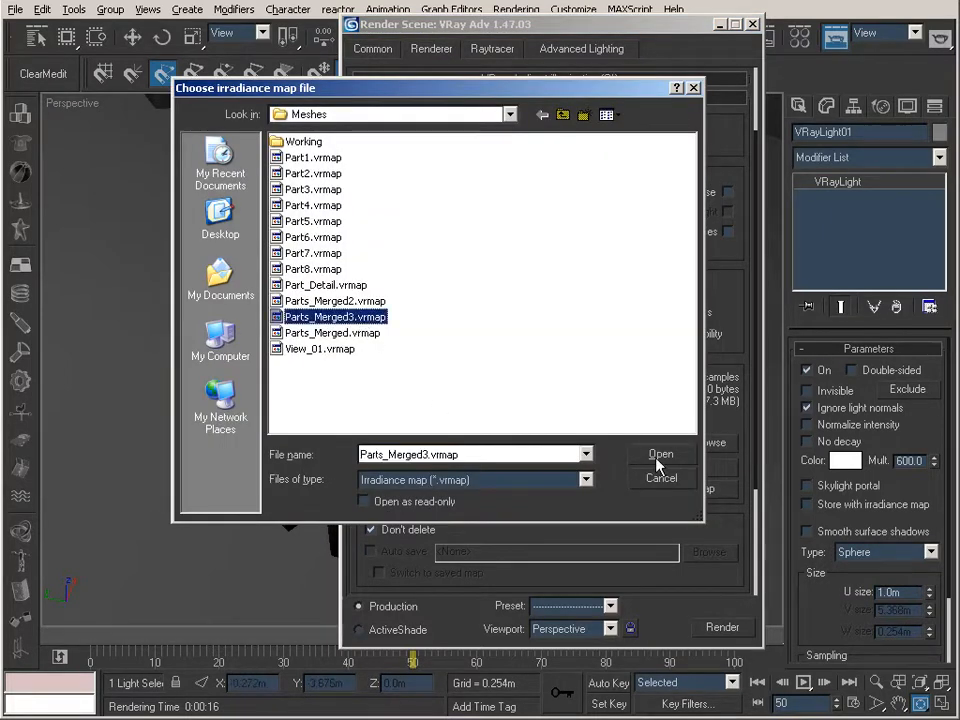
left_click(656, 459)
Set the render's time output to the frame range 0 to 100
left_click(390, 52)
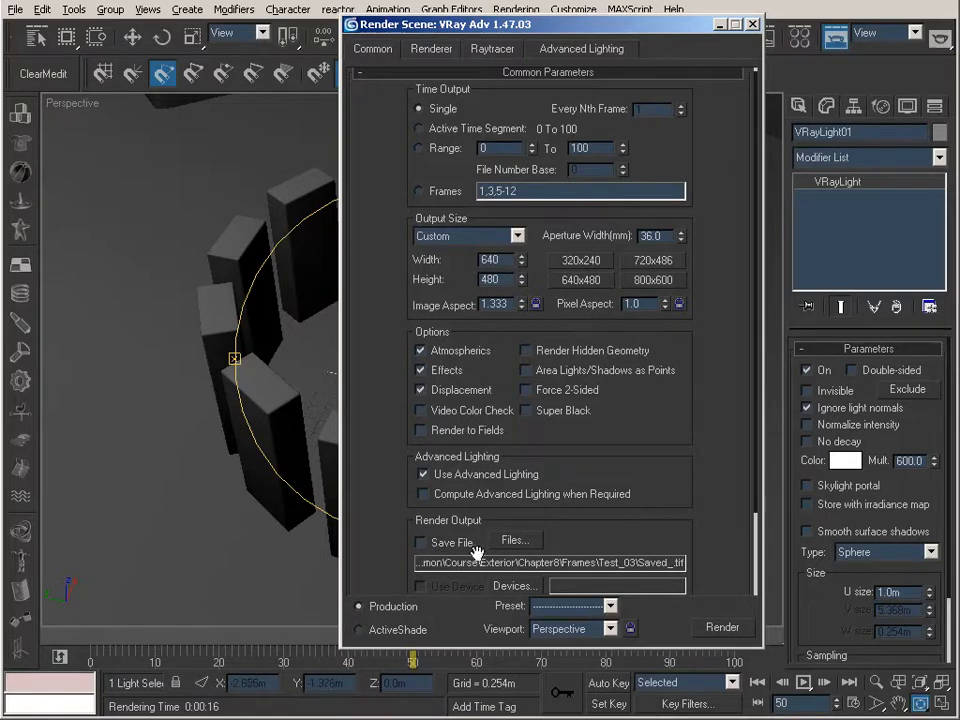
left_click(420, 129)
left_click(420, 148)
Turn off Don't render final image in the V-Ray Global switches so the final frames get rendered
left_click(433, 48)
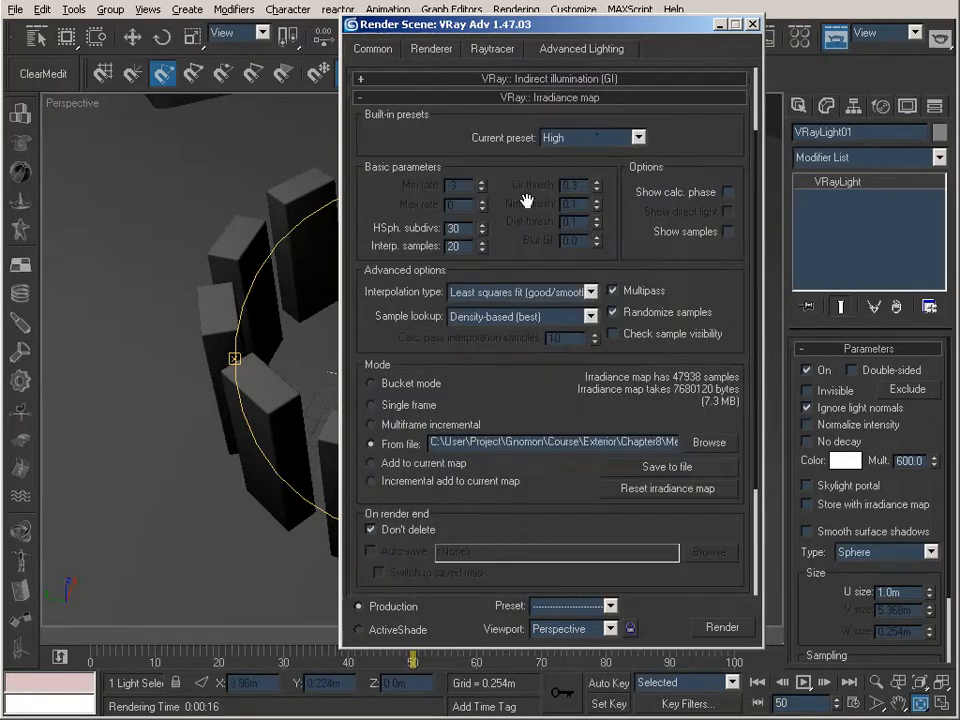
left_click(527, 97)
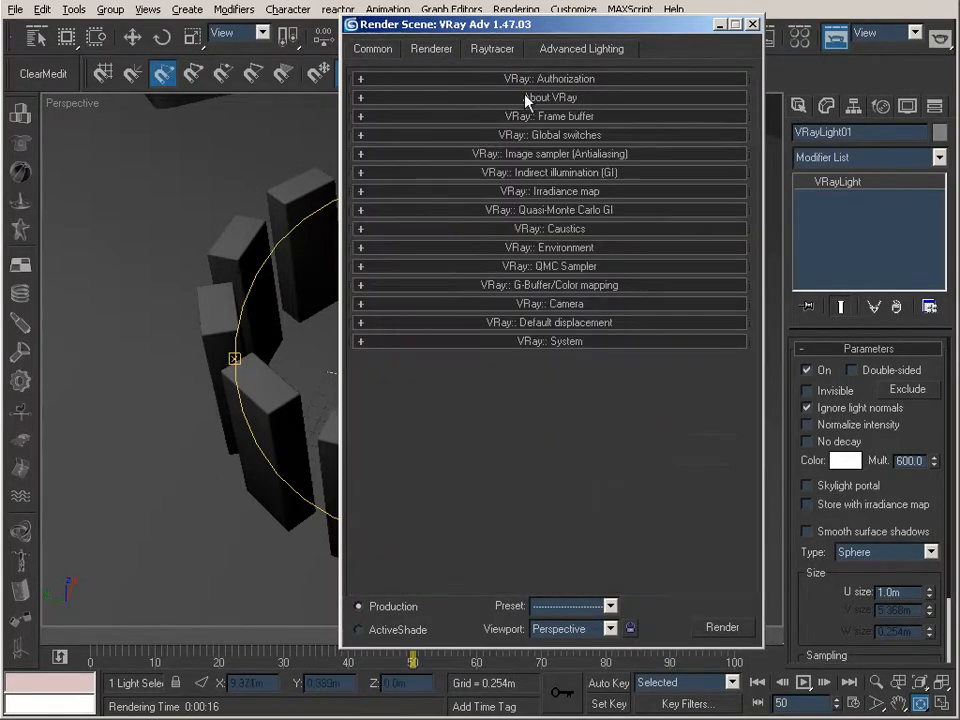
left_click(536, 116)
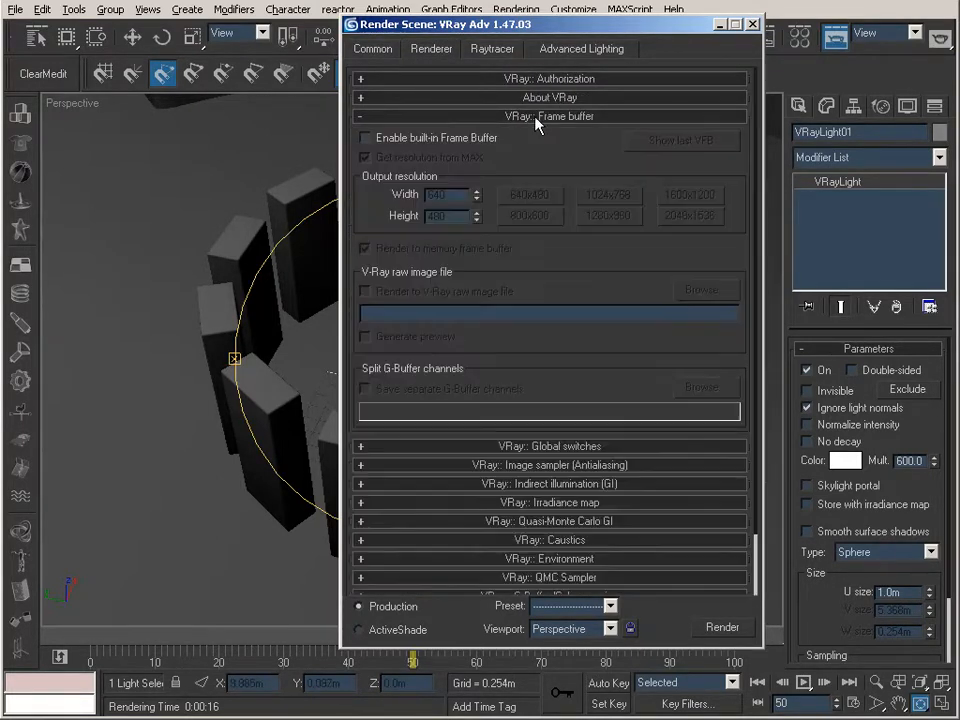
left_click(452, 117)
left_click(465, 137)
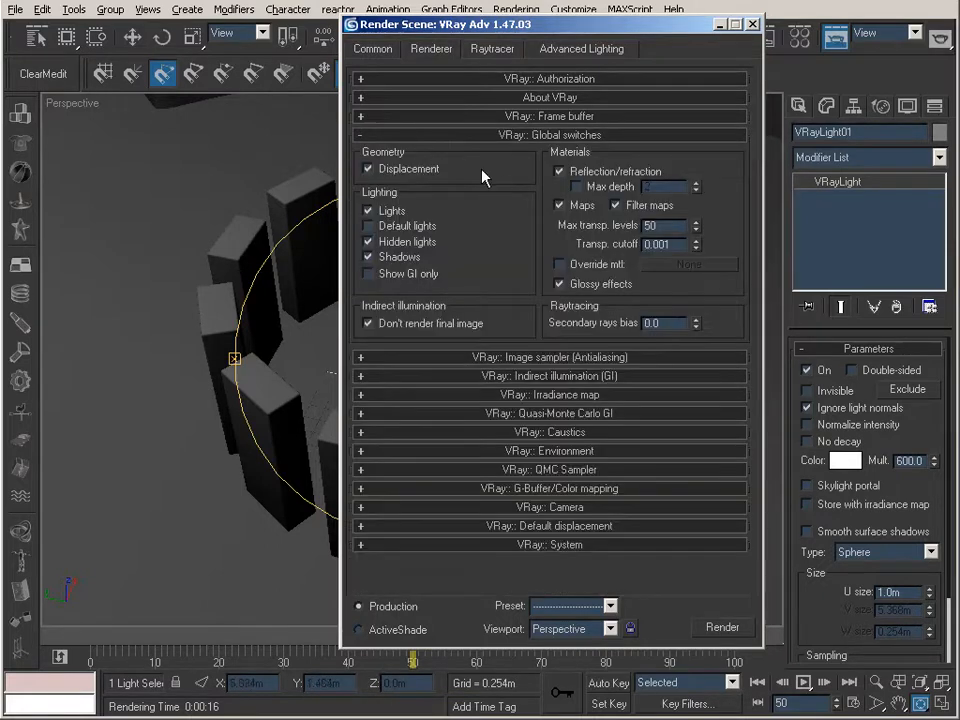
left_click(407, 324)
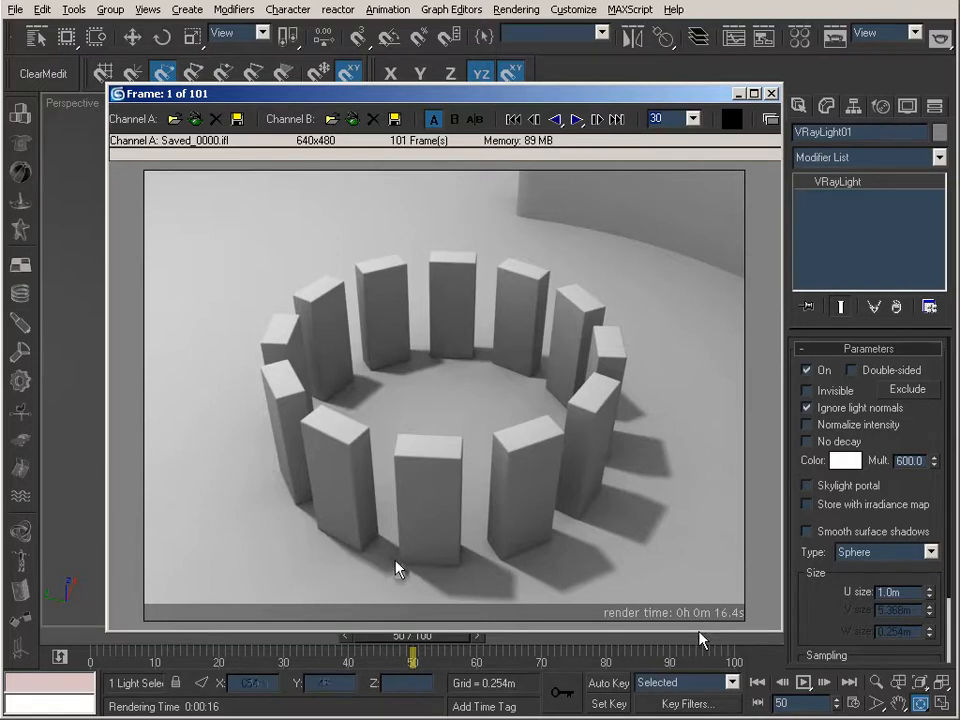
Scrub through the rendered Saved_0000.ifl sequence to check the lighting and shadows around the pillars, and close the frame player
scroll(394, 562, "down", 7)
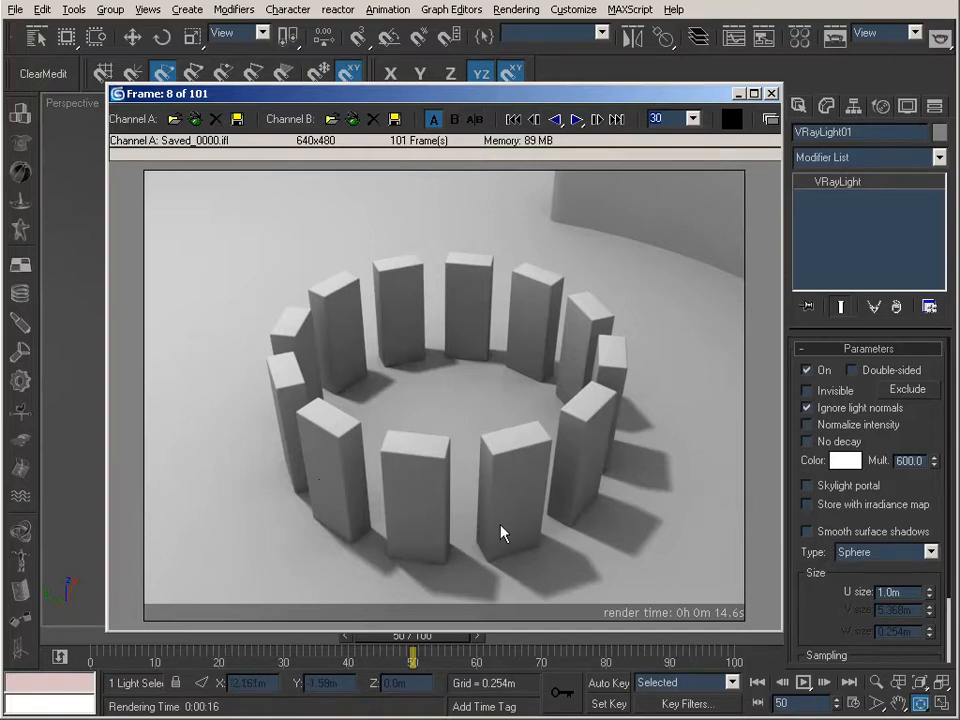
left_click_drag(436, 521, 96, 328)
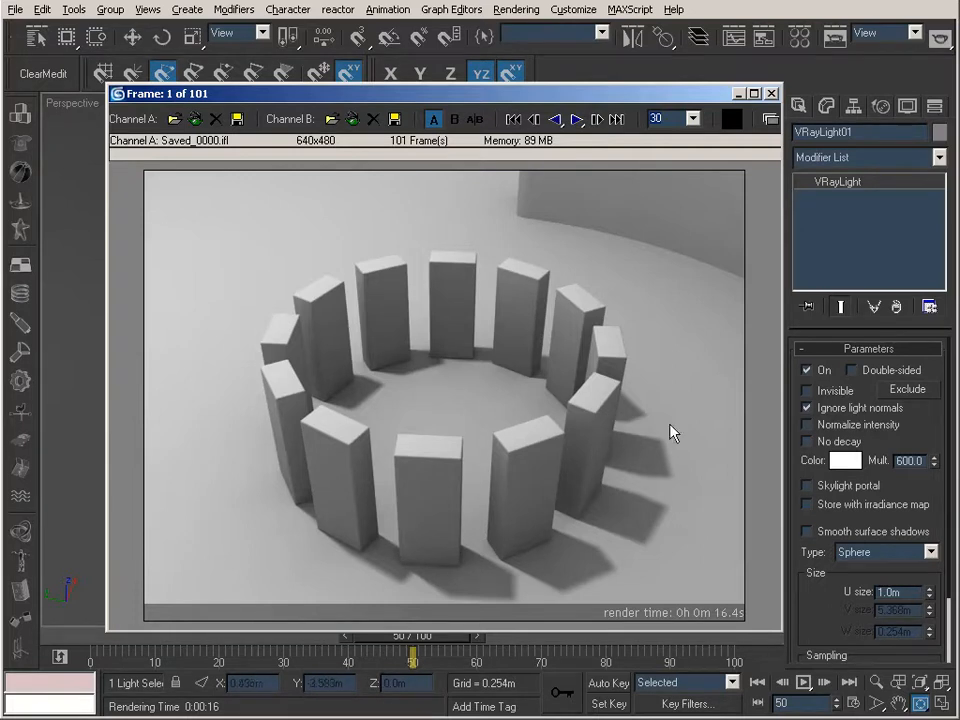
left_click_drag(497, 424, 84, 349)
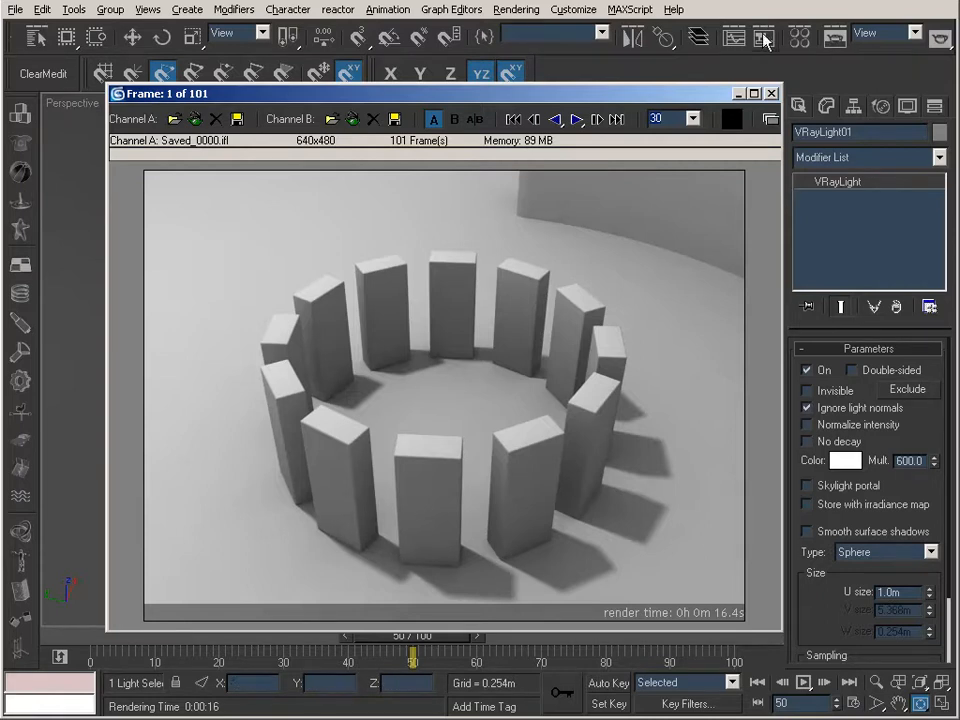
left_click(771, 93)
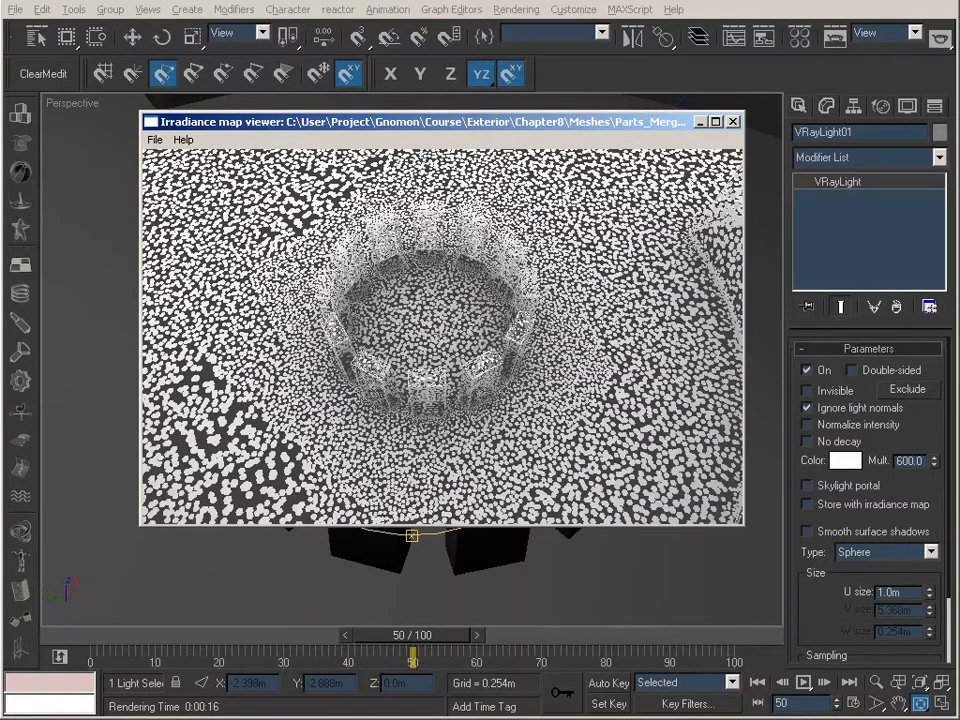
Examine the merged irradiance map's sample density around the pillar ring and curved wall from several angles and distances
left_click_drag(440, 380, 460, 300)
scroll(460, 300, "down", 5)
scroll(442, 336, "down", 2)
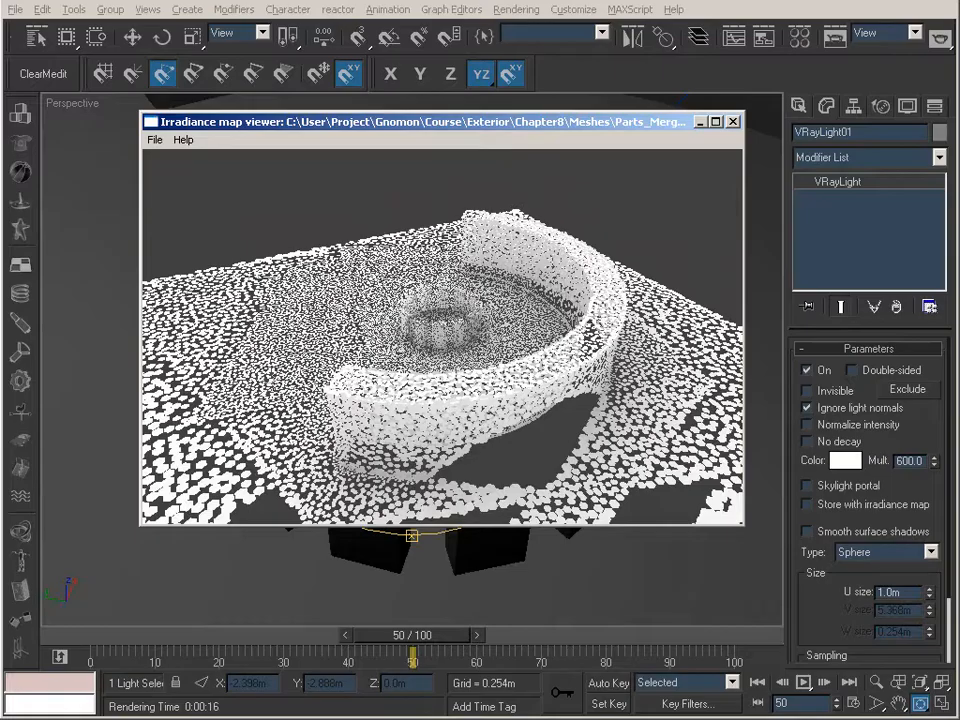
scroll(442, 336, "up", 5)
left_click_drag(442, 336, 430, 370)
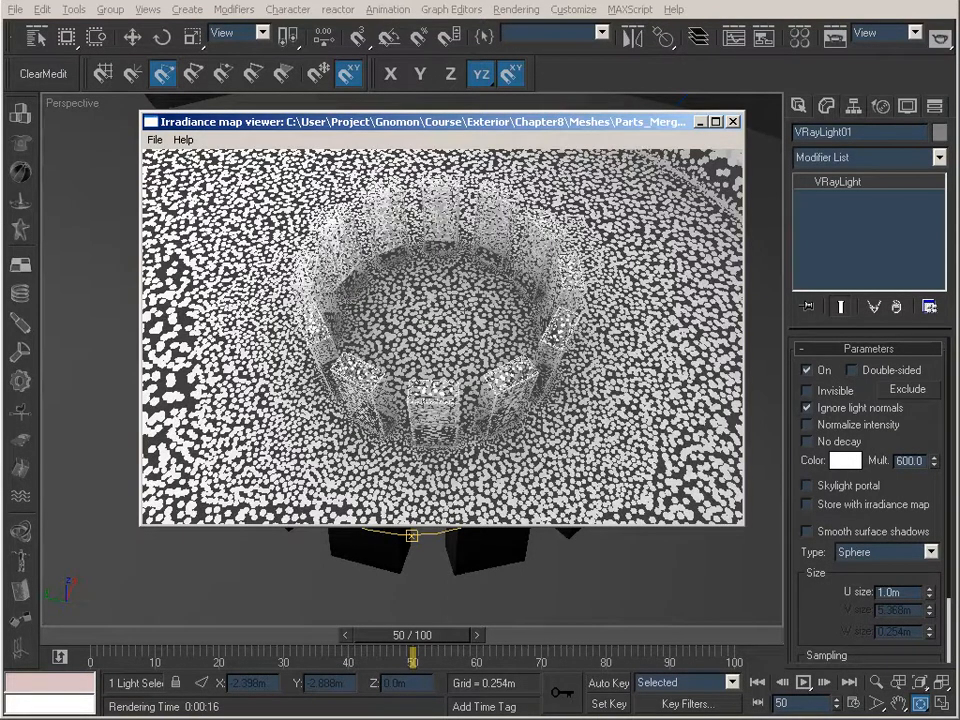
scroll(442, 336, "down", 5)
scroll(442, 336, "up", 3)
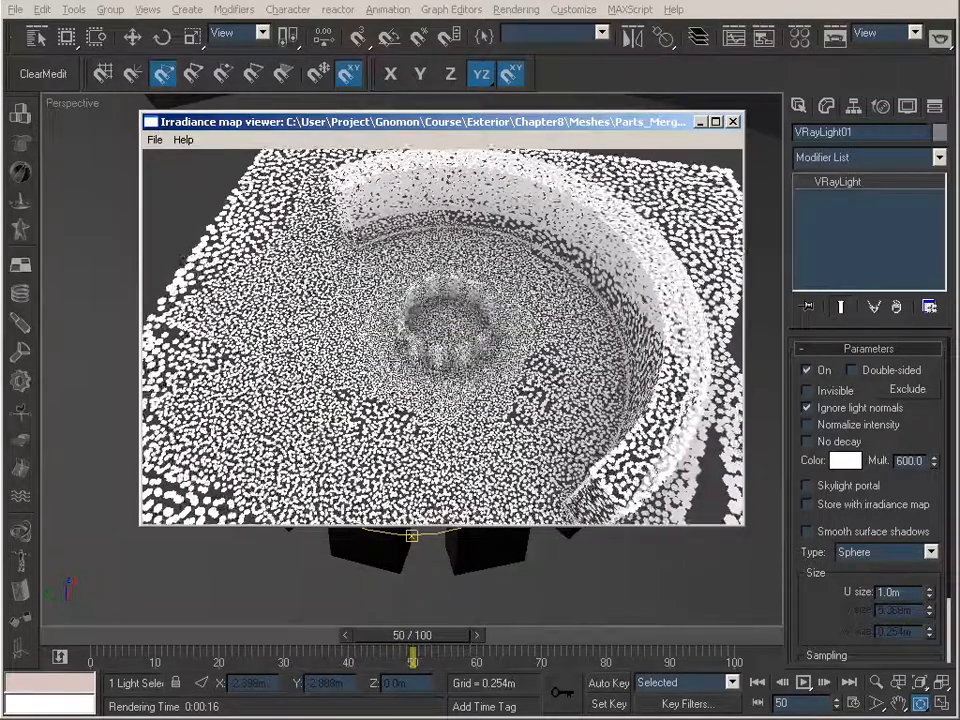
scroll(442, 336, "up", 2)
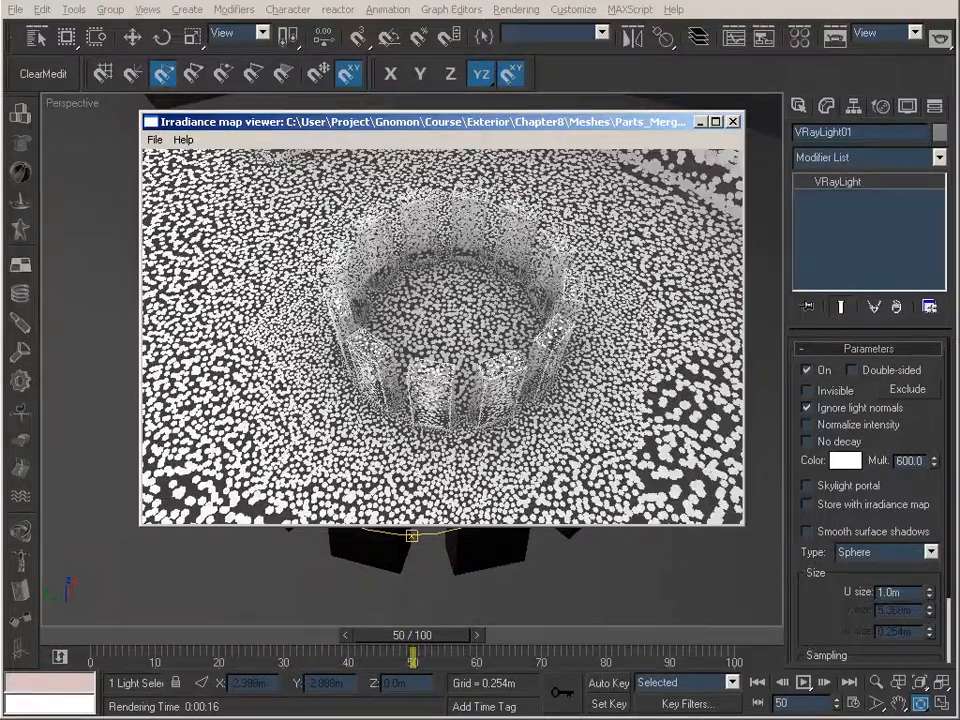